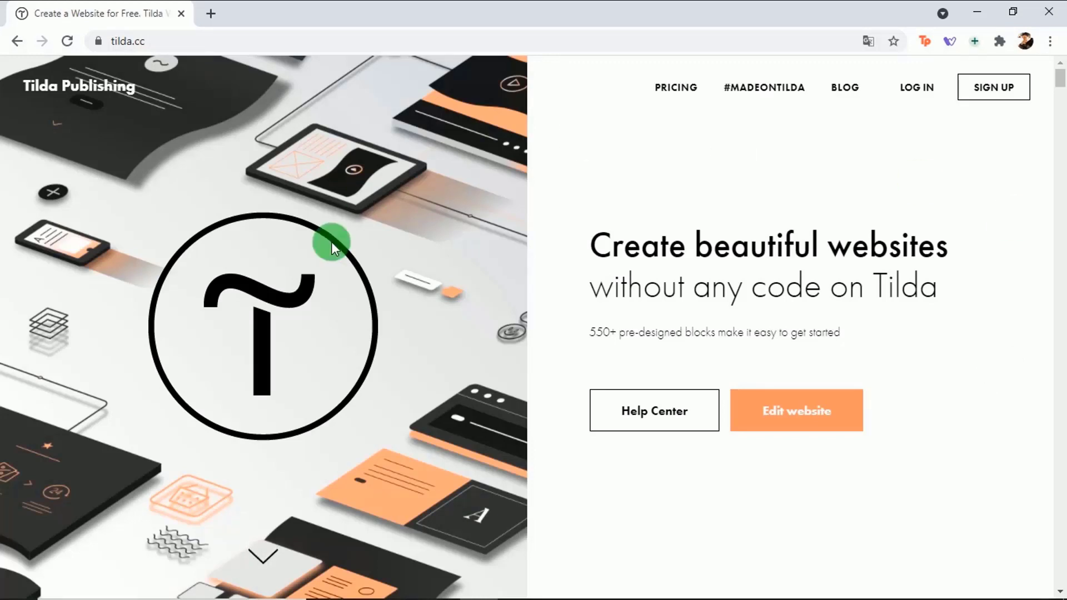
Step: Open the registration page and enter the account holder's full name, e-mail and password
{"action": "left_click_drag", "start_coordinate": [1060, 68], "coordinate": [1062, 80]}
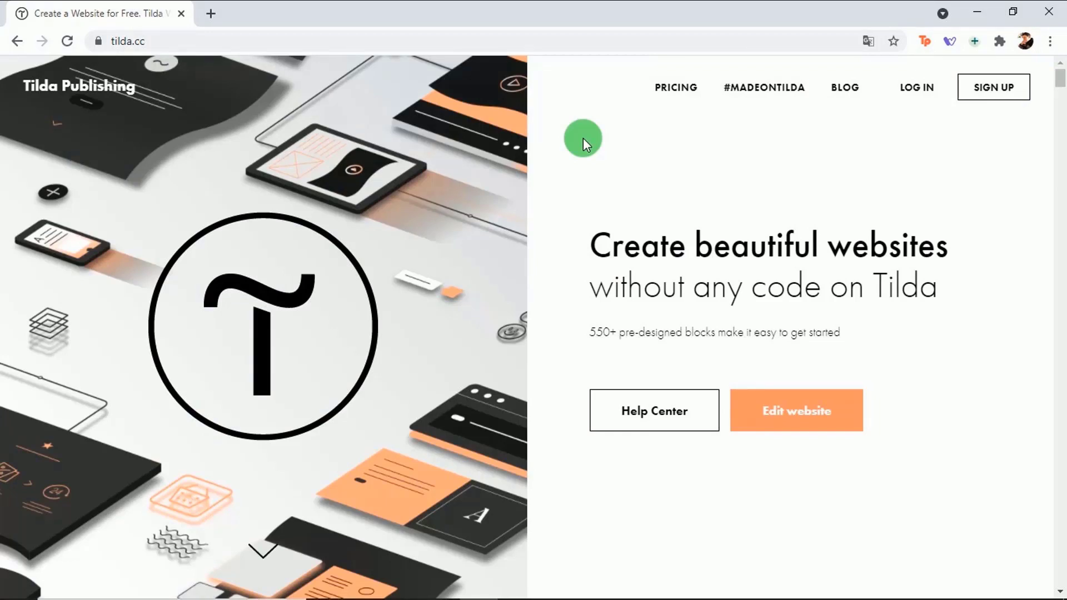
{"action": "left_click", "coordinate": [994, 92]}
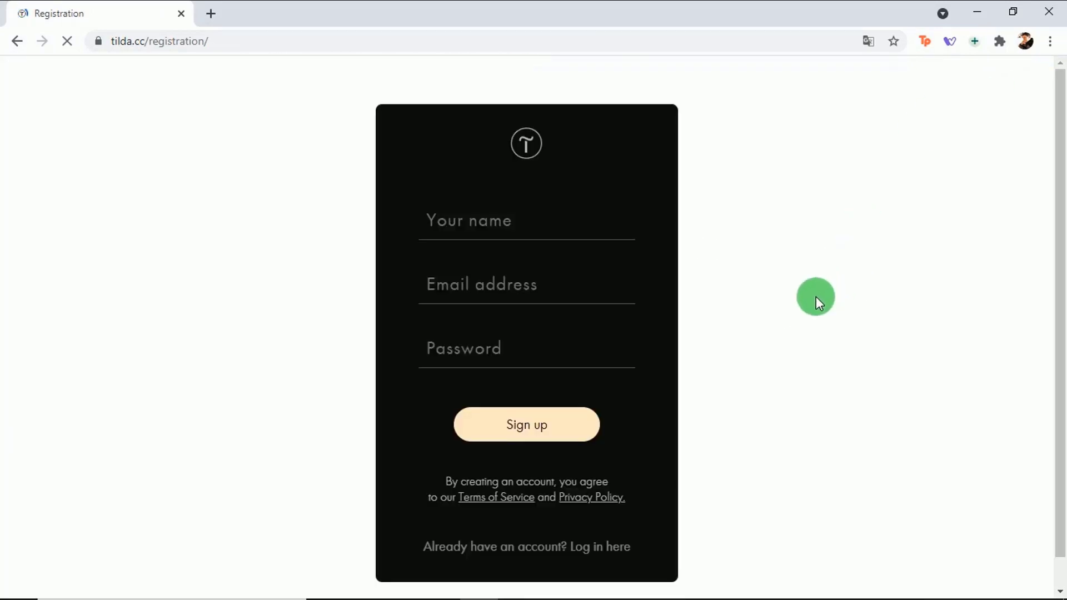
{"action": "left_click", "coordinate": [444, 220]}
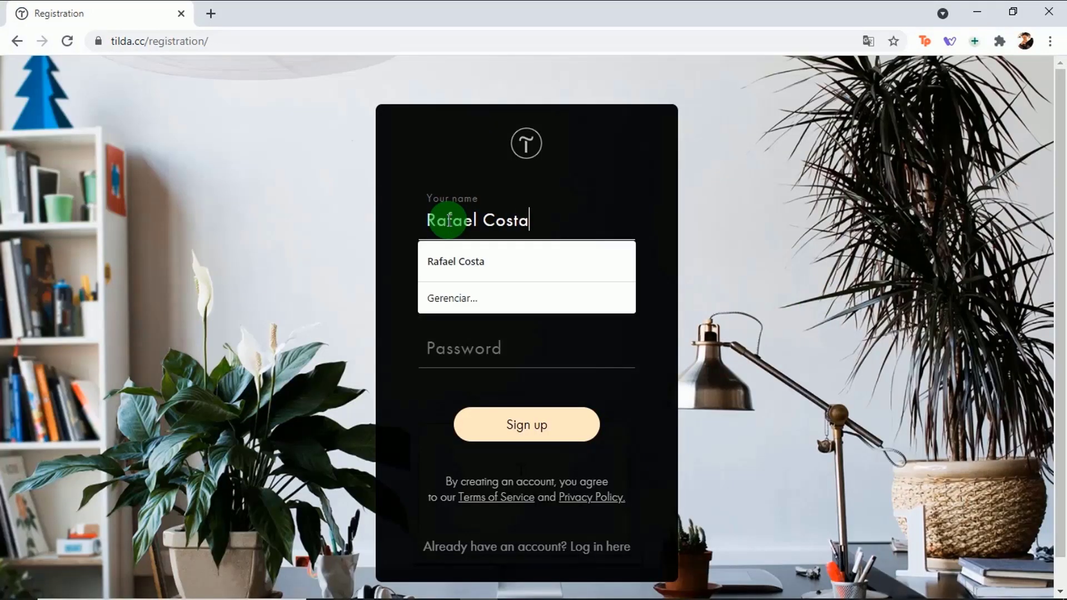
{"action": "left_click", "coordinate": [453, 284]}
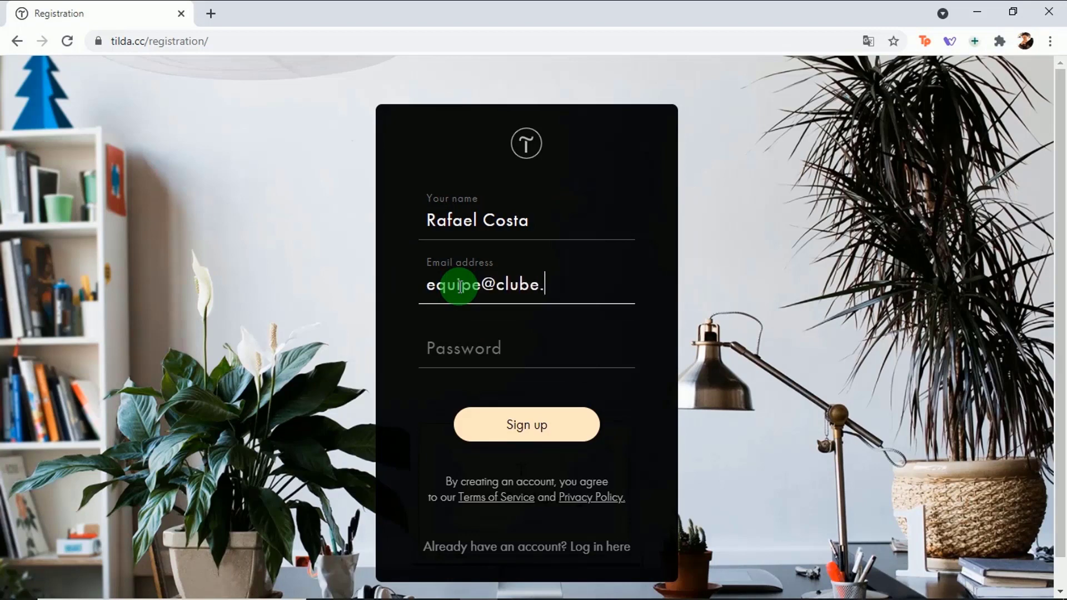
{"action": "left_click", "coordinate": [464, 347]}
{"action": "type", "text": "••••••••••"}
Step: Submit the sign-up form, passing the reCAPTCHA check
{"action": "left_click", "coordinate": [502, 426]}
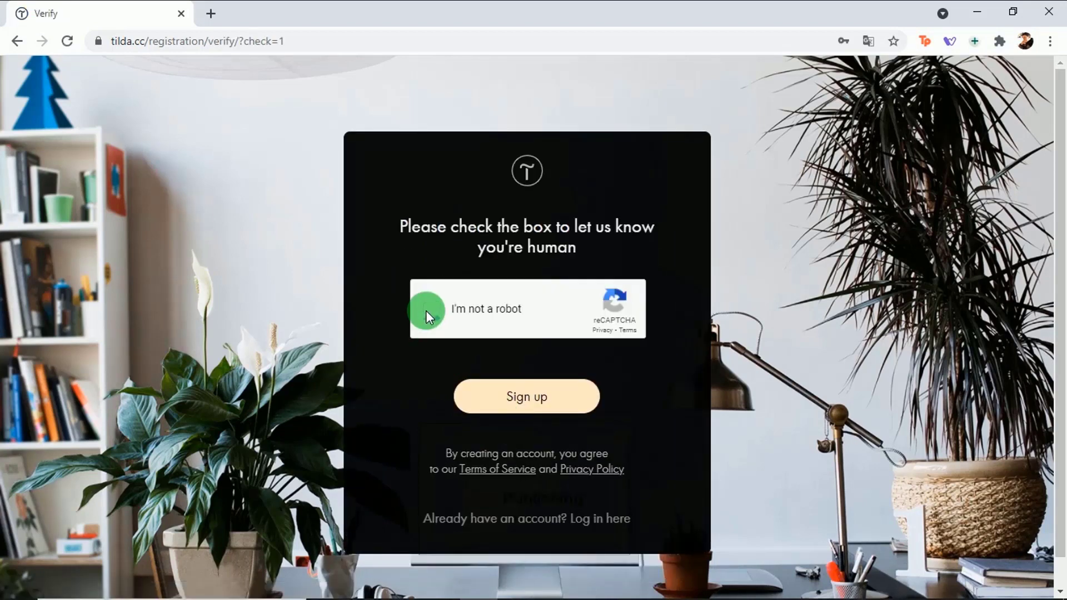
{"action": "left_click", "coordinate": [426, 310]}
{"action": "left_click", "coordinate": [508, 410]}
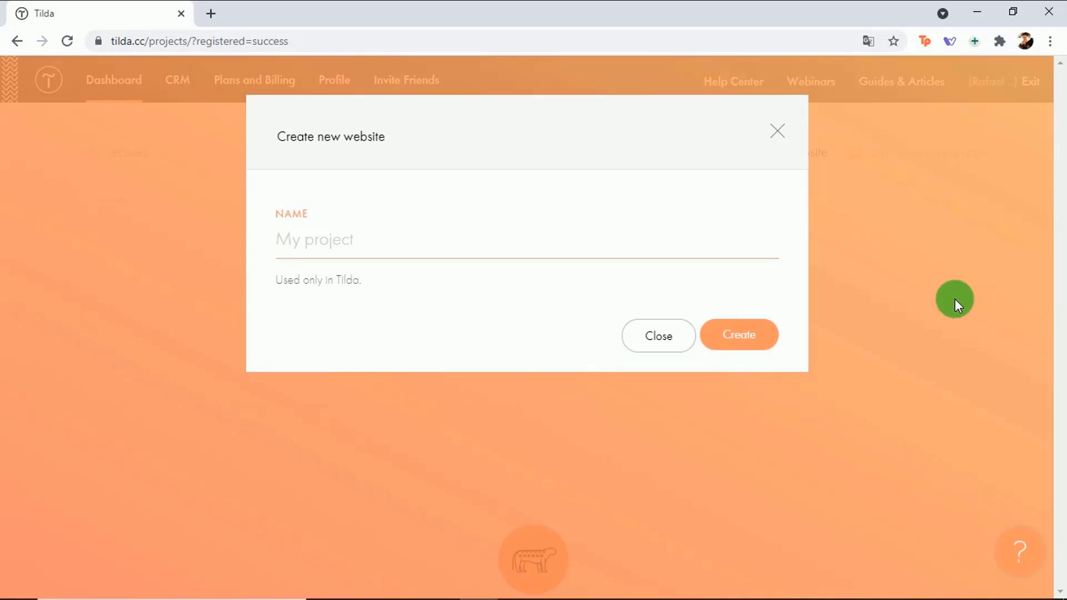
Step: Dismiss the Create new website dialog and go to Plans and Billing
{"action": "left_click", "coordinate": [777, 131]}
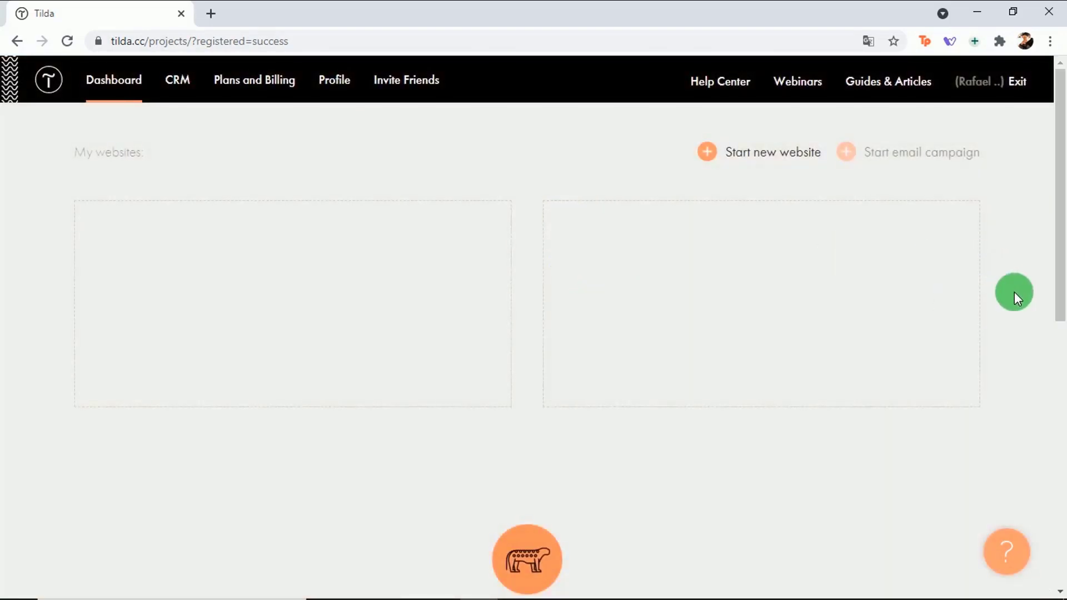
{"action": "left_click", "coordinate": [251, 89]}
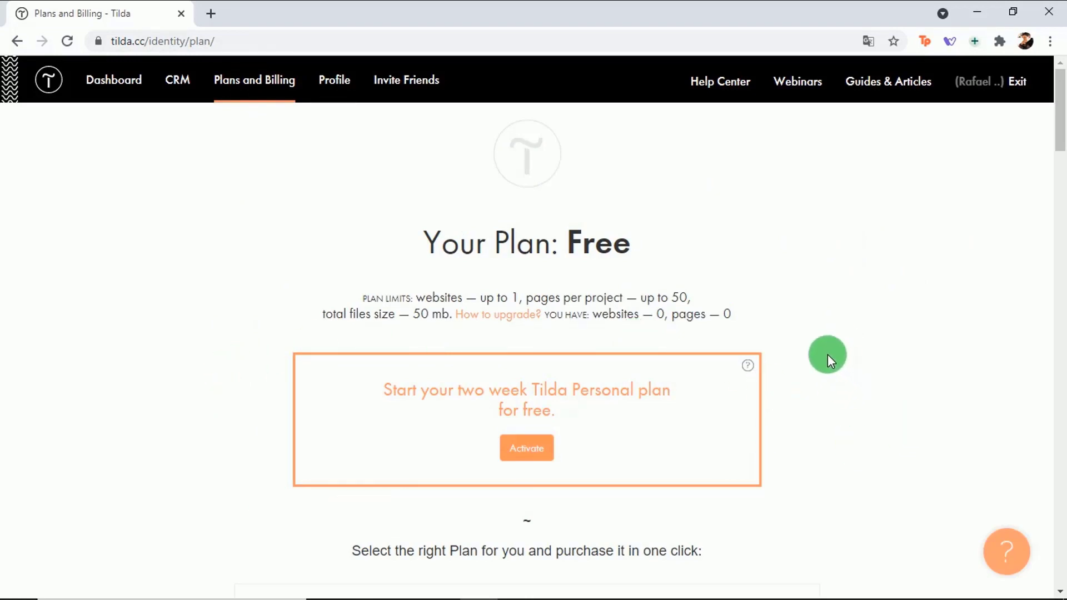
Step: Activate the free two-week Tilda Personal trial plan and confirm it
{"action": "scroll", "coordinate": [828, 355], "scroll_direction": "down", "scroll_amount": 7}
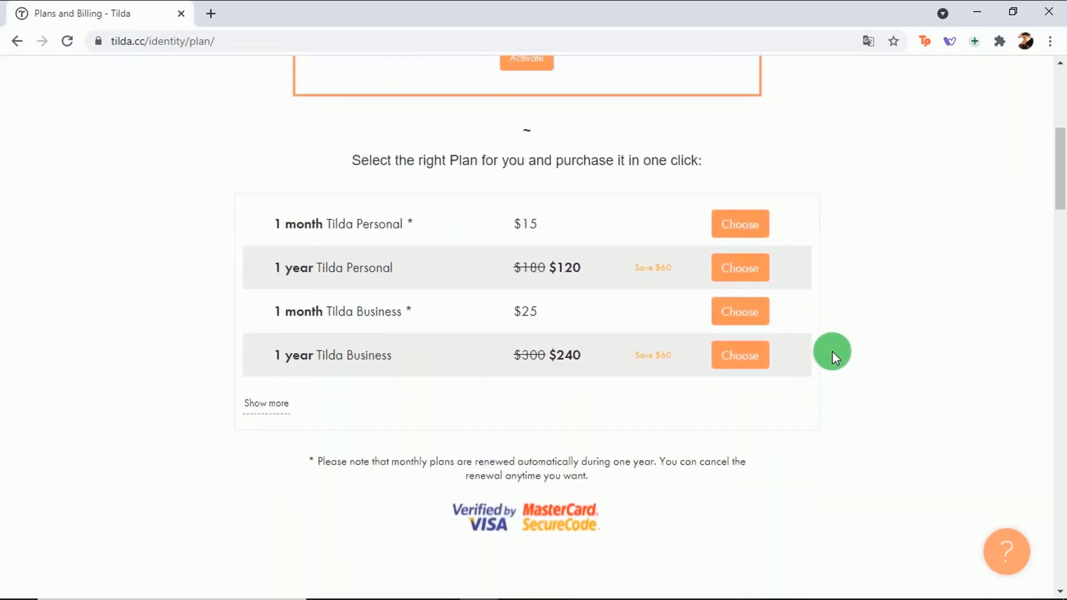
{"action": "scroll", "coordinate": [832, 351], "scroll_direction": "down", "scroll_amount": 8}
{"action": "scroll", "coordinate": [832, 300], "scroll_direction": "down", "scroll_amount": 4}
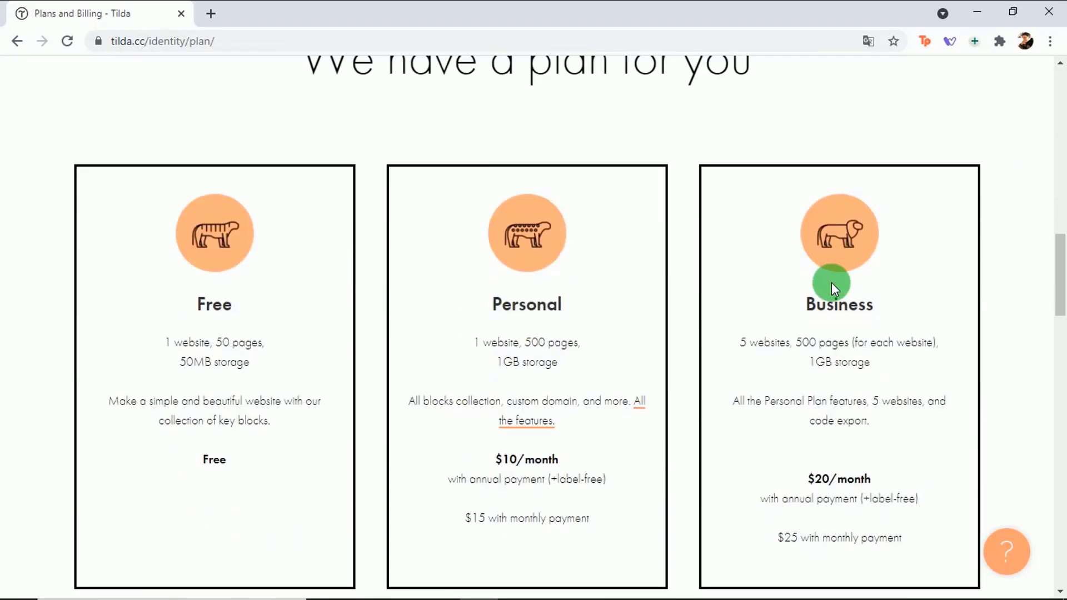
{"action": "scroll", "coordinate": [831, 282], "scroll_direction": "down", "scroll_amount": 1}
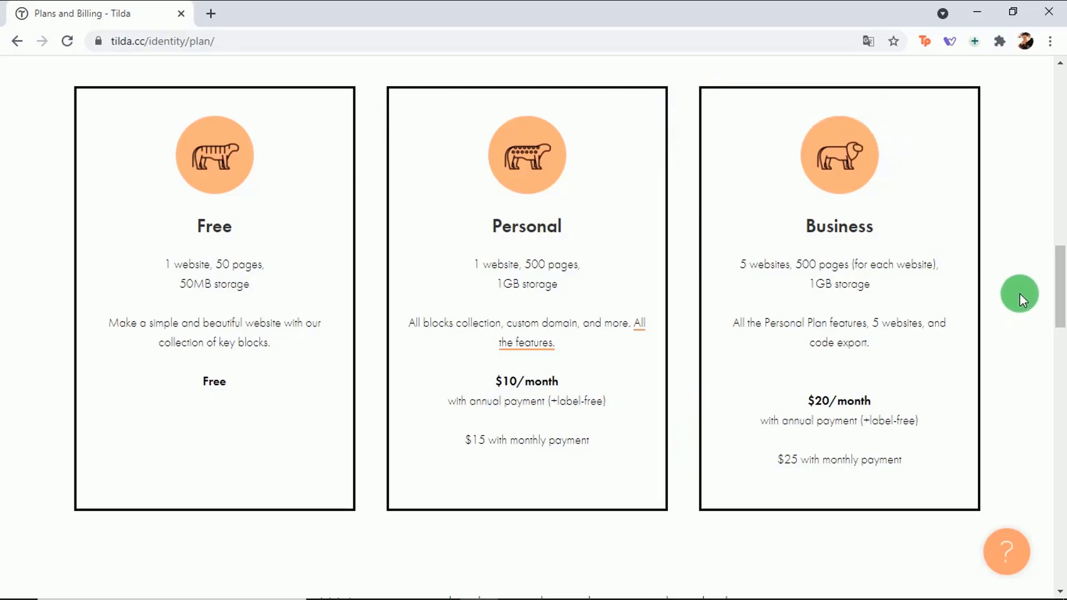
{"action": "scroll", "coordinate": [1020, 294], "scroll_direction": "up", "scroll_amount": 20}
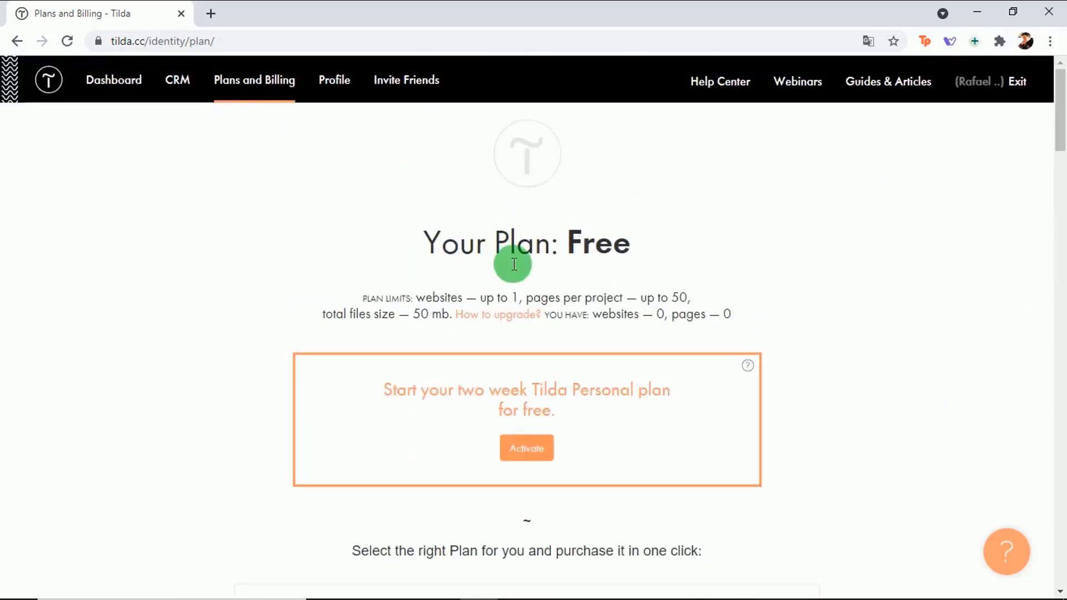
{"action": "left_click", "coordinate": [529, 449]}
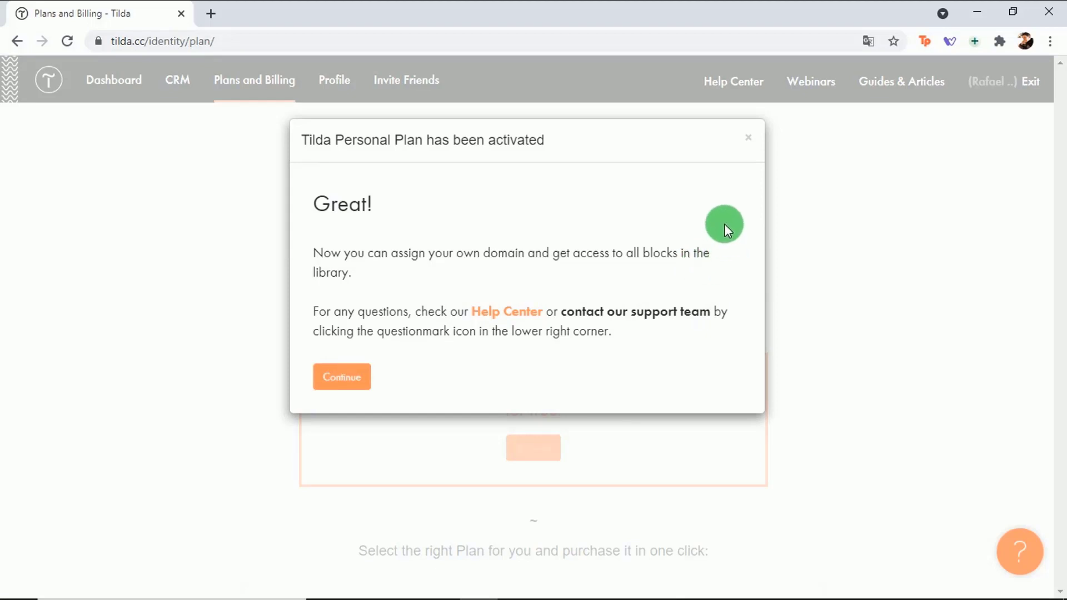
{"action": "left_click", "coordinate": [329, 377]}
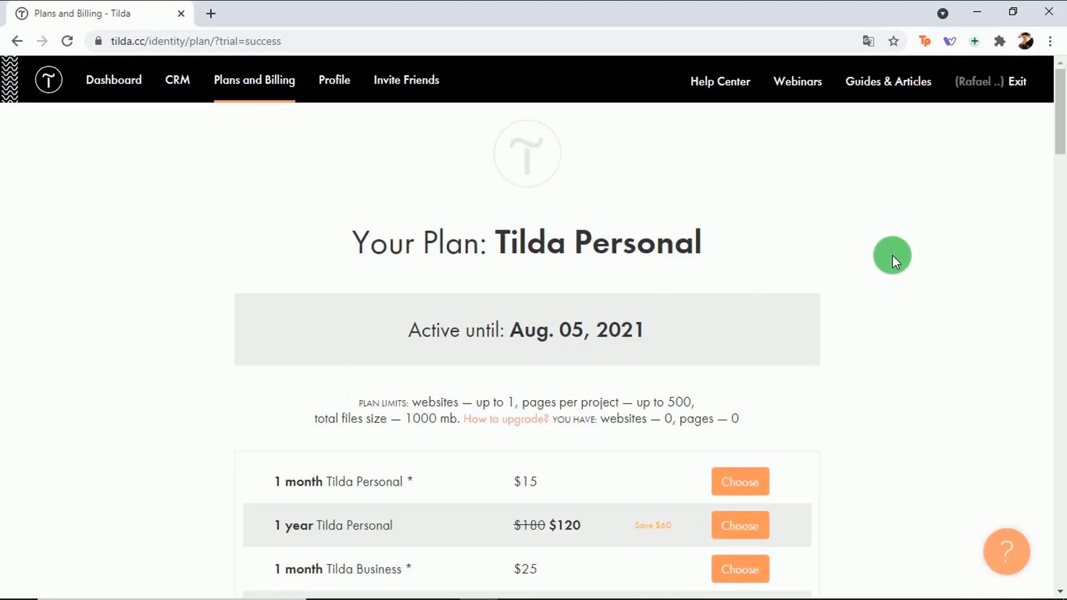
Step: Create a portfolio website named after its owner and open the page template gallery
{"action": "left_click", "coordinate": [101, 80]}
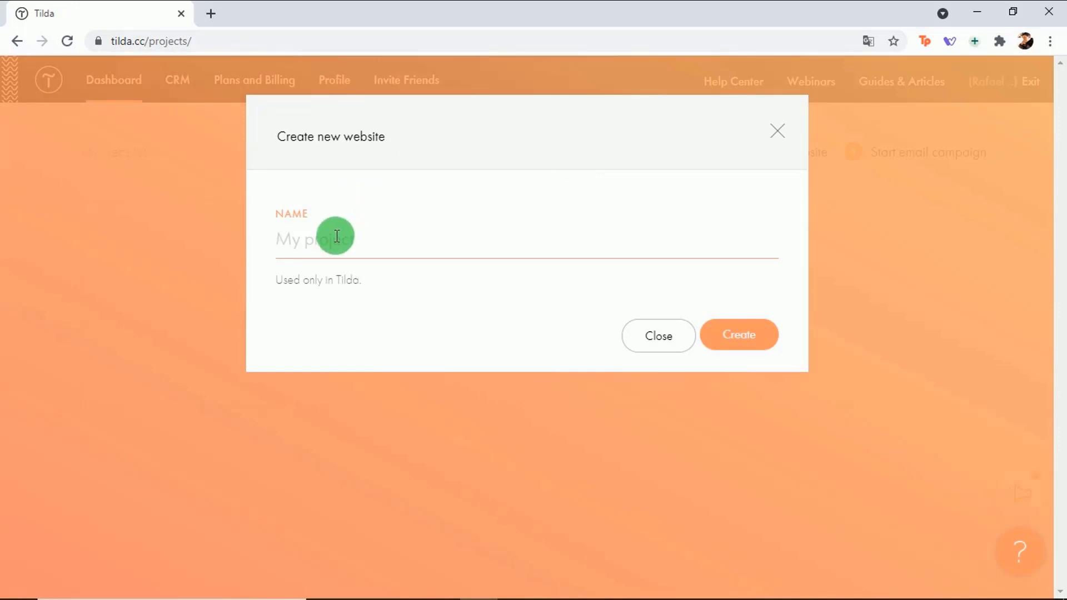
{"action": "type", "text": "Portfóli"}
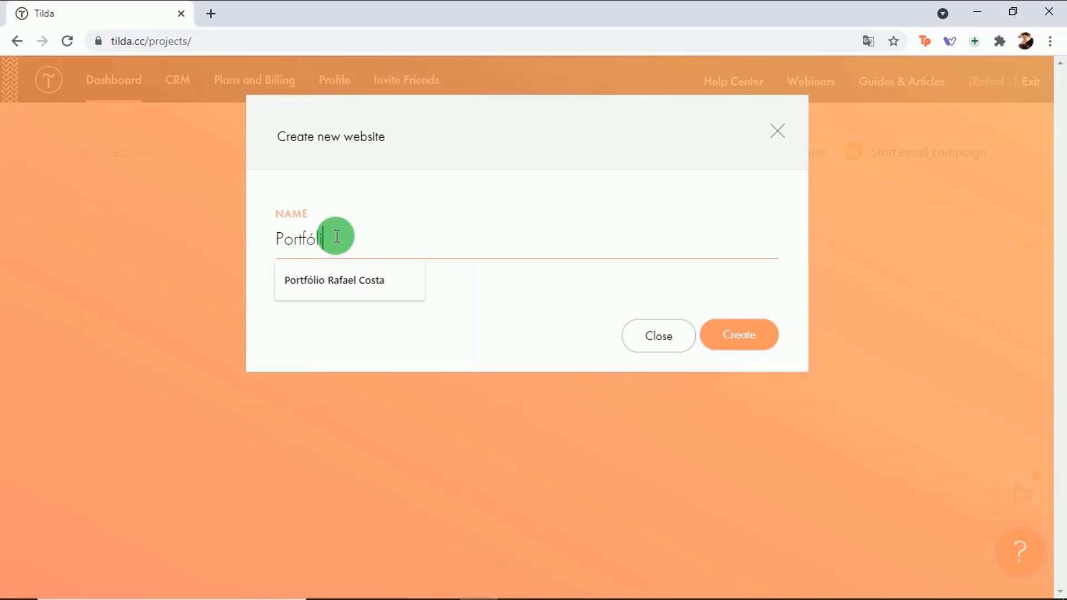
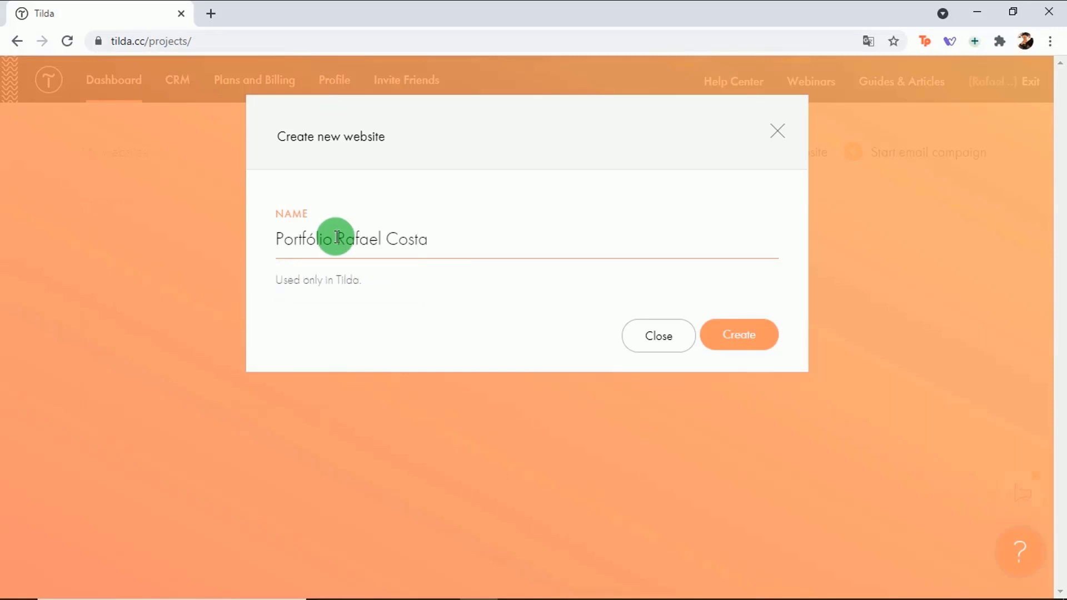
{"action": "left_click", "coordinate": [744, 336]}
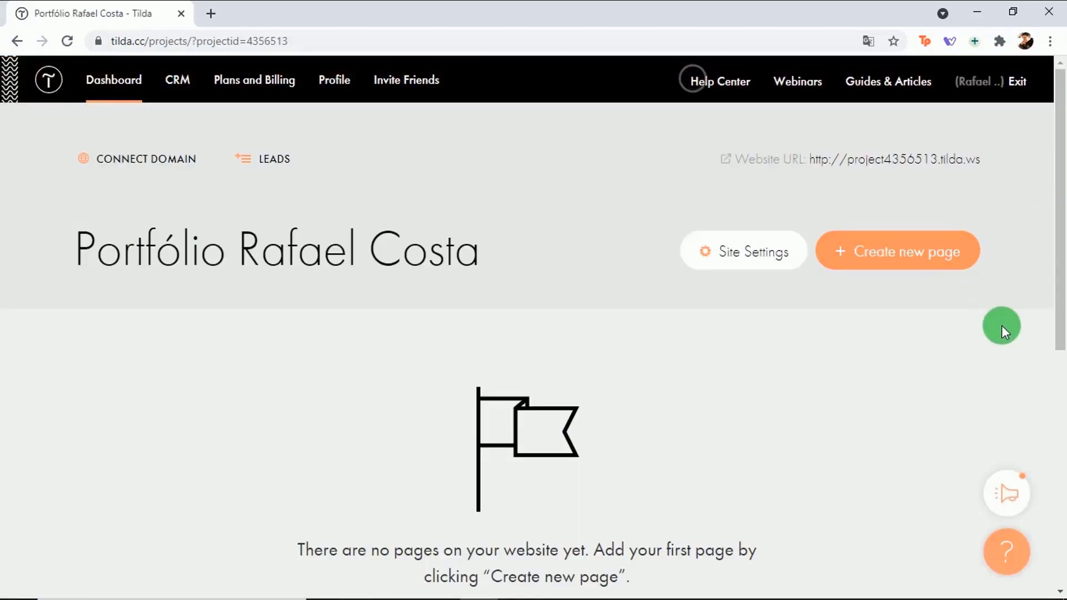
{"action": "left_click", "coordinate": [918, 260]}
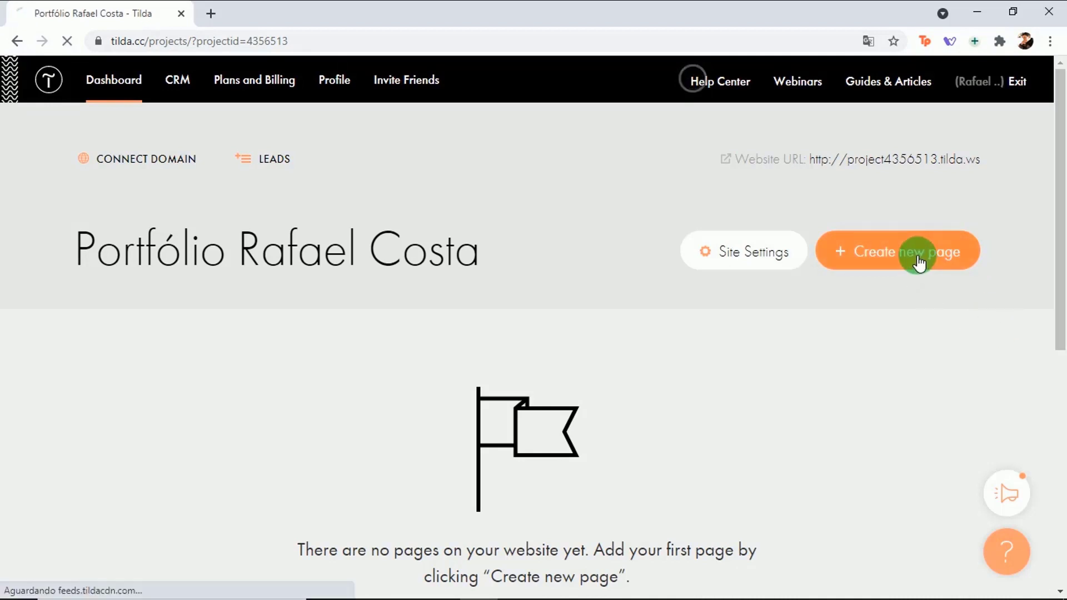
{"action": "scroll", "coordinate": [1006, 235], "scroll_direction": "down", "scroll_amount": 4}
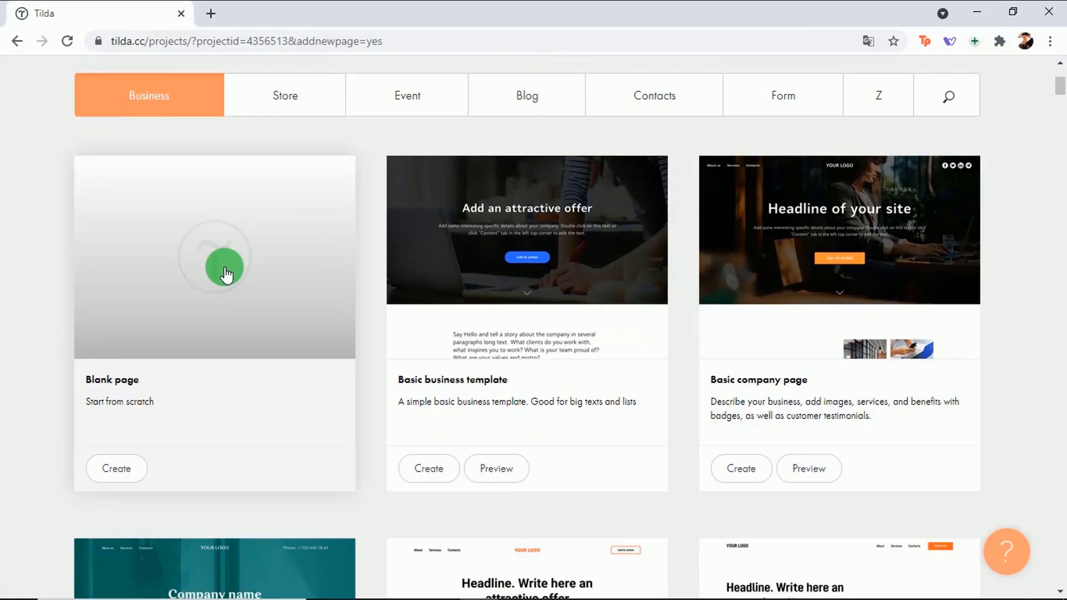
Step: Add a Blank page to the portfolio and bring up the full block library
{"action": "left_click", "coordinate": [225, 273]}
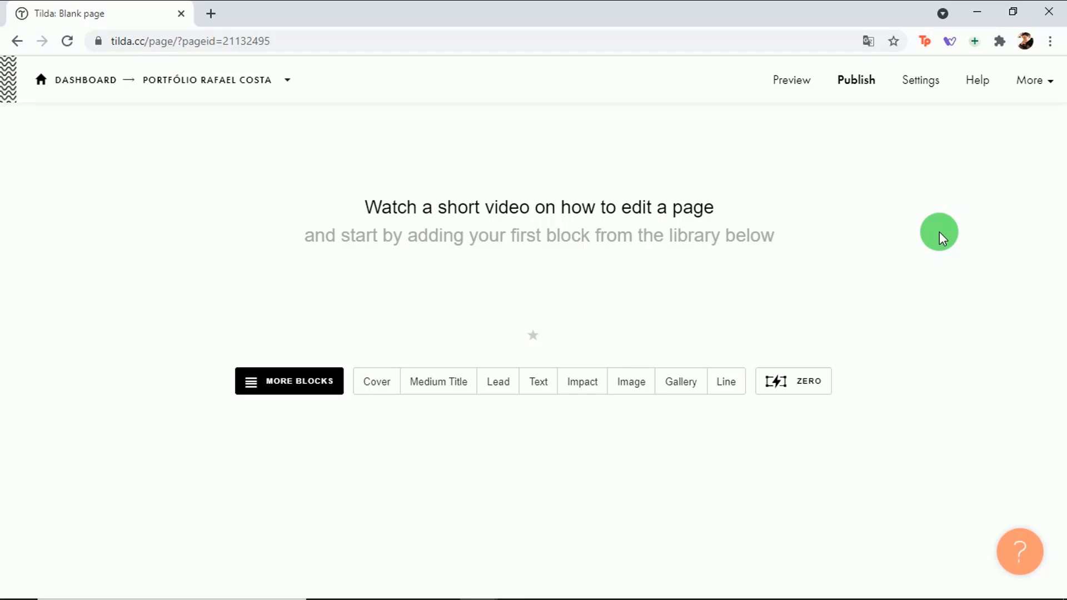
{"action": "left_click", "coordinate": [294, 389]}
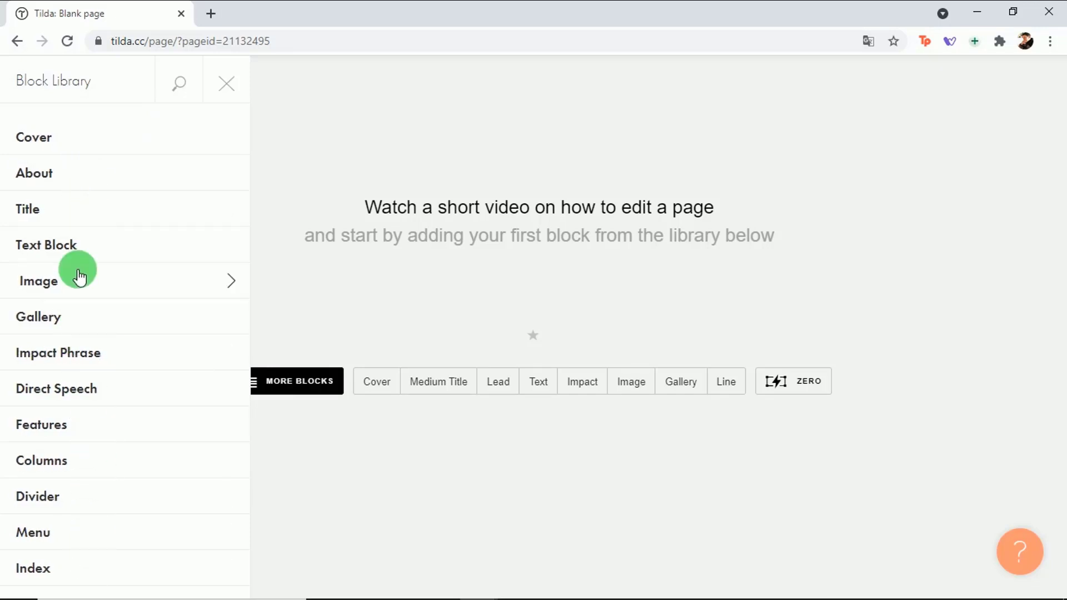
Step: Add the CR15 'Cover with button(s). Left aligned' block from the Cover category
{"action": "left_click", "coordinate": [39, 138]}
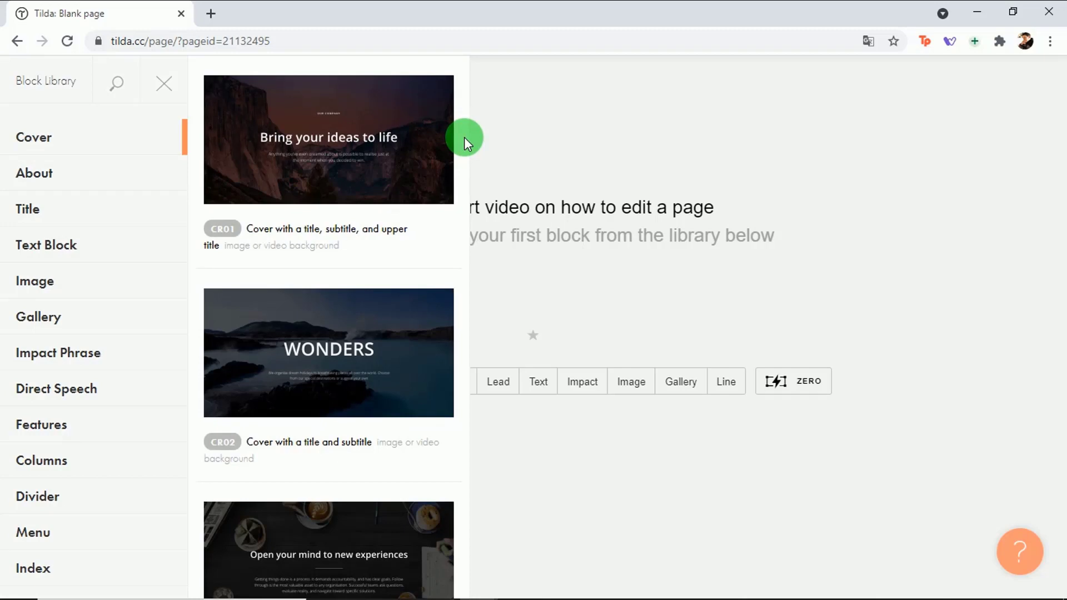
{"action": "scroll", "coordinate": [465, 137], "scroll_direction": "down", "scroll_amount": 5}
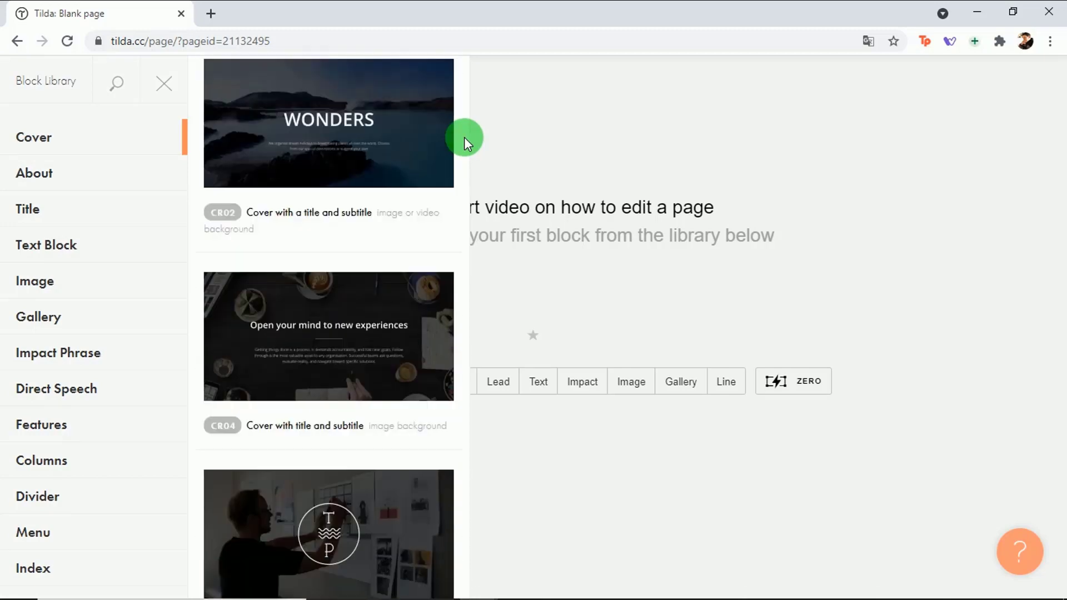
{"action": "scroll", "coordinate": [465, 137], "scroll_direction": "down", "scroll_amount": 4}
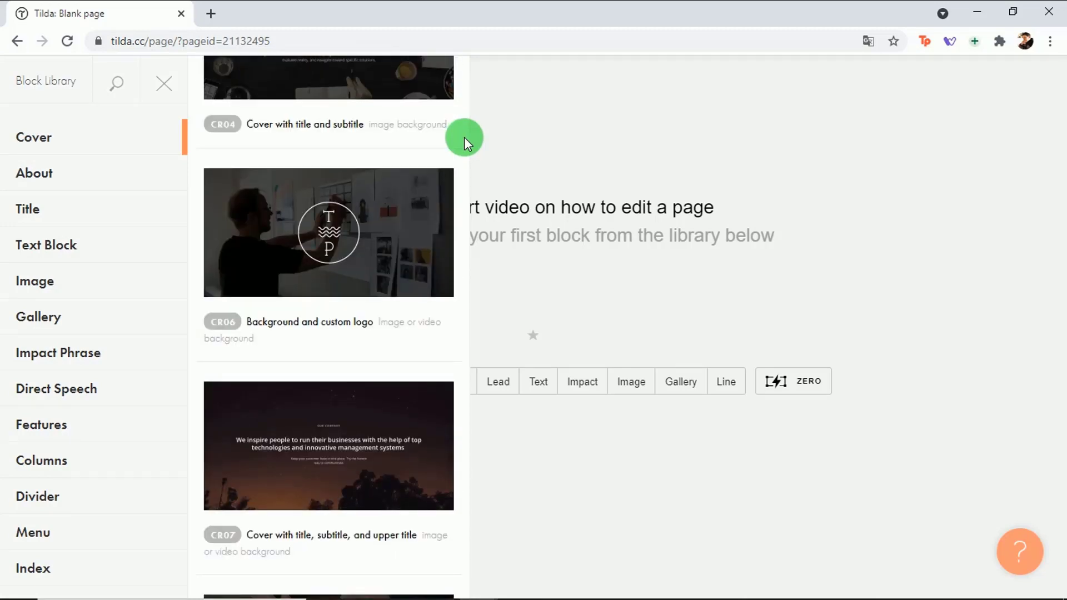
{"action": "scroll", "coordinate": [465, 137], "scroll_direction": "down", "scroll_amount": 6}
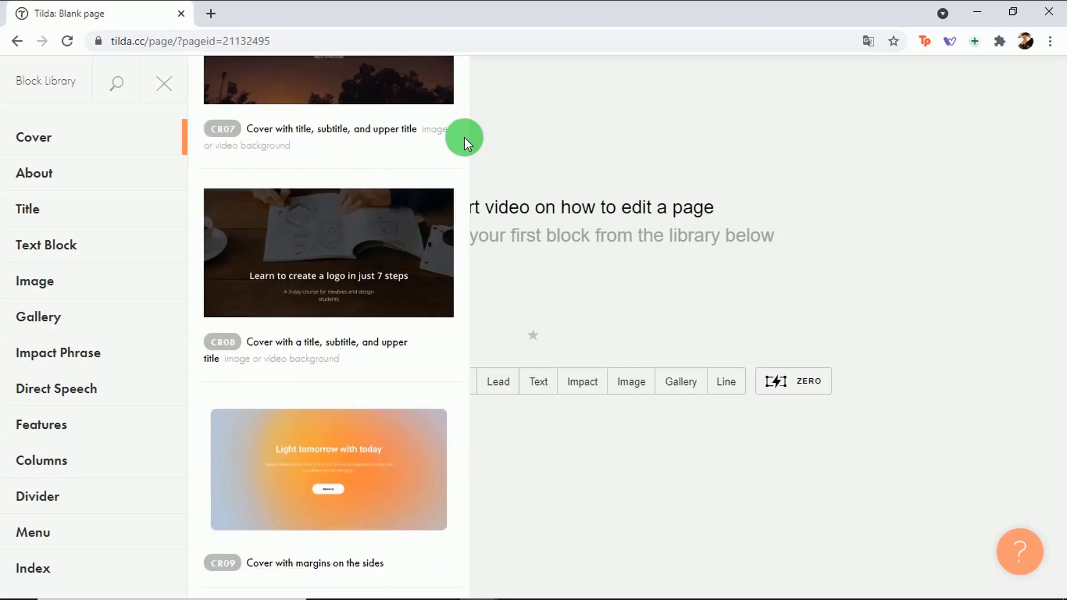
{"action": "scroll", "coordinate": [465, 137], "scroll_direction": "down", "scroll_amount": 10}
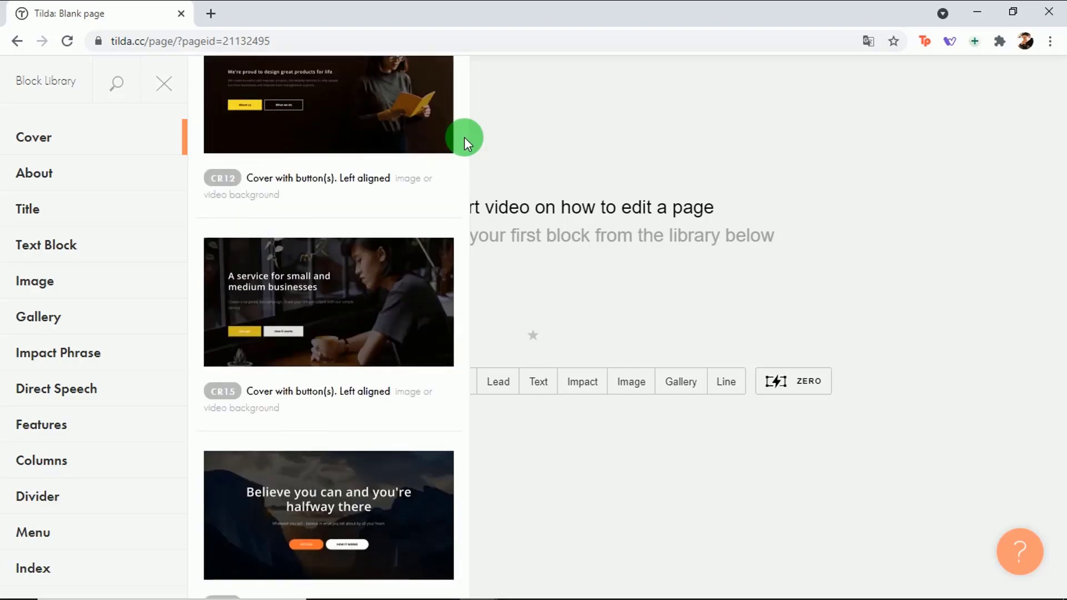
{"action": "scroll", "coordinate": [465, 137], "scroll_direction": "up", "scroll_amount": 1}
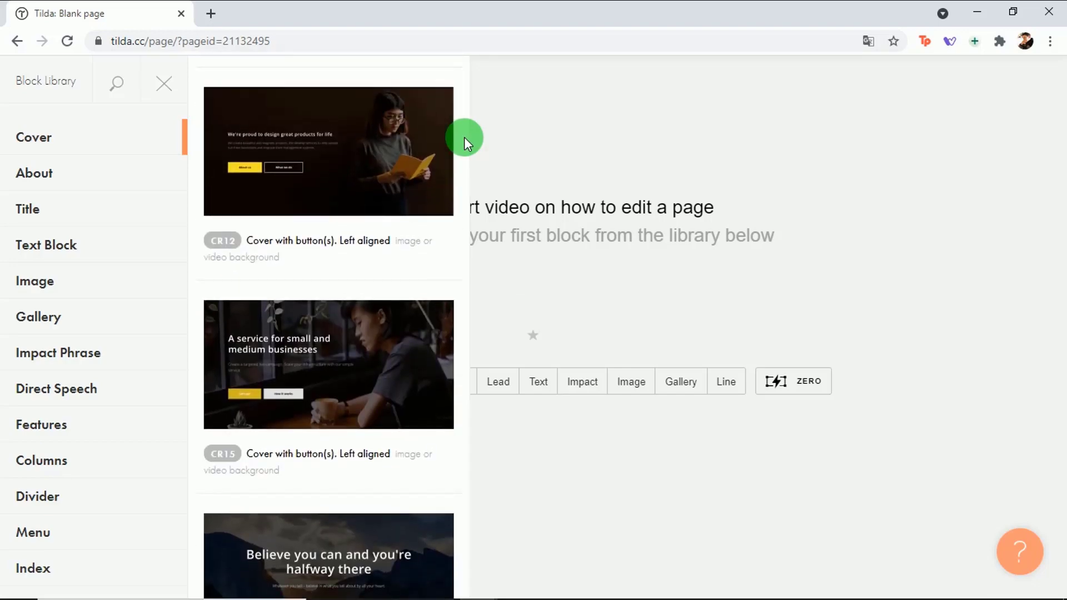
{"action": "scroll", "coordinate": [464, 137], "scroll_direction": "down", "scroll_amount": 5}
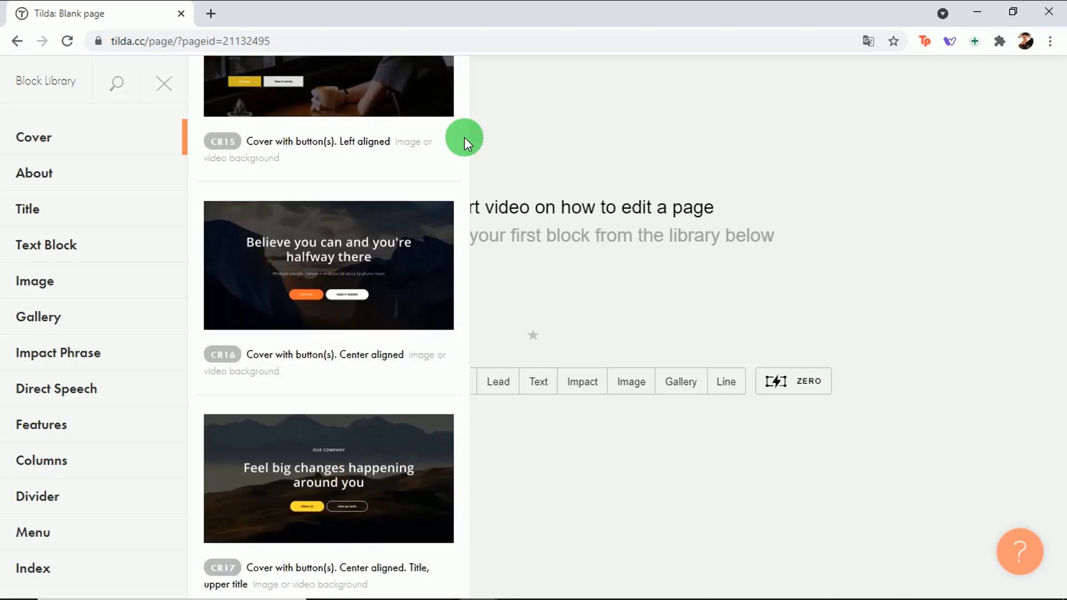
{"action": "scroll", "coordinate": [464, 139], "scroll_direction": "up", "scroll_amount": 3}
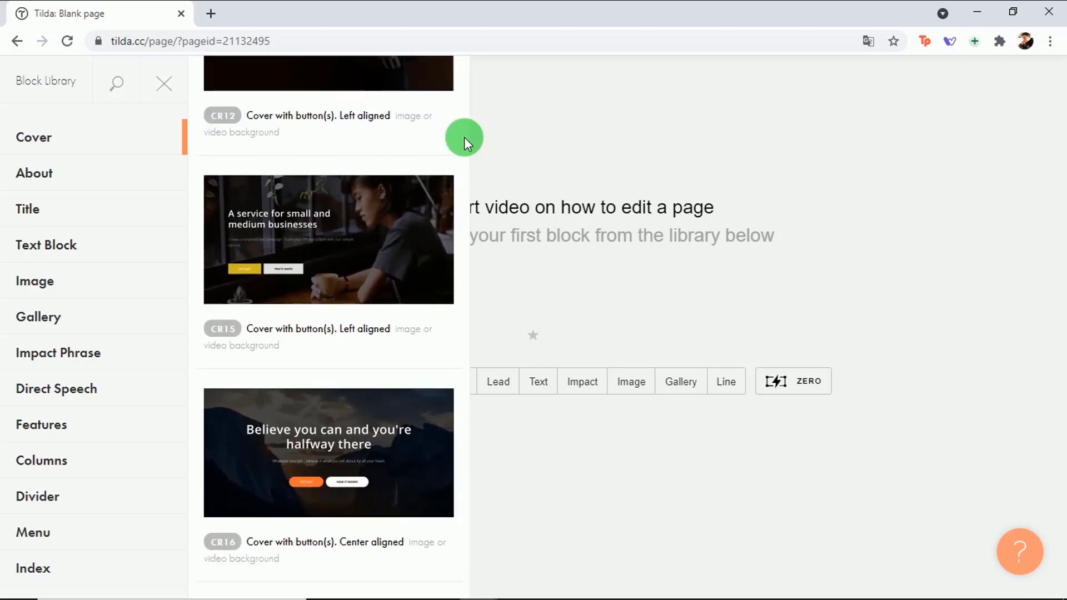
{"action": "left_click", "coordinate": [318, 242]}
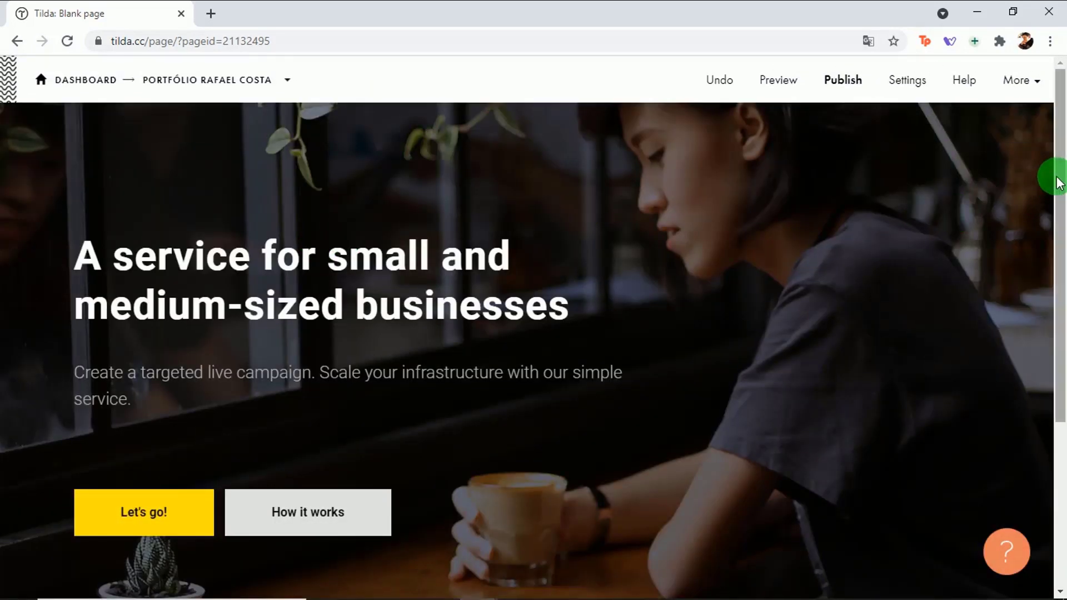
Step: Replace the cover's sample heading with 'UM PROFISSIONAL CRIATIVO'
{"action": "left_click_drag", "start_coordinate": [1056, 184], "coordinate": [1065, 162]}
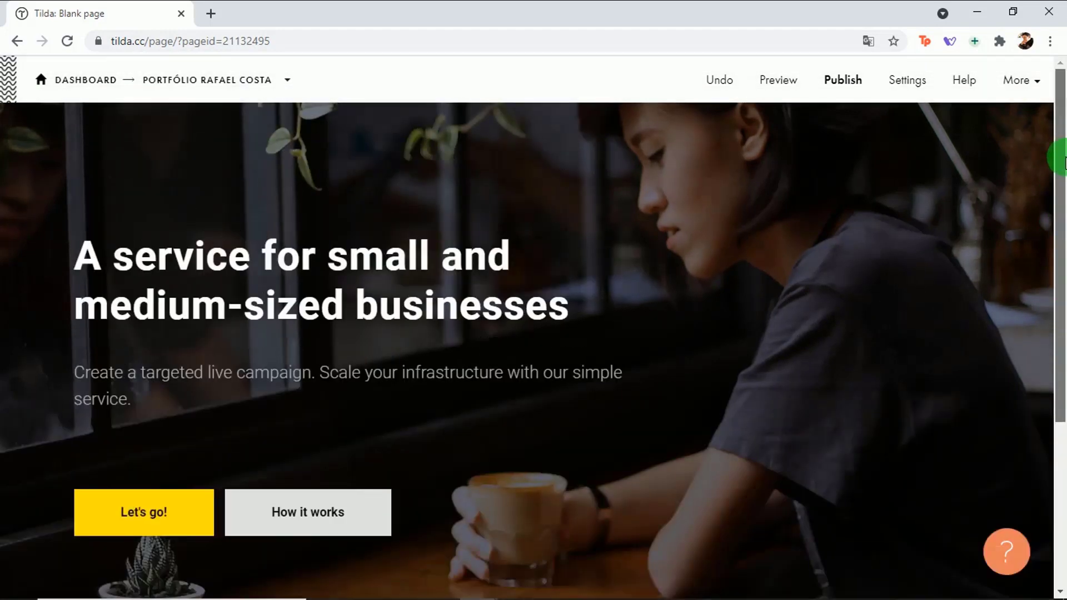
{"action": "left_click", "coordinate": [398, 261]}
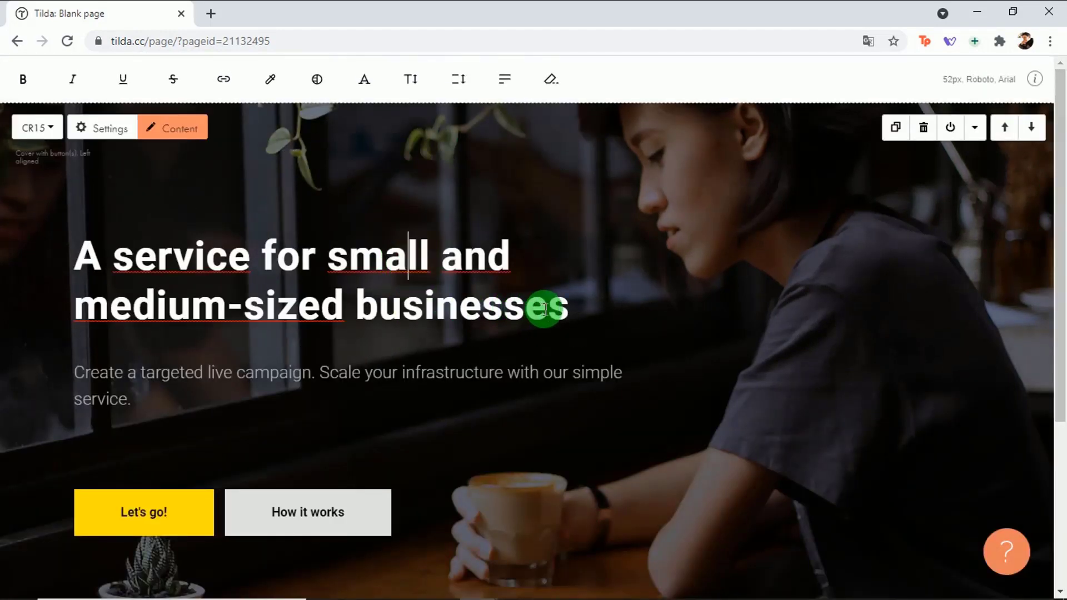
{"action": "left_click_drag", "start_coordinate": [565, 312], "coordinate": [67, 280]}
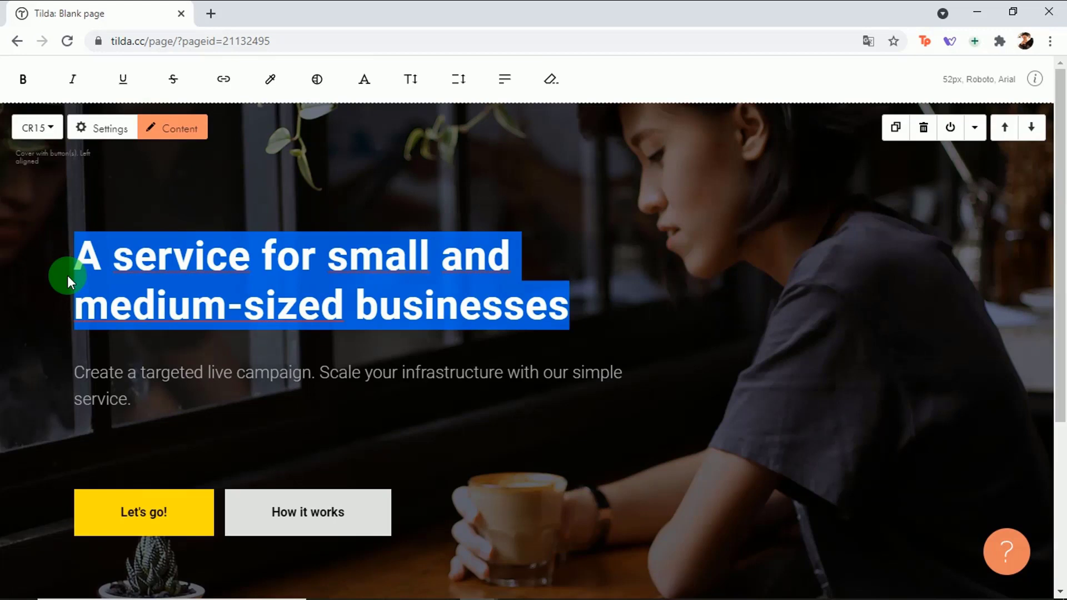
{"action": "type", "text": "UM PROFISSIONAL CRIATIVO"}
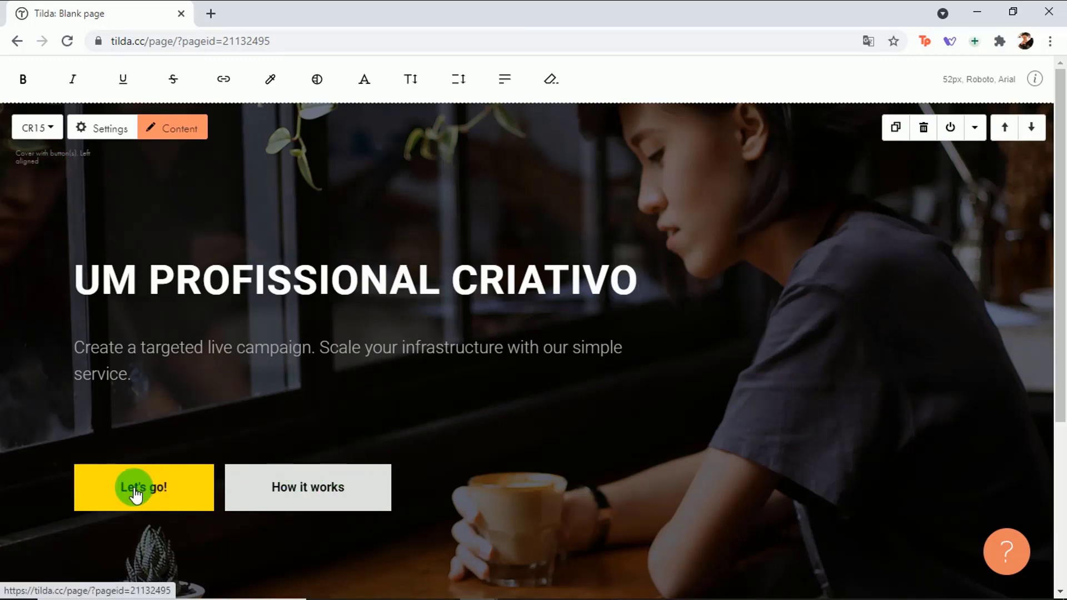
{"action": "left_click_drag", "start_coordinate": [1060, 192], "coordinate": [1064, 361]}
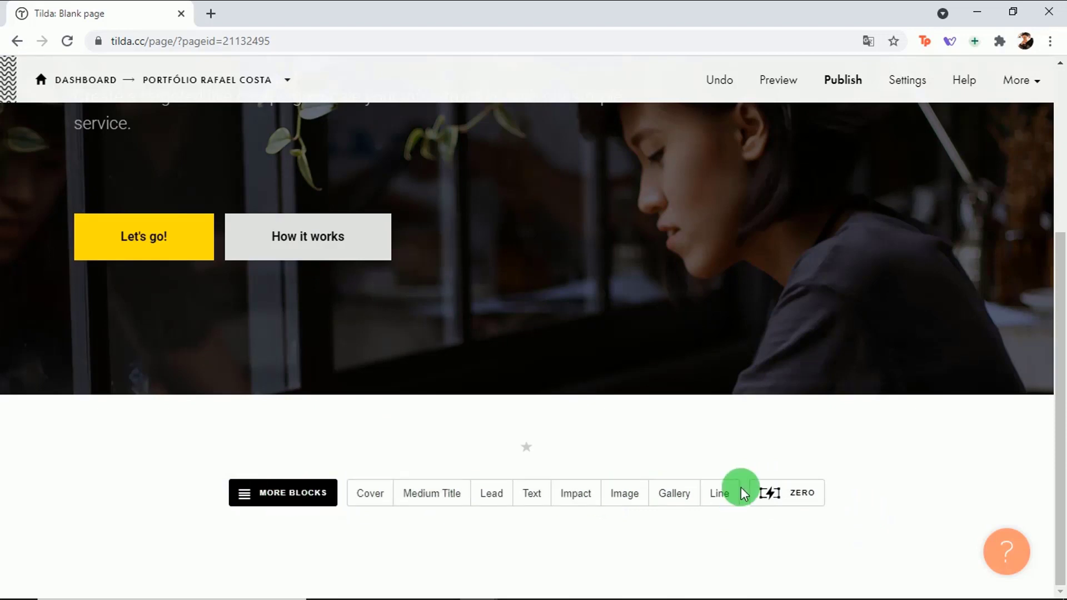
Step: Add the TL01 X-Large title block from the Title category below the cover
{"action": "left_click", "coordinate": [305, 494]}
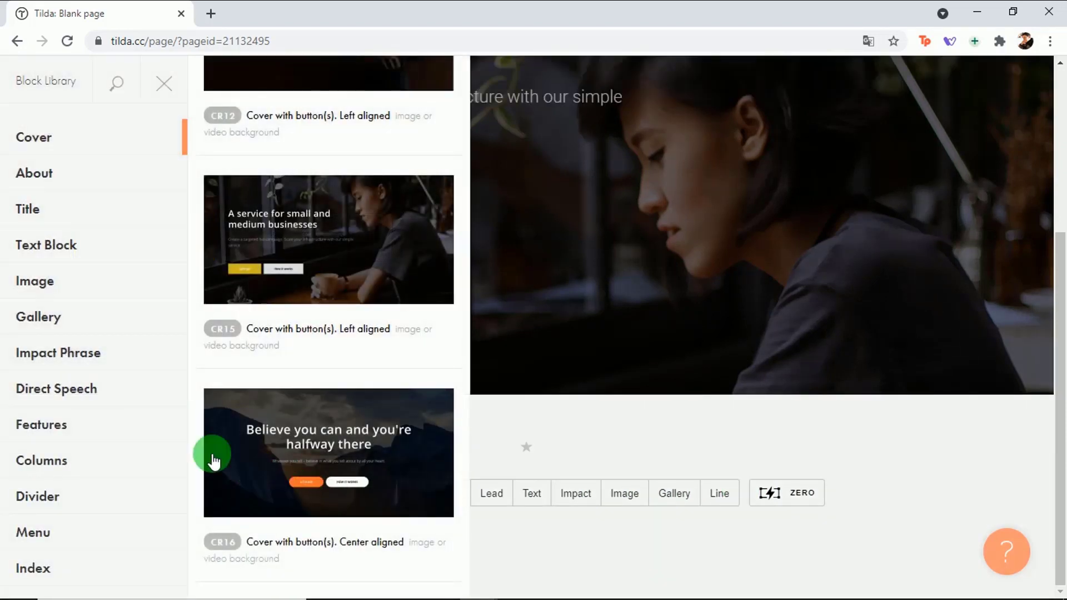
{"action": "left_click", "coordinate": [136, 211]}
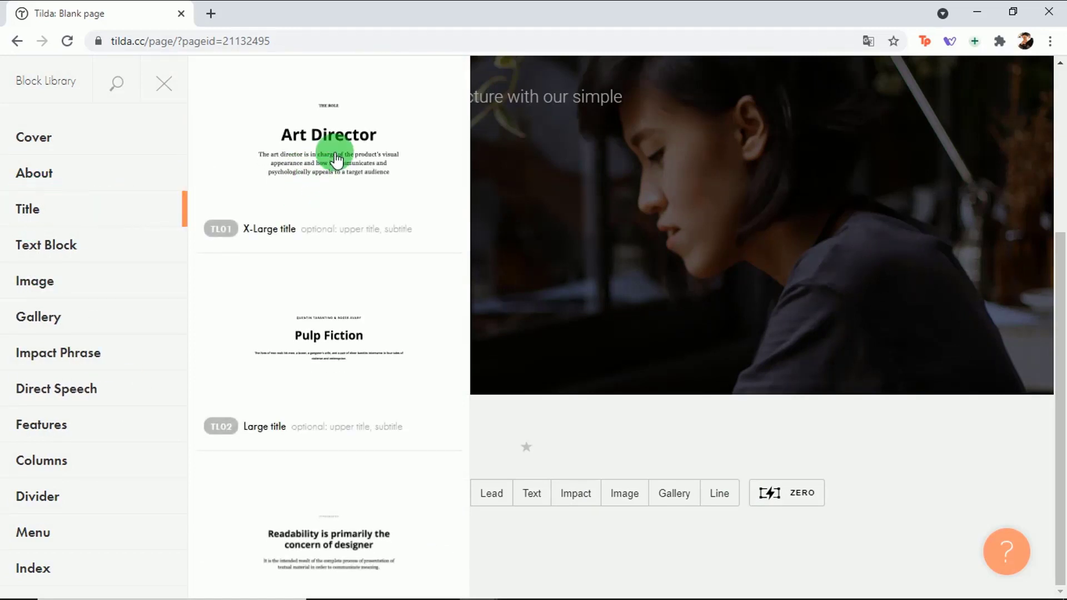
{"action": "left_click", "coordinate": [336, 158]}
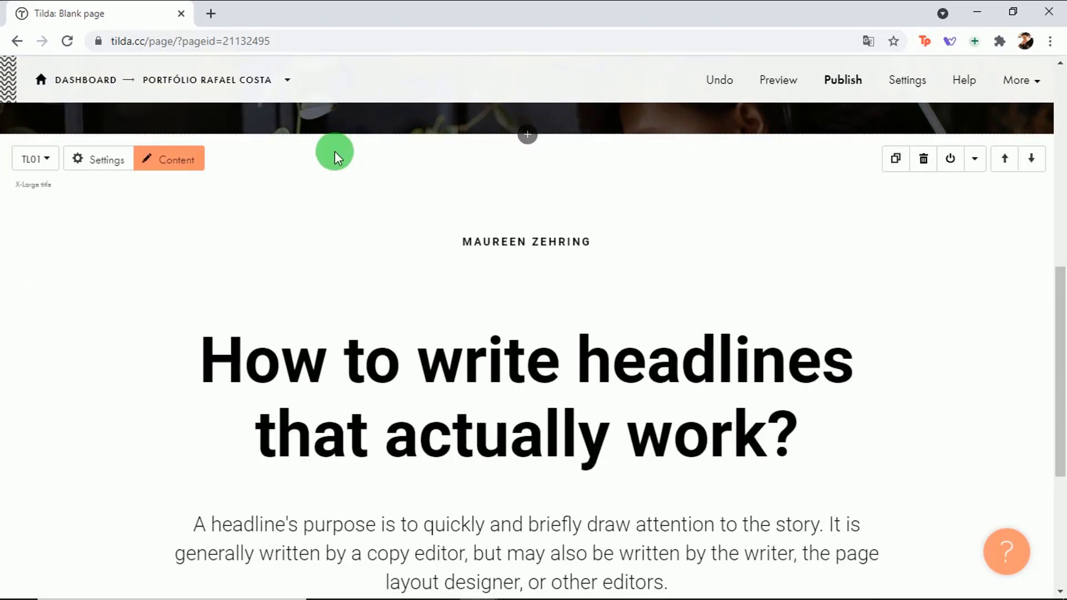
{"action": "left_click_drag", "start_coordinate": [1055, 283], "coordinate": [1050, 288]}
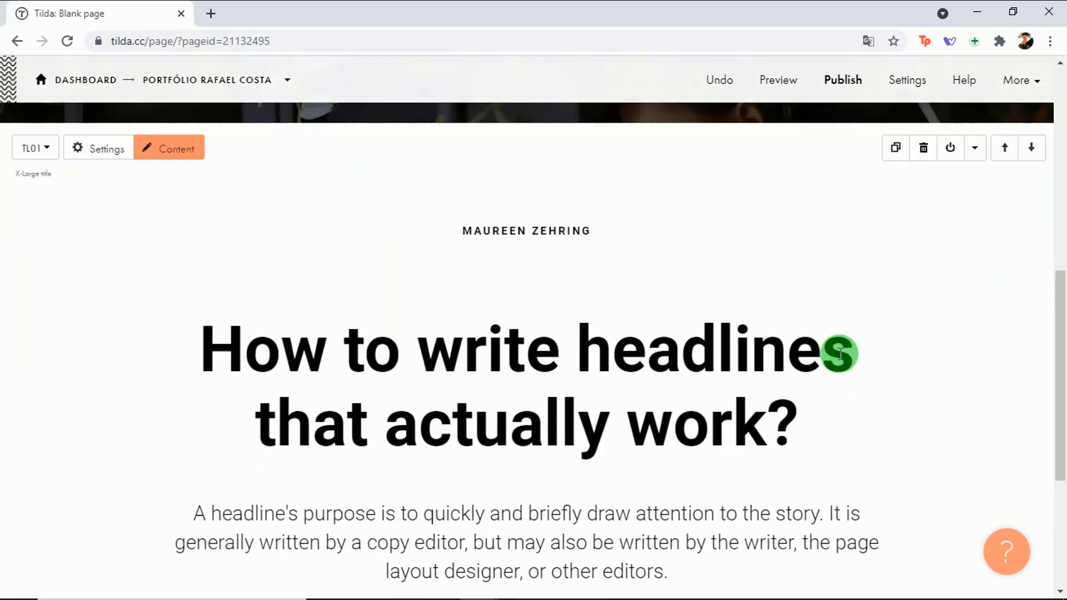
Step: Select the title block's small subtitle line, then enter and leave the headline's text editing
{"action": "left_click", "coordinate": [560, 231]}
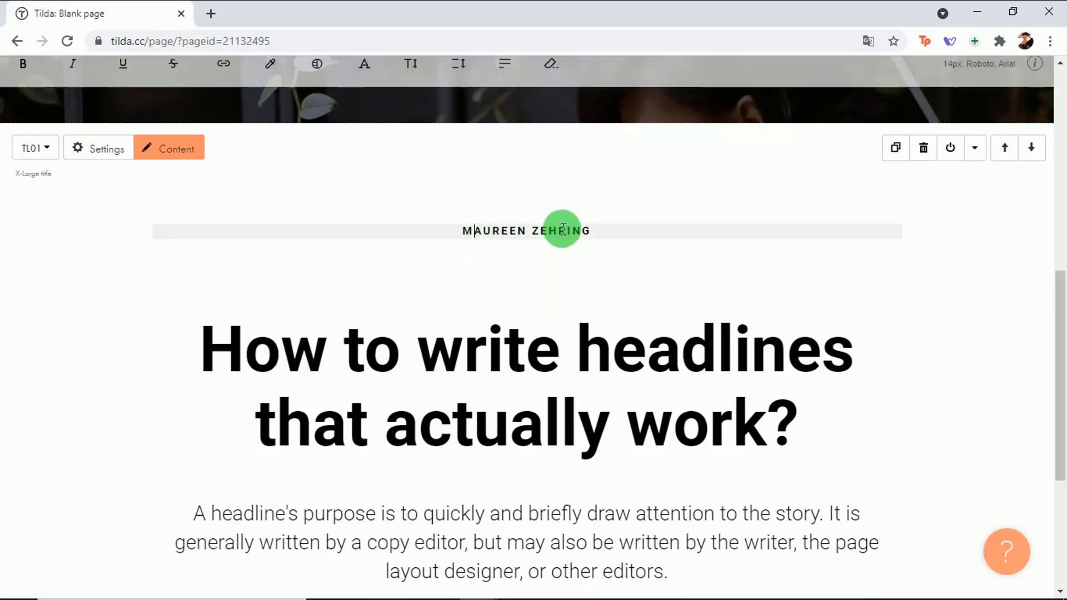
{"action": "left_click_drag", "start_coordinate": [601, 231], "coordinate": [421, 231]}
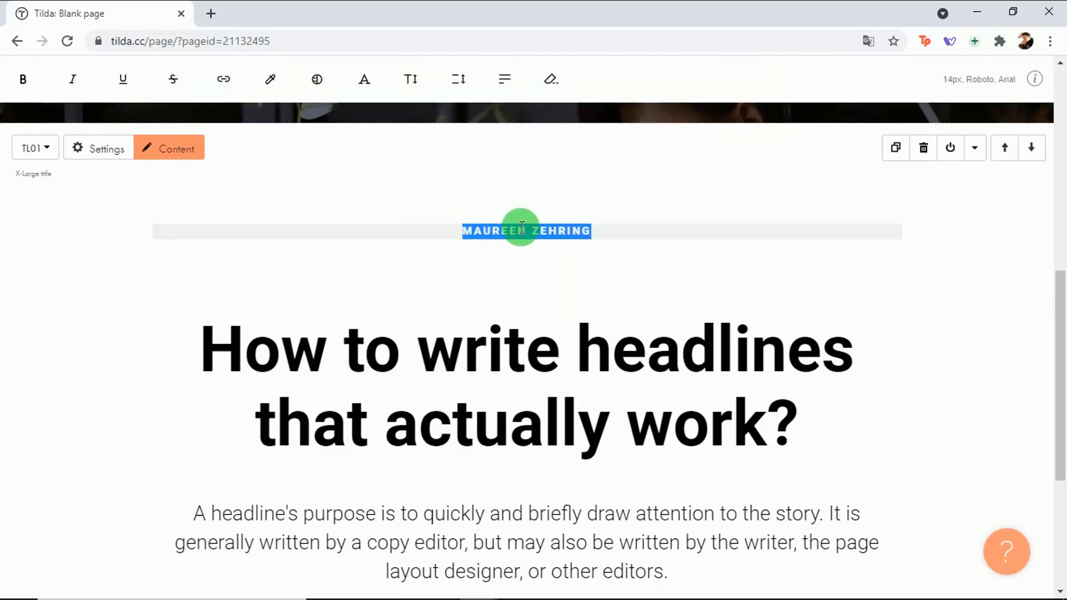
{"action": "left_click", "coordinate": [556, 361]}
{"action": "left_click", "coordinate": [984, 322]}
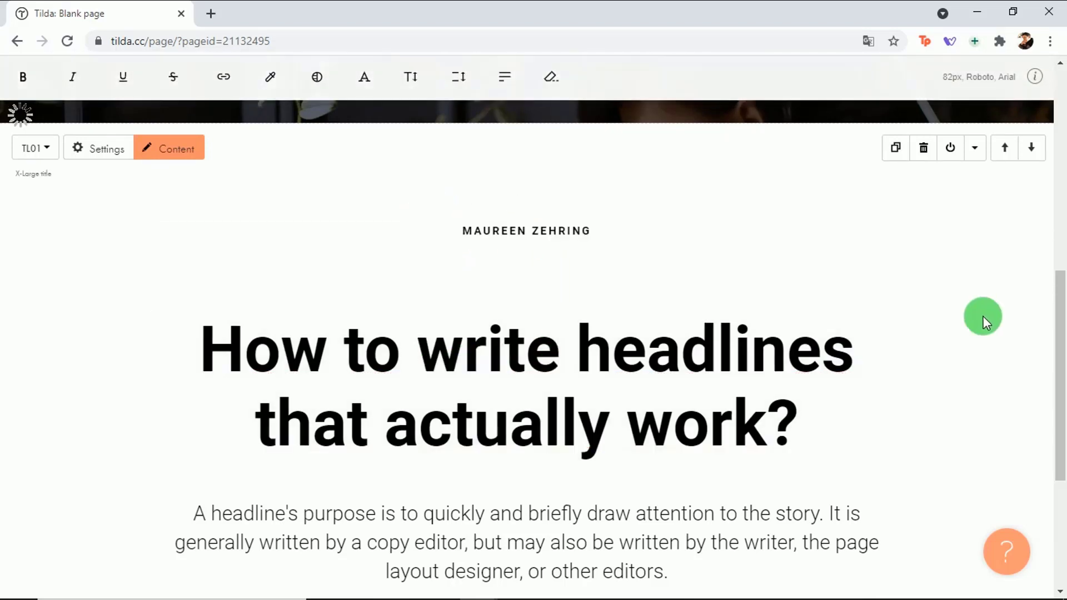
{"action": "left_click_drag", "start_coordinate": [1060, 306], "coordinate": [1038, 418]}
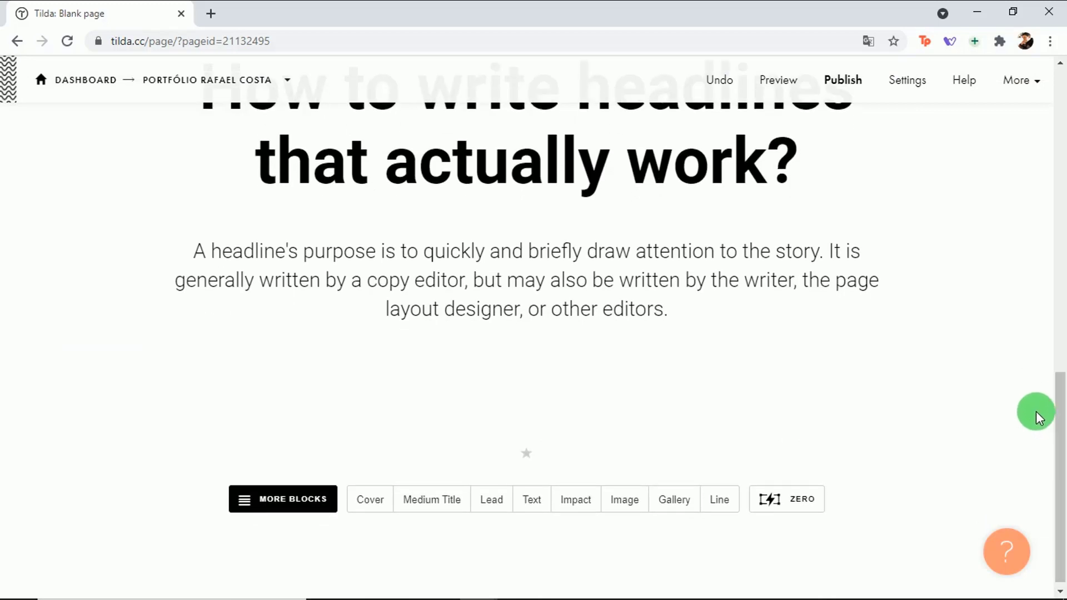
{"action": "left_click", "coordinate": [286, 506]}
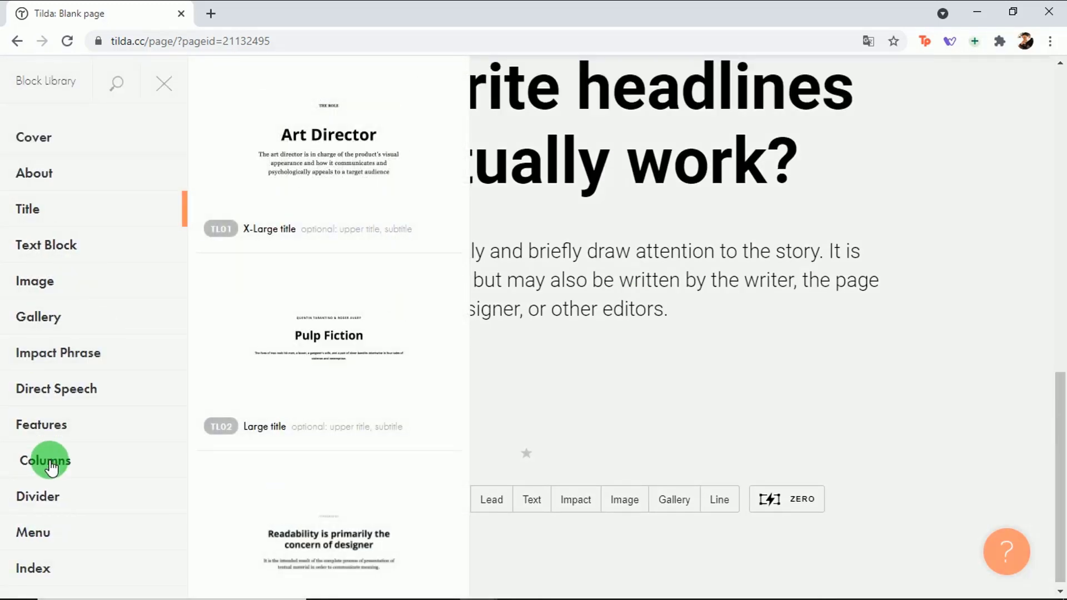
{"action": "left_click", "coordinate": [45, 423]}
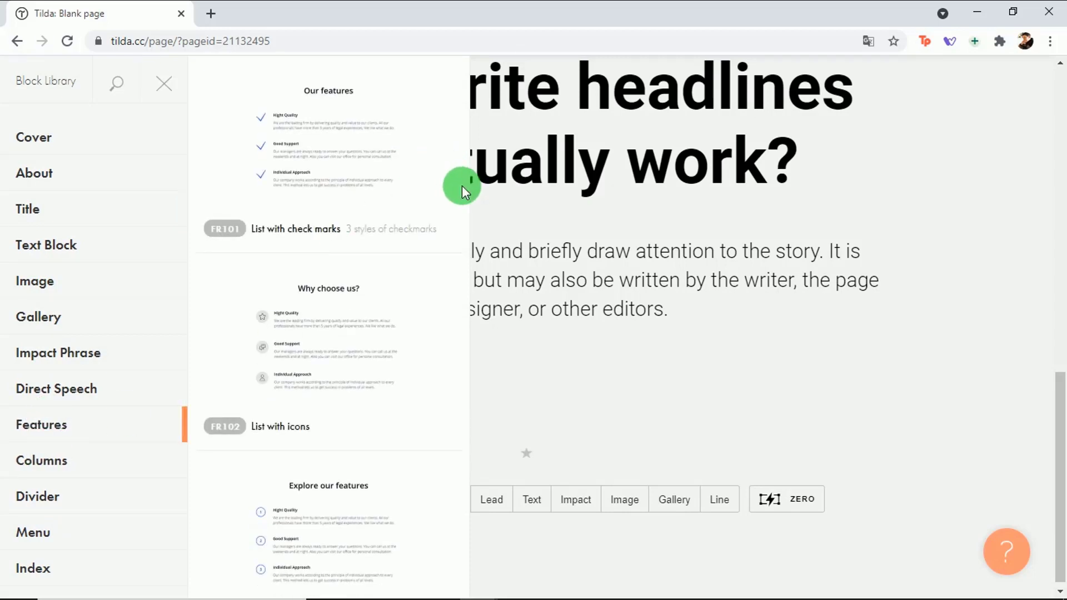
{"action": "scroll", "coordinate": [462, 186], "scroll_direction": "down", "scroll_amount": 15}
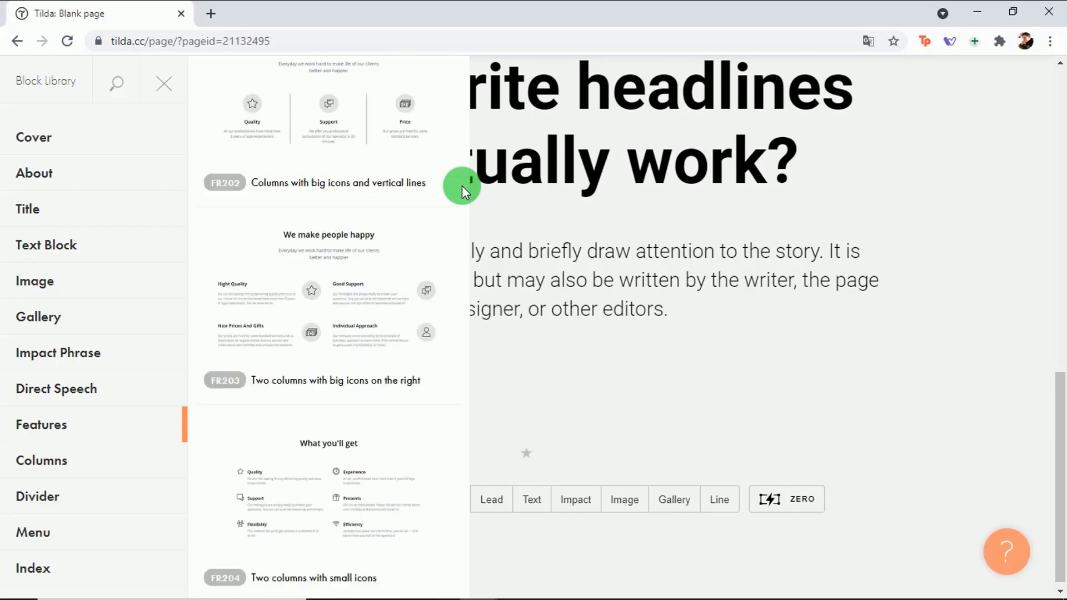
{"action": "scroll", "coordinate": [462, 186], "scroll_direction": "down", "scroll_amount": 4}
{"action": "scroll", "coordinate": [462, 186], "scroll_direction": "up", "scroll_amount": 3}
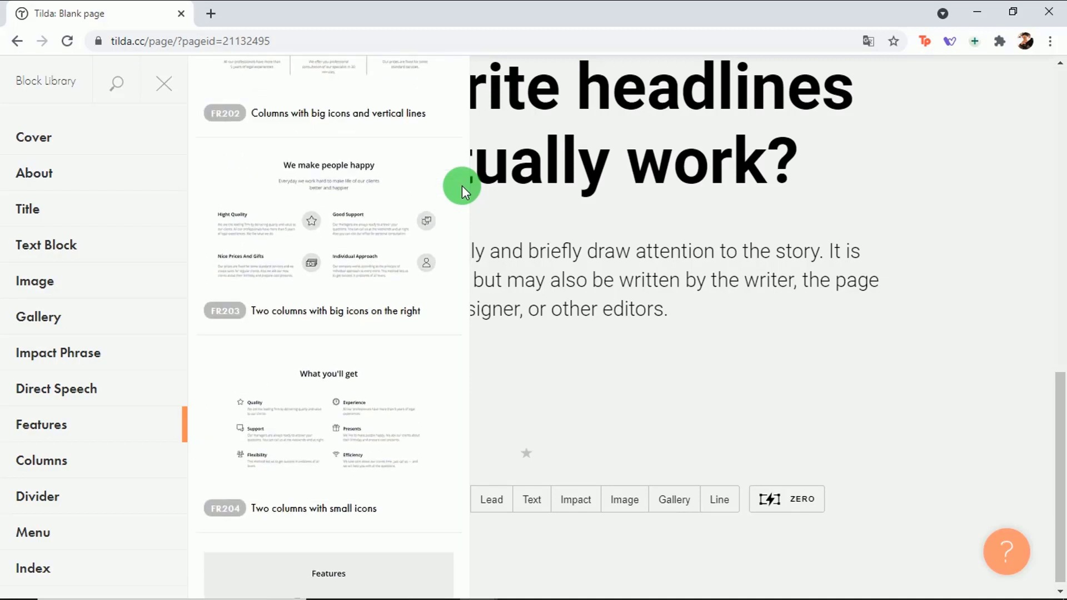
{"action": "scroll", "coordinate": [462, 186], "scroll_direction": "up", "scroll_amount": 1}
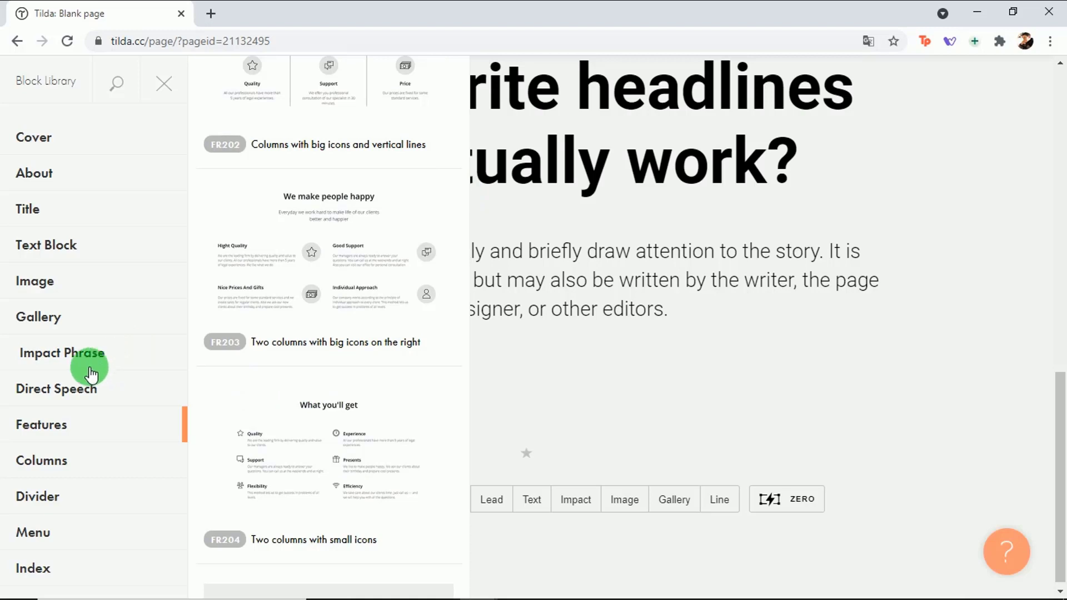
{"action": "scroll", "coordinate": [89, 367], "scroll_direction": "down", "scroll_amount": 5}
{"action": "scroll", "coordinate": [78, 410], "scroll_direction": "up", "scroll_amount": 1}
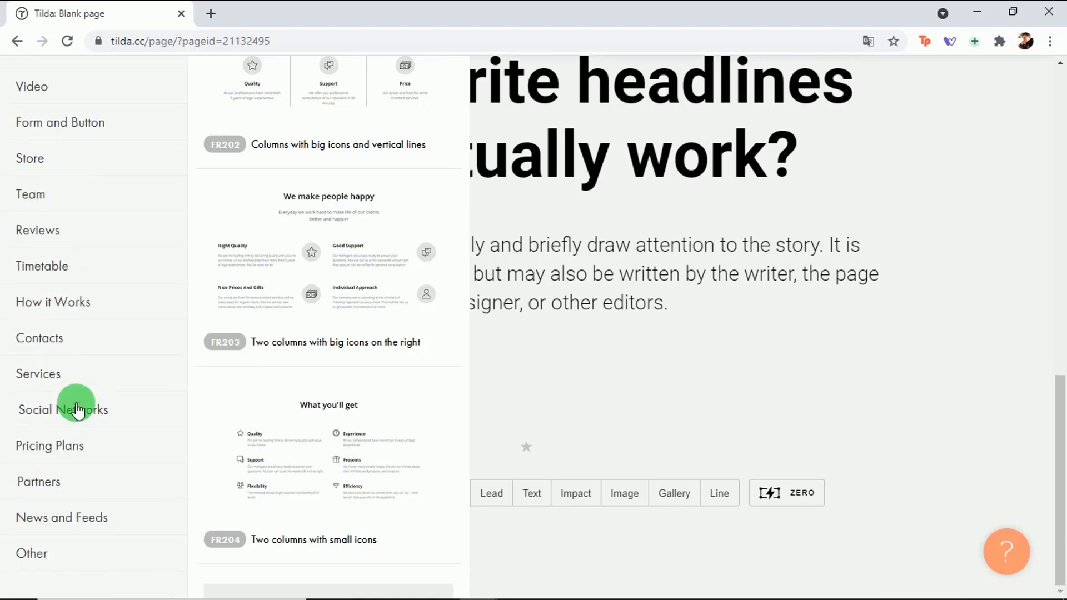
{"action": "scroll", "coordinate": [77, 410], "scroll_direction": "down", "scroll_amount": 1}
{"action": "scroll", "coordinate": [78, 410], "scroll_direction": "down", "scroll_amount": 1}
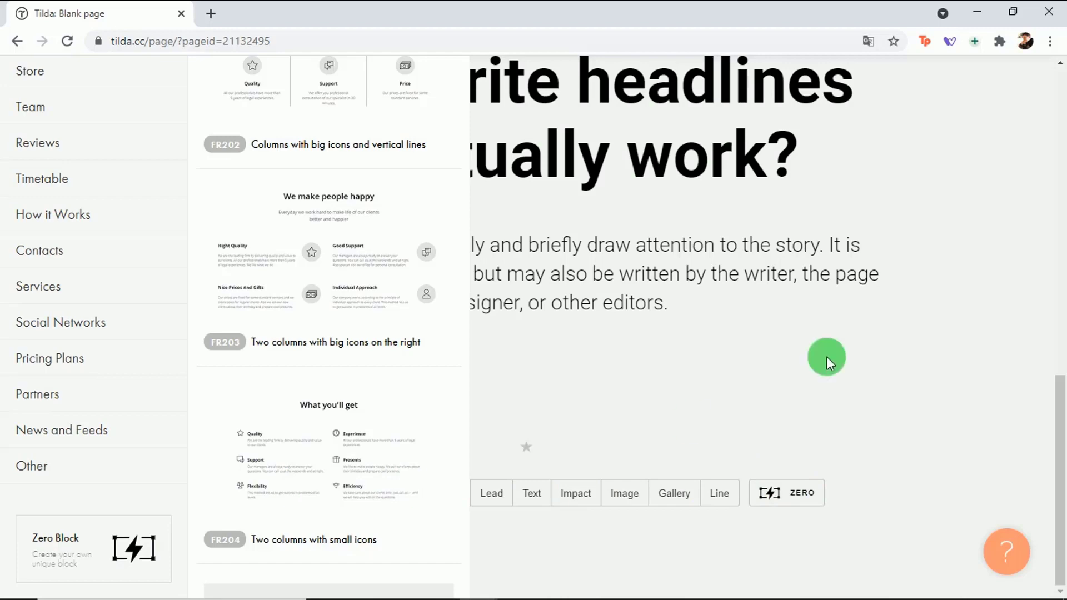
{"action": "left_click", "coordinate": [828, 362]}
{"action": "left_click_drag", "start_coordinate": [1057, 451], "coordinate": [1026, 365]}
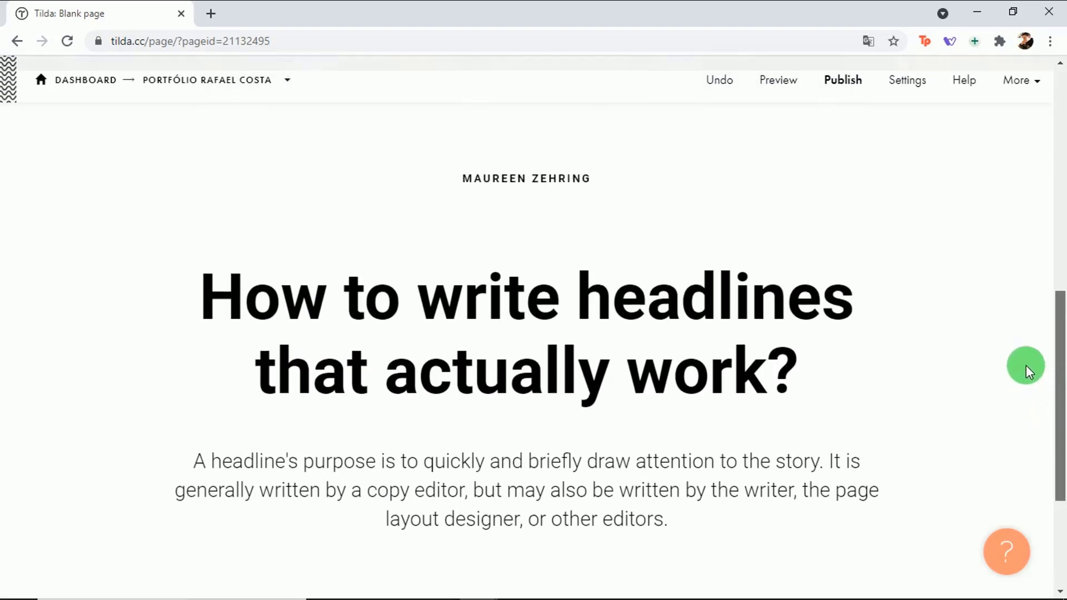
{"action": "scroll", "coordinate": [1026, 365], "scroll_direction": "up", "scroll_amount": 8}
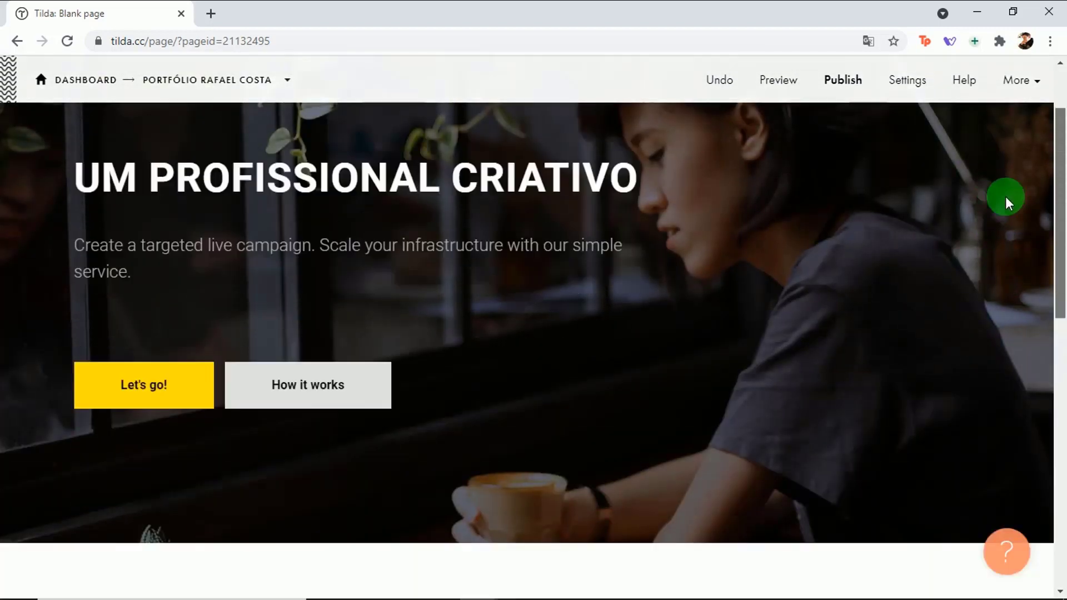
{"action": "scroll", "coordinate": [1001, 206], "scroll_direction": "down", "scroll_amount": 1}
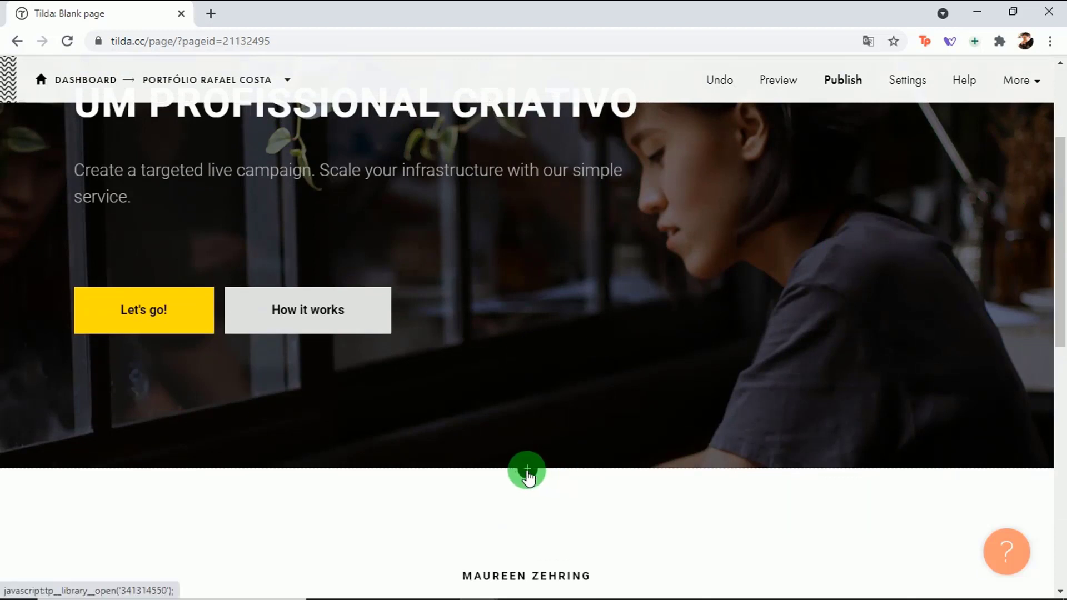
Step: Insert a Zero Block below the cover and open it in the Block Editor
{"action": "left_click", "coordinate": [527, 472]}
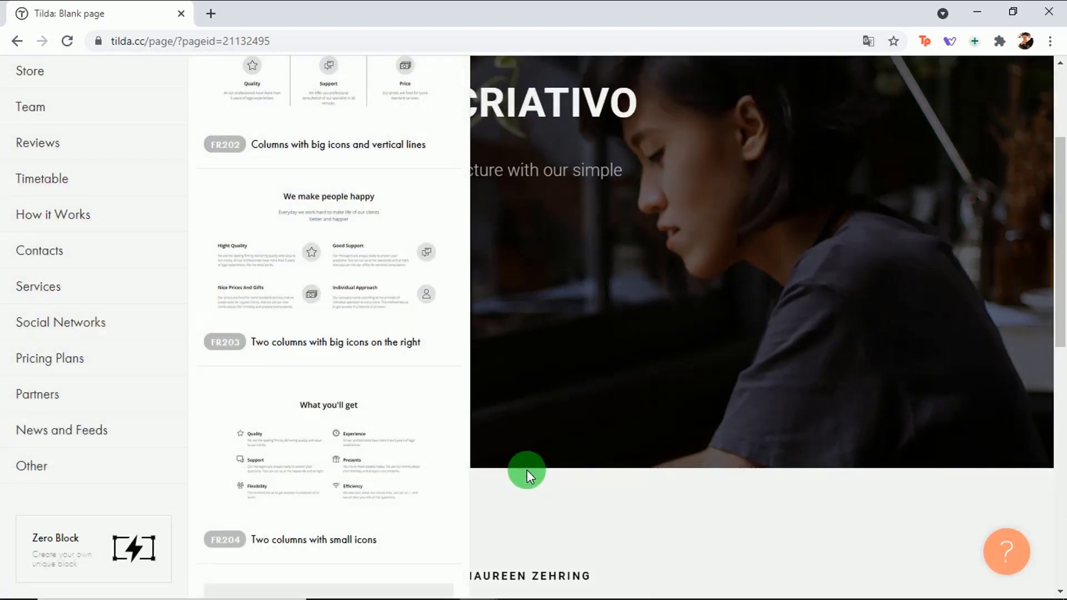
{"action": "left_click", "coordinate": [73, 548]}
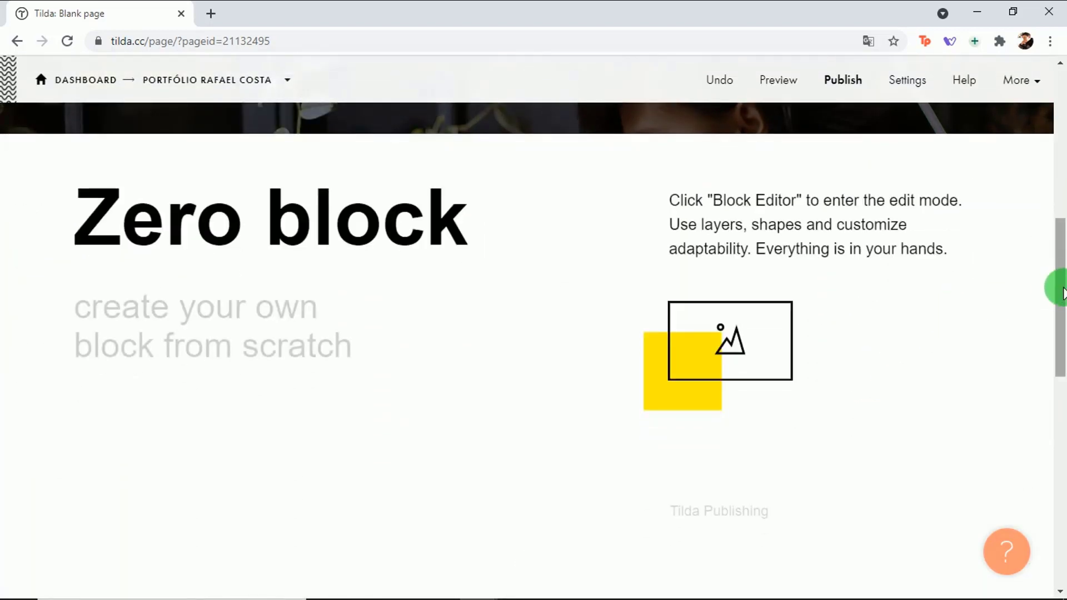
{"action": "left_click_drag", "start_coordinate": [1063, 294], "coordinate": [1056, 298]}
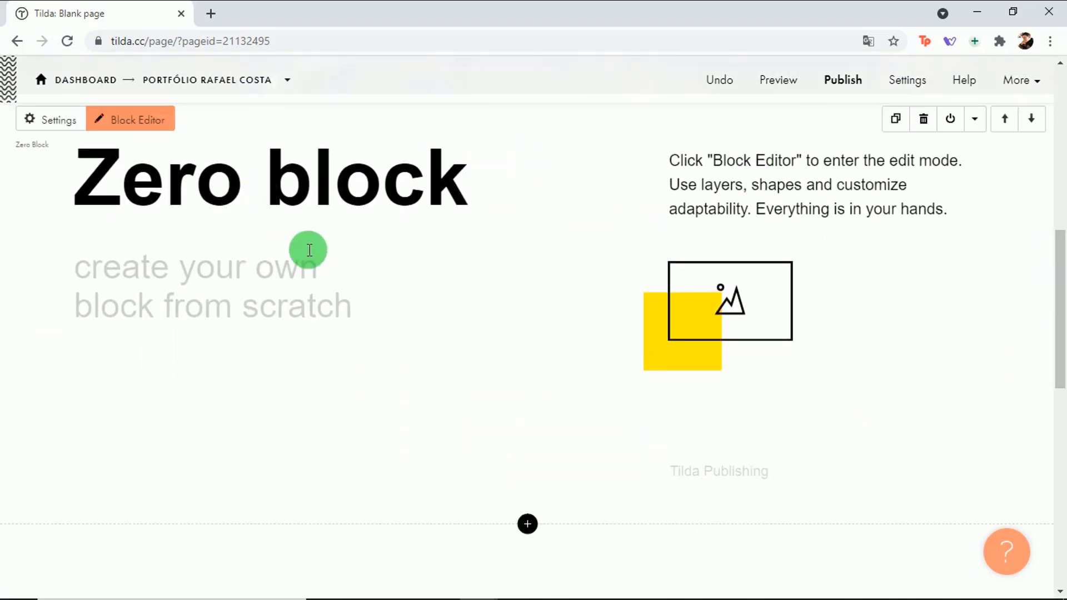
{"action": "scroll", "coordinate": [1051, 332], "scroll_direction": "up", "scroll_amount": 1}
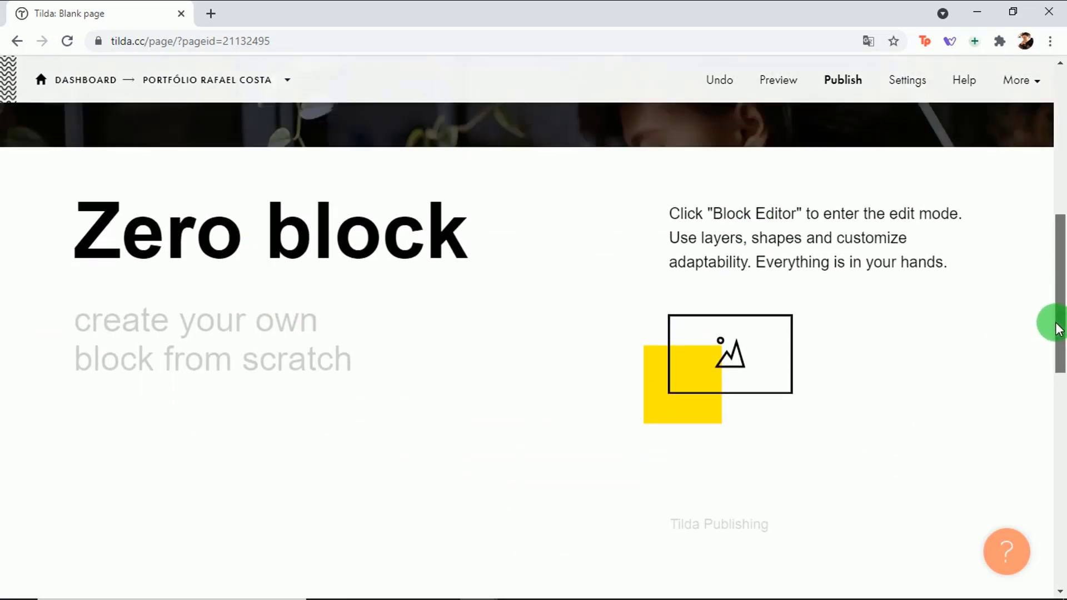
{"action": "left_click_drag", "start_coordinate": [1059, 329], "coordinate": [1056, 331]}
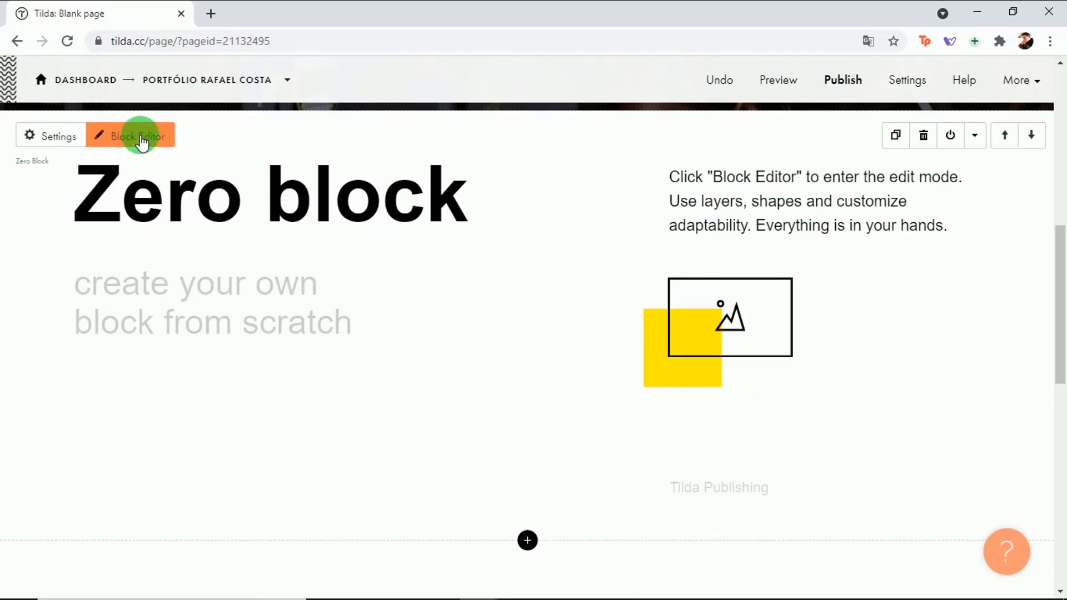
{"action": "left_click", "coordinate": [155, 146]}
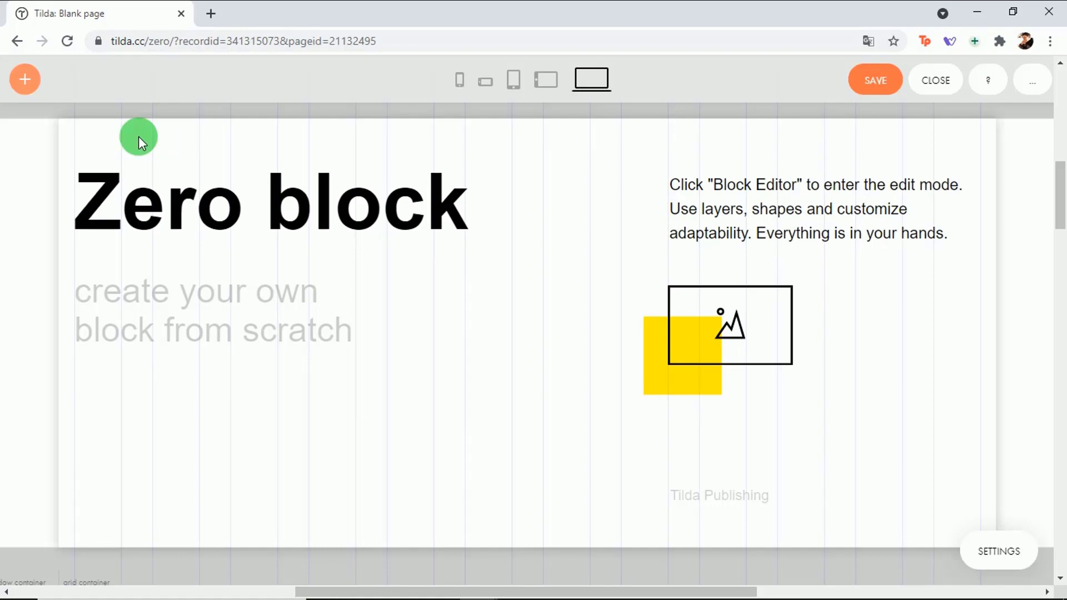
{"action": "left_click_drag", "start_coordinate": [1058, 202], "coordinate": [1062, 206]}
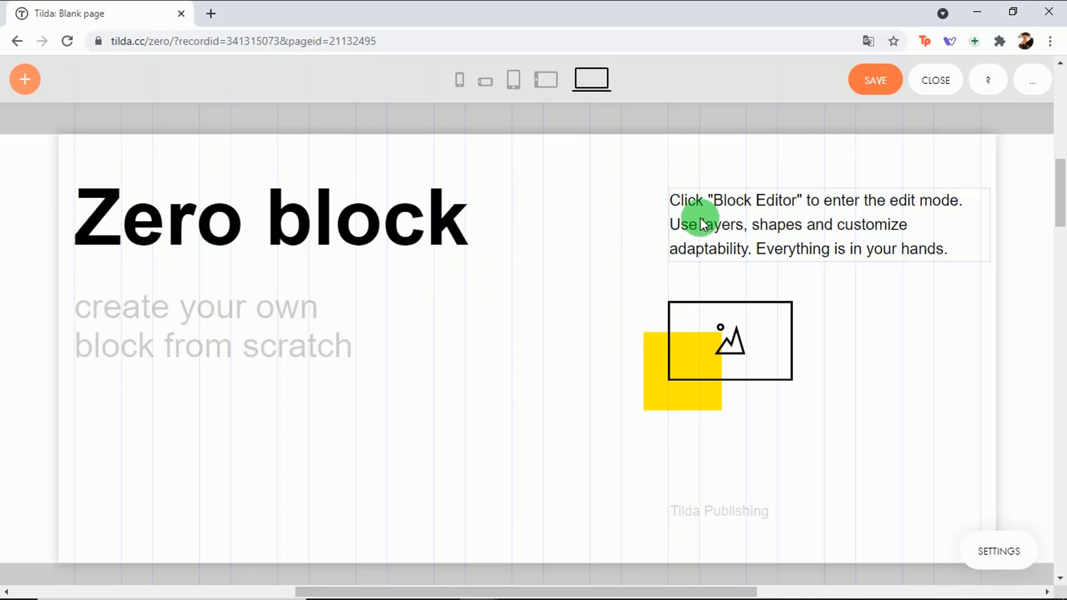
{"action": "left_click", "coordinate": [392, 225]}
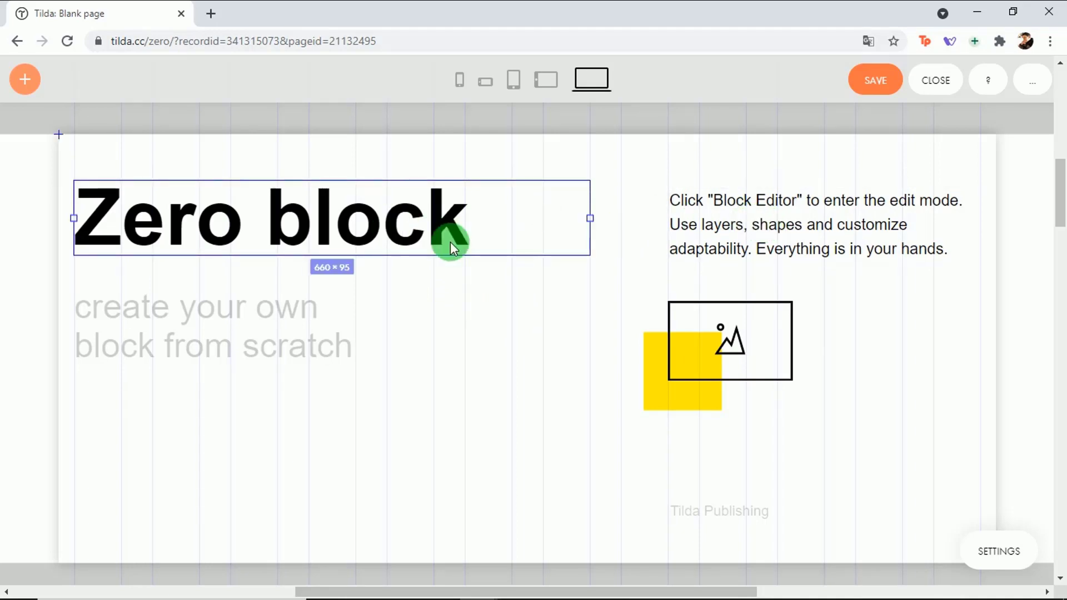
Step: Bring up Artboard Settings, showing 550 px grid height and #ffffff background colour
{"action": "left_click", "coordinate": [1023, 556]}
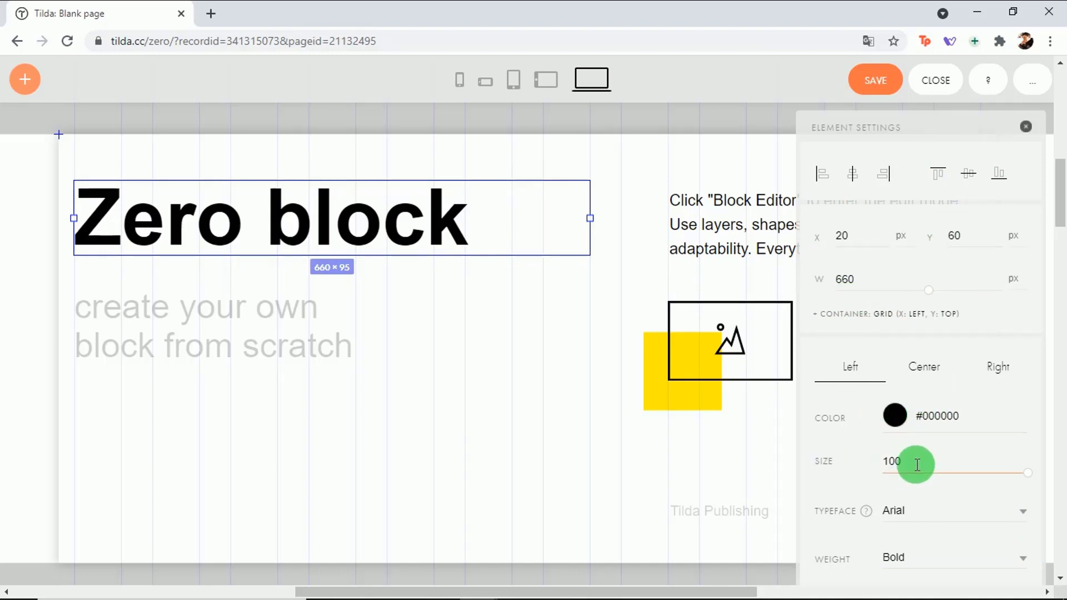
{"action": "left_click", "coordinate": [516, 522]}
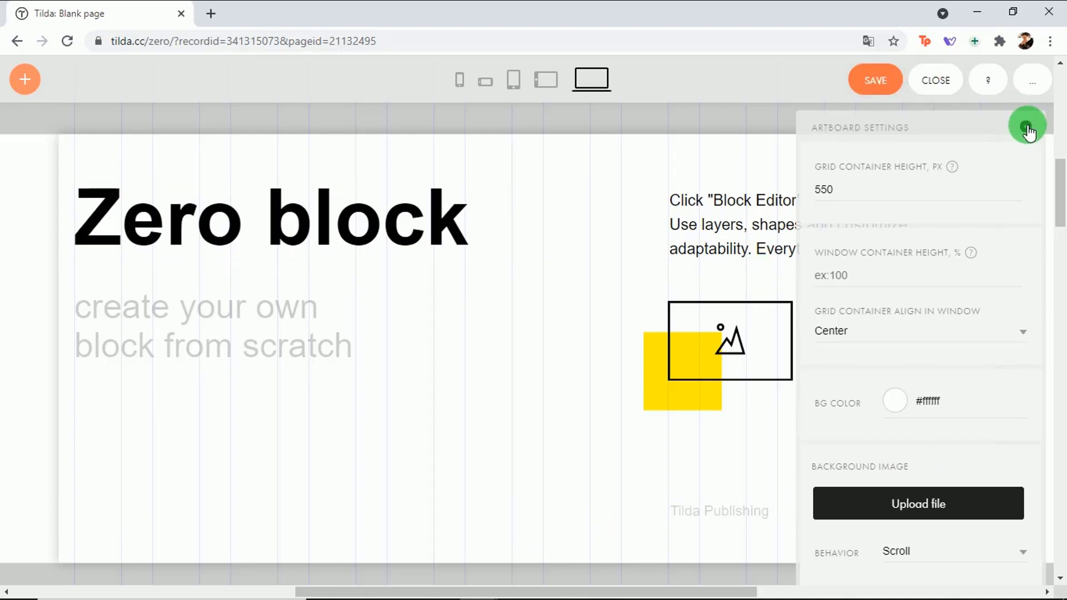
{"action": "left_click", "coordinate": [1028, 128]}
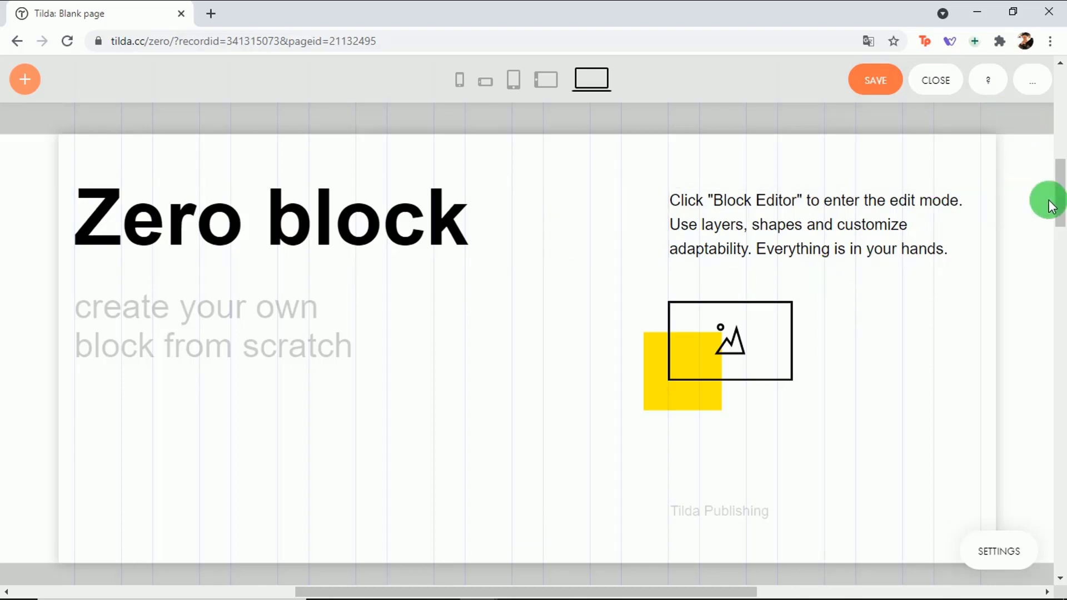
{"action": "scroll", "coordinate": [1060, 201], "scroll_direction": "up", "scroll_amount": 1}
{"action": "scroll", "coordinate": [1061, 205], "scroll_direction": "down", "scroll_amount": 1}
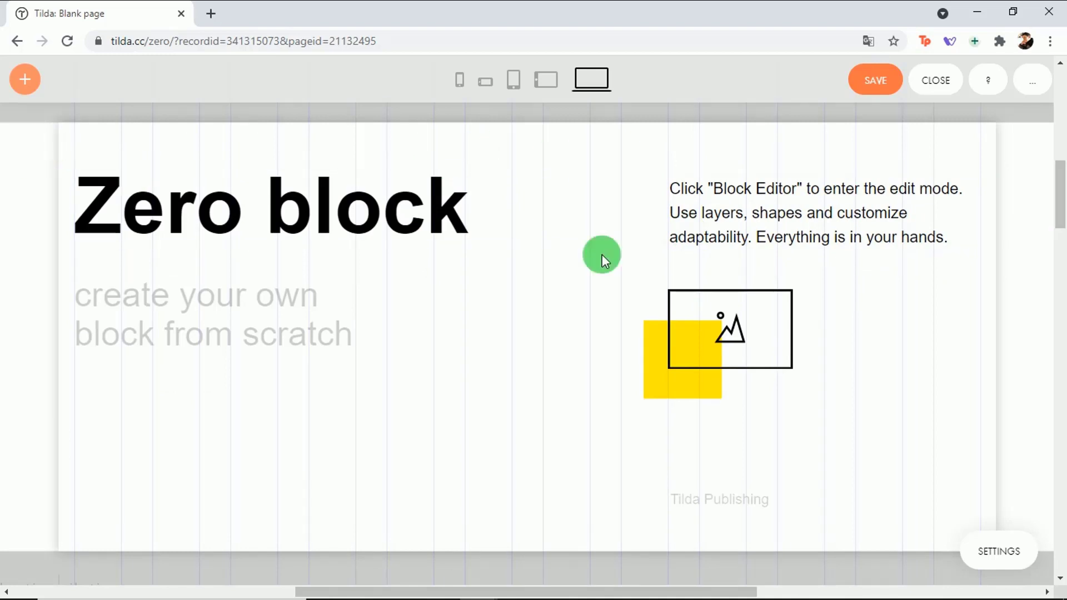
{"action": "left_click", "coordinate": [1005, 547]}
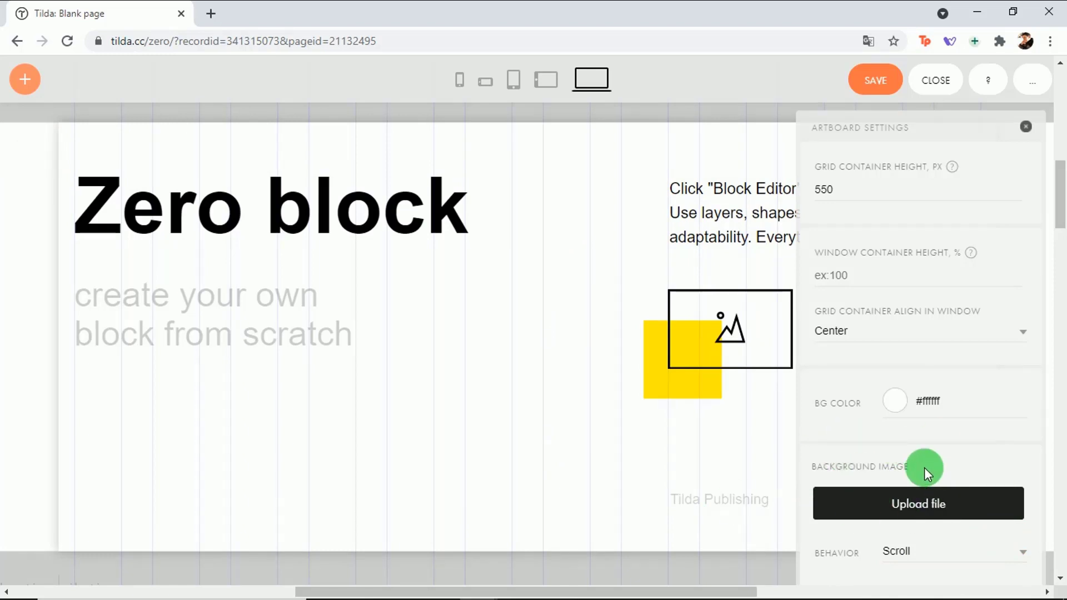
Step: Upload HERO_02.png from File Explorer as the artboard's background image
{"action": "left_click", "coordinate": [979, 504]}
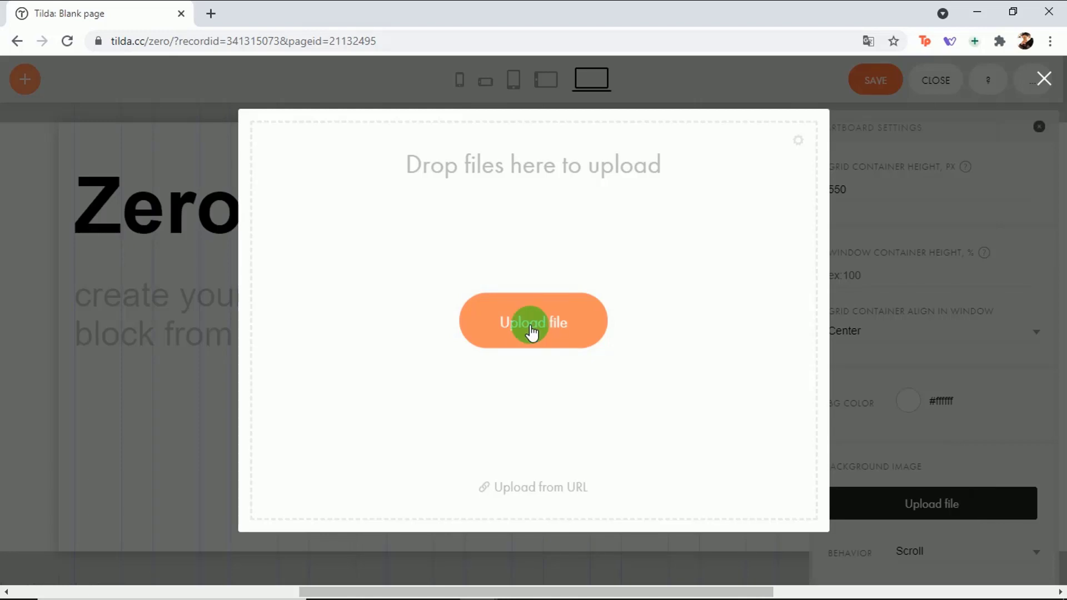
{"action": "key", "text": "alt+Tab"}
{"action": "left_click_drag", "start_coordinate": [742, 392], "coordinate": [677, 286]}
{"action": "key", "text": "alt+Tab"}
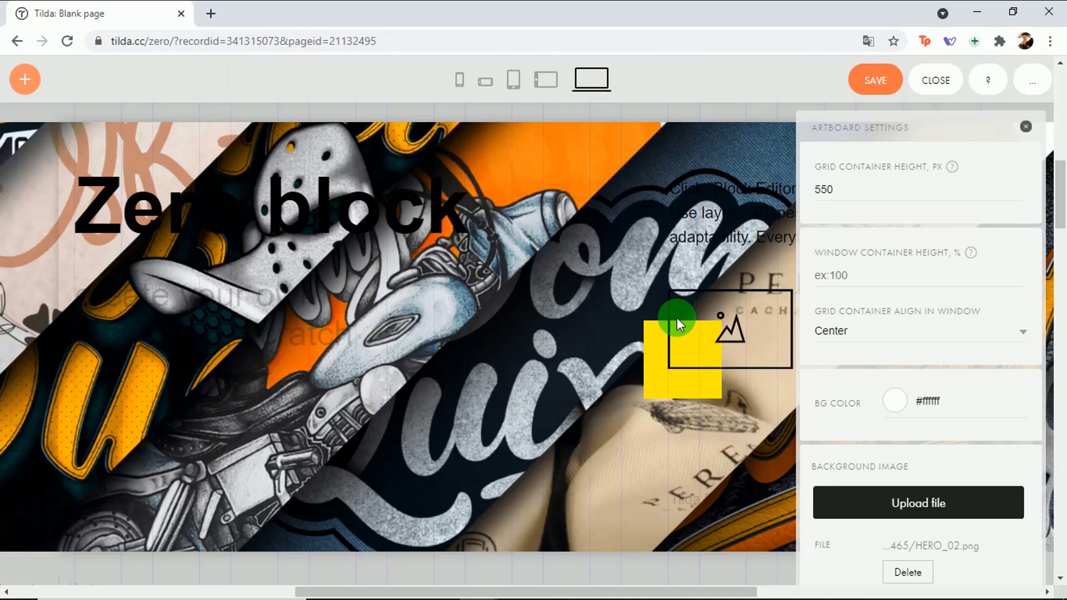
{"action": "scroll", "coordinate": [991, 245], "scroll_direction": "down", "scroll_amount": 5}
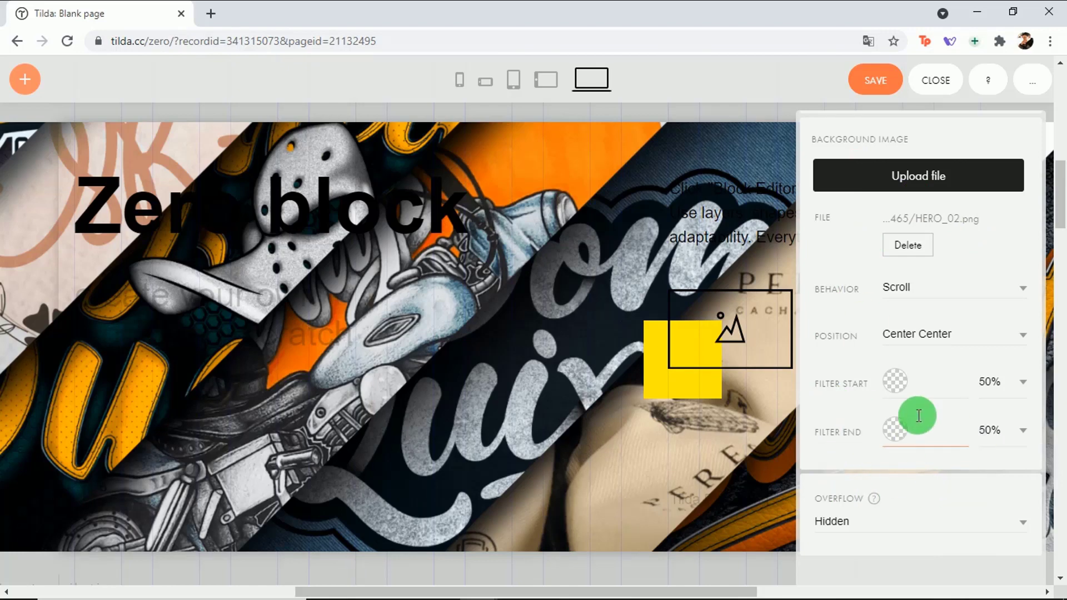
{"action": "scroll", "coordinate": [917, 421], "scroll_direction": "up", "scroll_amount": 2}
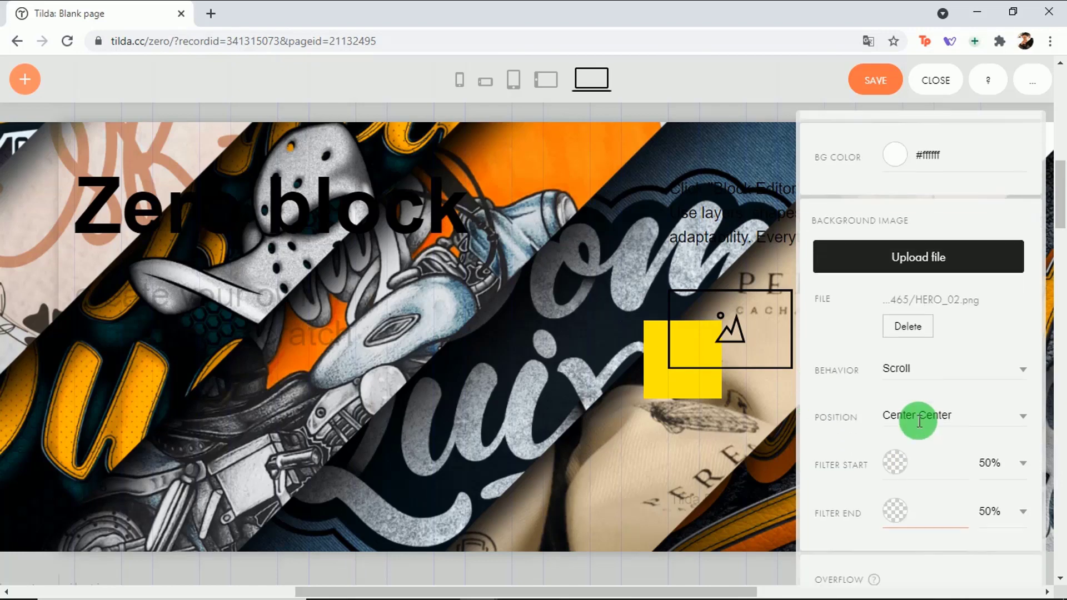
{"action": "scroll", "coordinate": [937, 372], "scroll_direction": "down", "scroll_amount": 3}
{"action": "scroll", "coordinate": [937, 372], "scroll_direction": "up", "scroll_amount": 3}
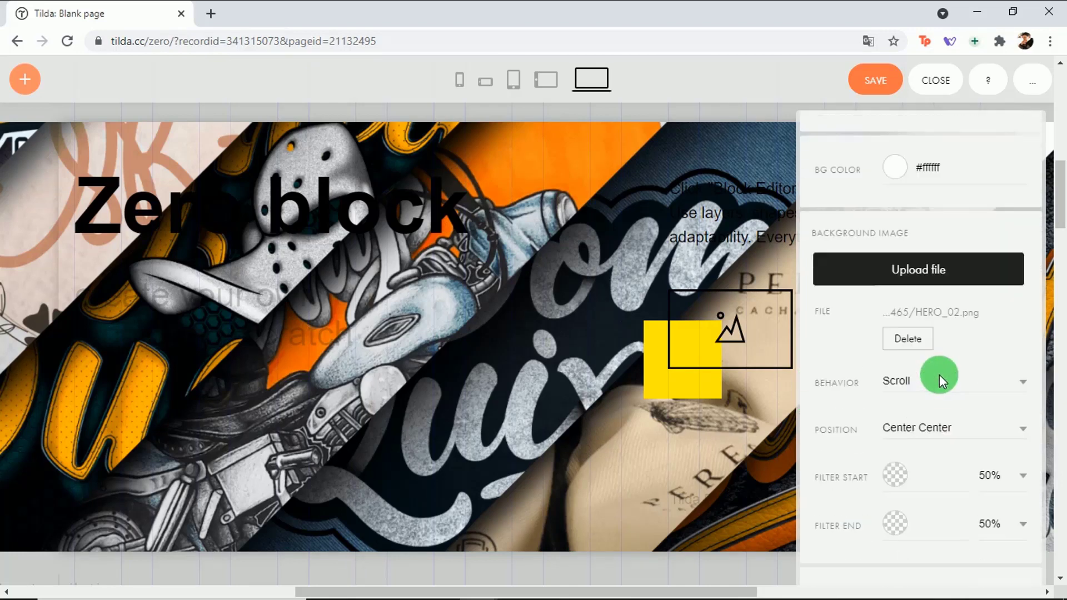
{"action": "scroll", "coordinate": [940, 375], "scroll_direction": "down", "scroll_amount": 3}
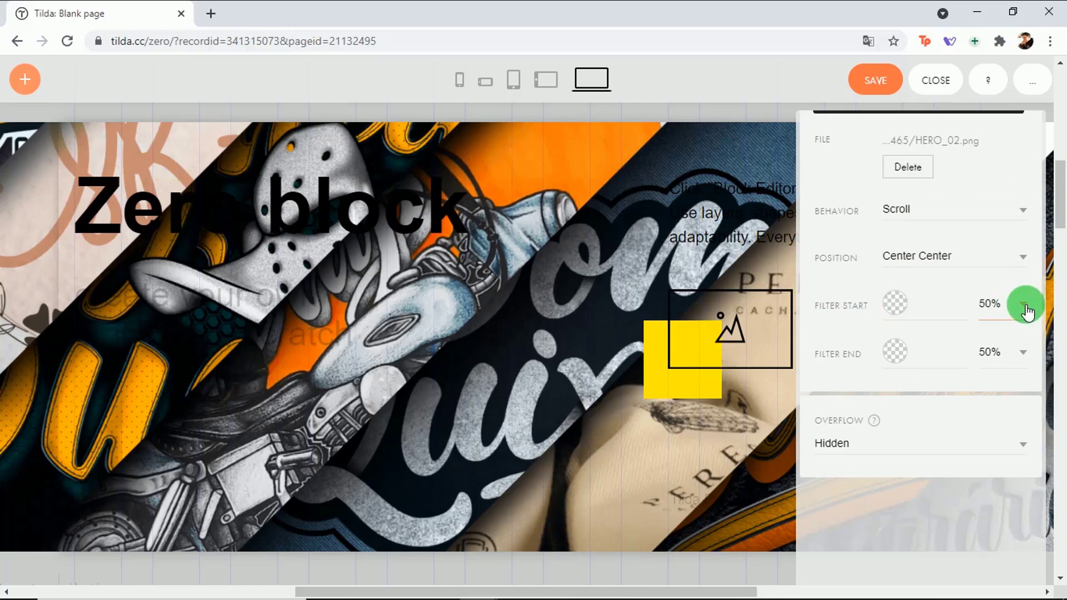
Step: Set the background filter to run from dark navy #284480 to light blue #7aa4ff
{"action": "left_click", "coordinate": [898, 301]}
{"action": "mouse_move", "coordinate": [977, 381]}
{"action": "left_mouse_down"}
{"action": "mouse_move", "coordinate": [955, 395]}
{"action": "mouse_move", "coordinate": [956, 381]}
{"action": "mouse_move", "coordinate": [966, 379]}
{"action": "mouse_move", "coordinate": [953, 389]}
{"action": "mouse_move", "coordinate": [956, 407]}
{"action": "mouse_move", "coordinate": [995, 424]}
{"action": "mouse_move", "coordinate": [1002, 440]}
{"action": "left_mouse_up"}
{"action": "left_click", "coordinate": [836, 337]}
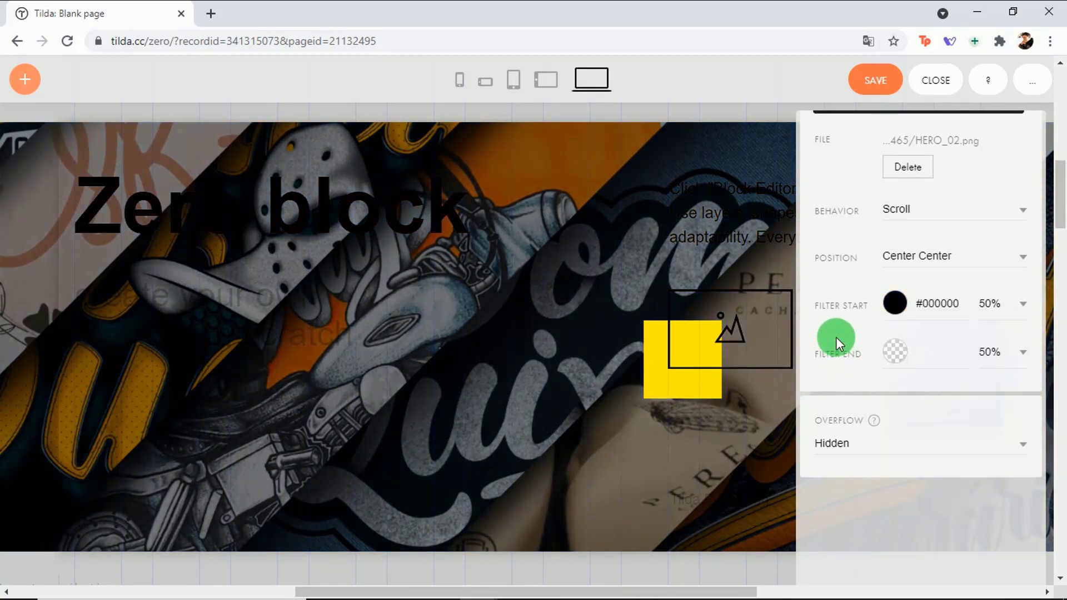
{"action": "left_click", "coordinate": [896, 351]}
{"action": "left_click", "coordinate": [1010, 415]}
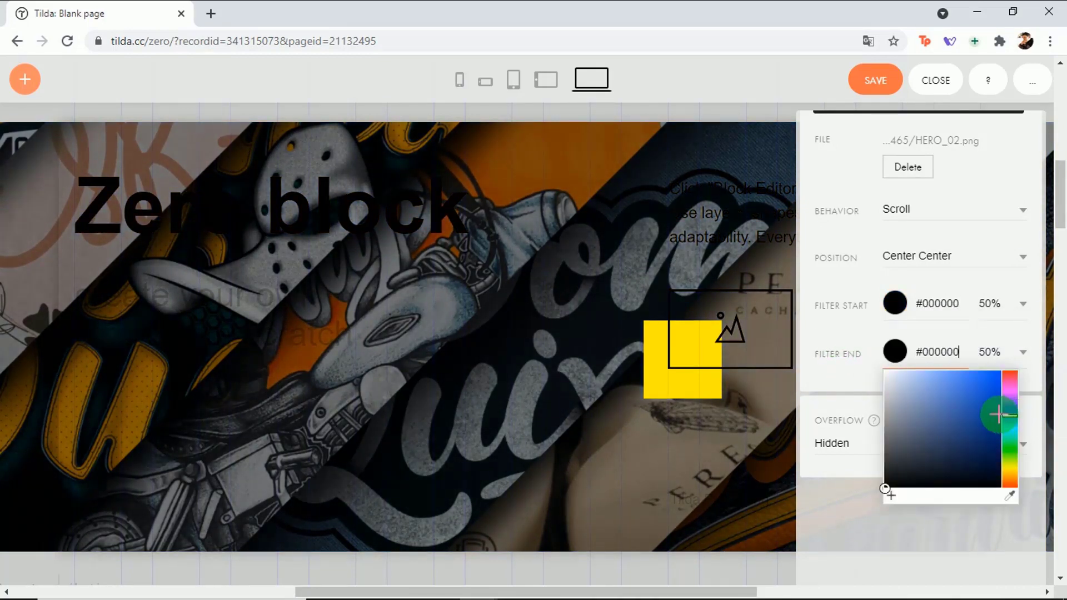
{"action": "mouse_move", "coordinate": [958, 384]}
{"action": "left_mouse_down"}
{"action": "mouse_move", "coordinate": [934, 365]}
{"action": "mouse_move", "coordinate": [995, 383]}
{"action": "left_mouse_up"}
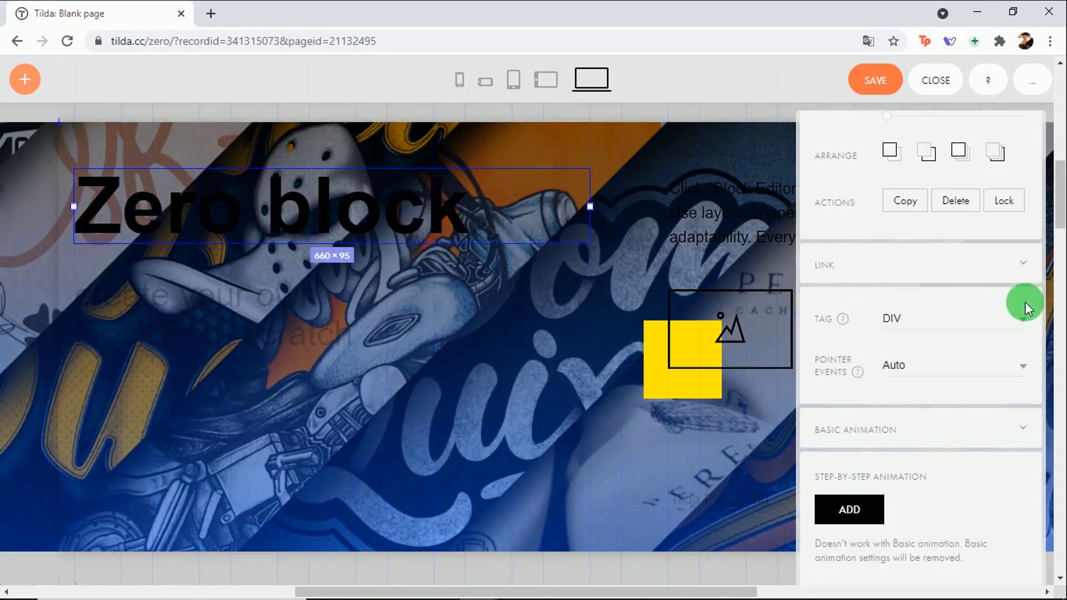
{"action": "scroll", "coordinate": [1025, 302], "scroll_direction": "up", "scroll_amount": 3}
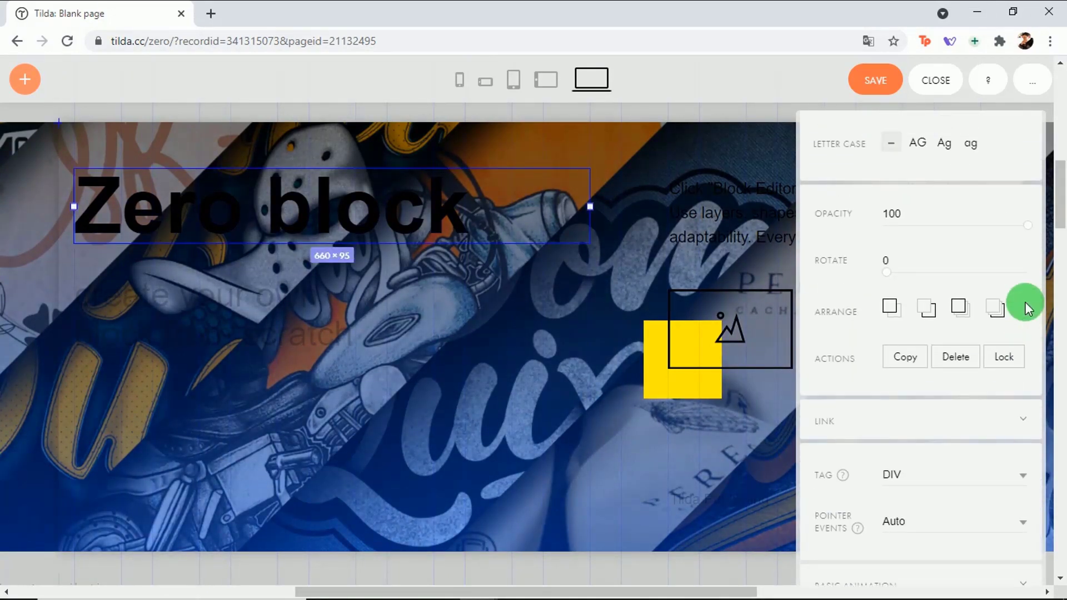
{"action": "scroll", "coordinate": [1025, 302], "scroll_direction": "down", "scroll_amount": 3}
{"action": "scroll", "coordinate": [1025, 301], "scroll_direction": "up", "scroll_amount": 3}
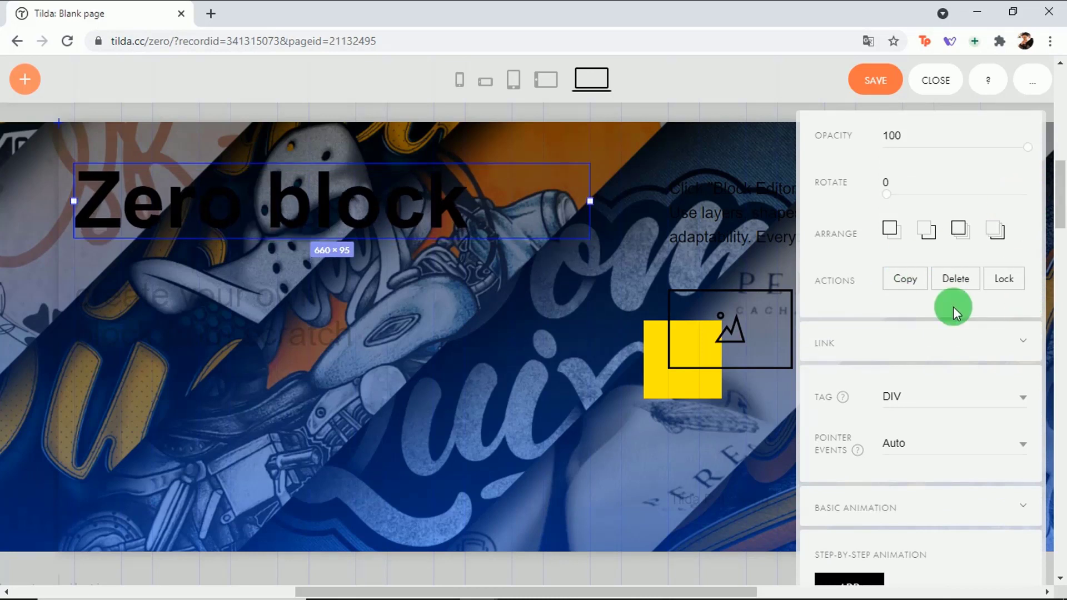
Step: Make the heading white and replace 'Zero block' with PORTFÓLIO
{"action": "scroll", "coordinate": [957, 285], "scroll_direction": "up", "scroll_amount": 5}
{"action": "left_click", "coordinate": [896, 375]}
{"action": "left_click_drag", "start_coordinate": [889, 391], "coordinate": [874, 389]}
{"action": "double_click", "coordinate": [456, 214]}
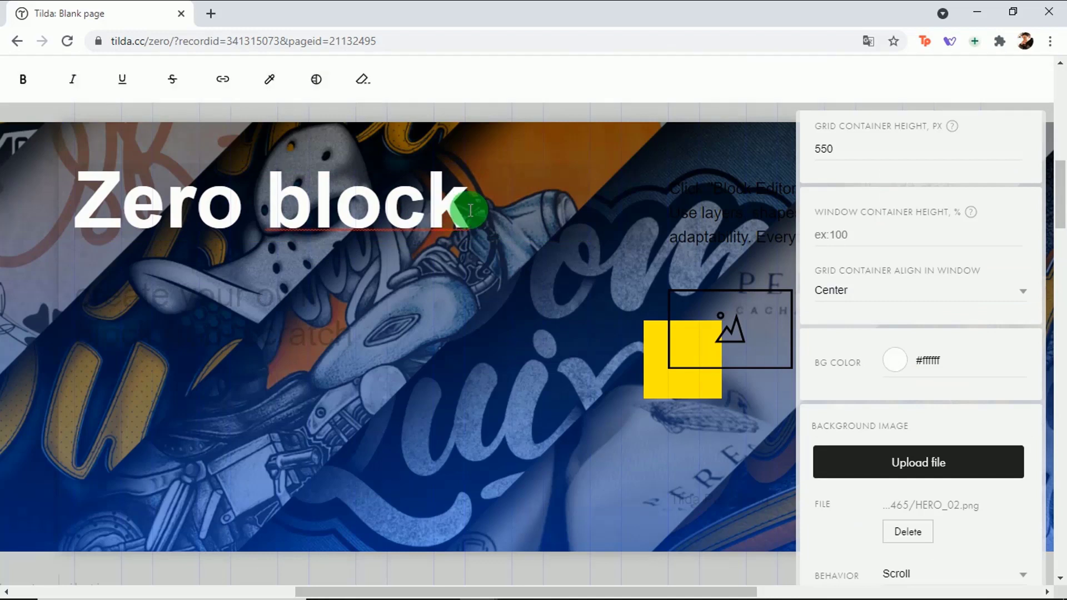
{"action": "left_click_drag", "start_coordinate": [456, 214], "coordinate": [71, 190]}
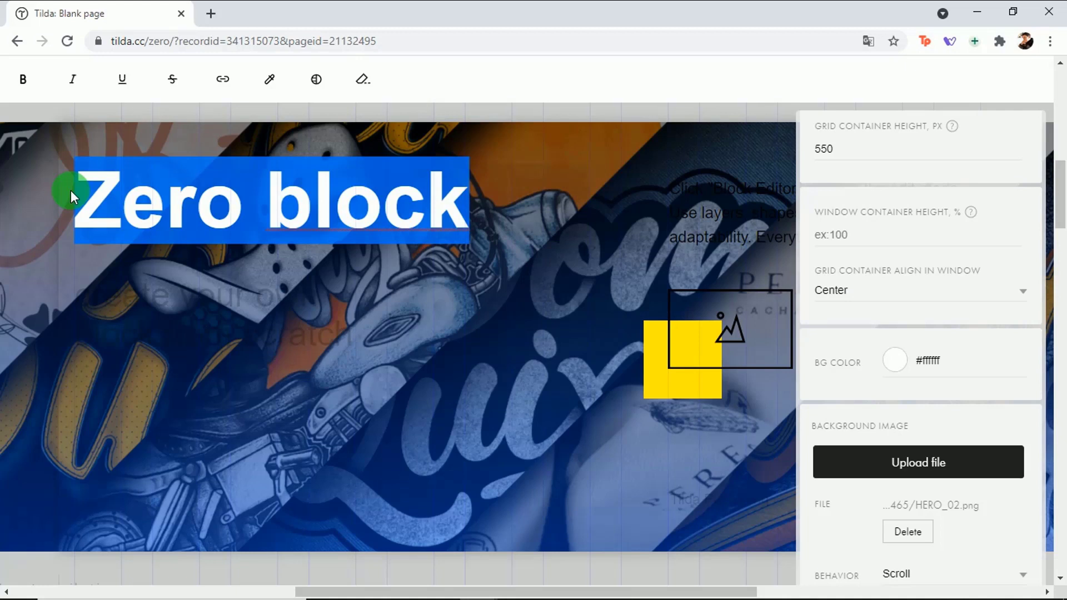
{"action": "type", "text": "PORT"}
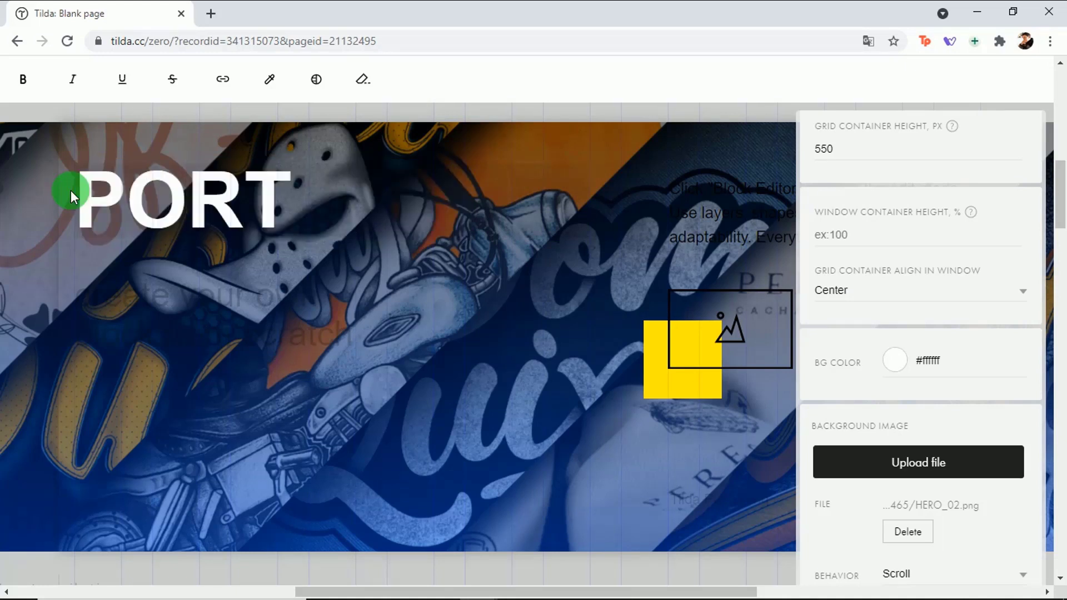
{"action": "type", "text": "FÓLIO"}
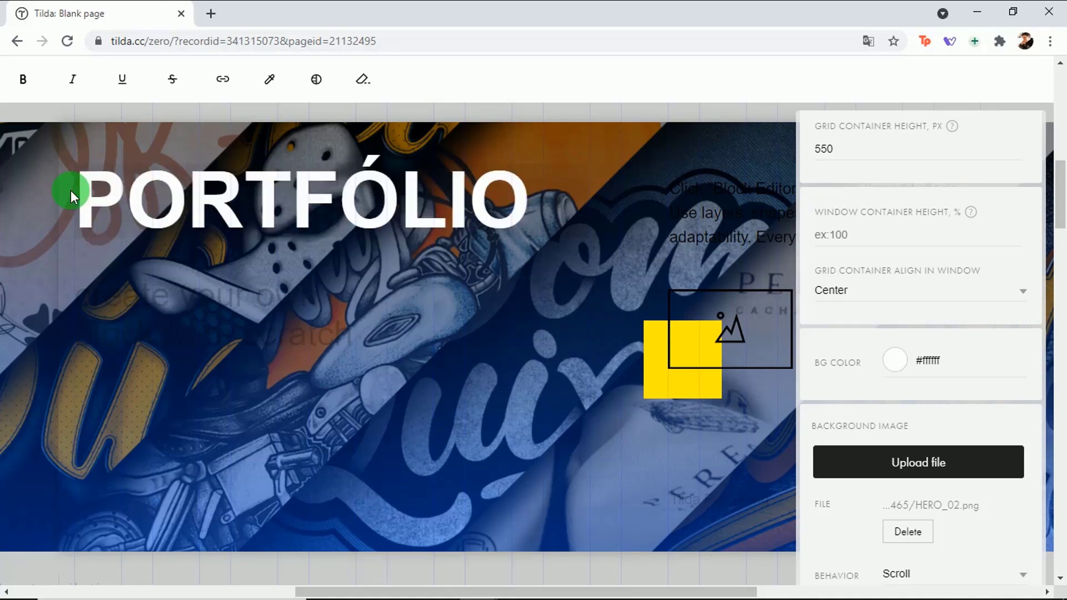
{"action": "left_click", "coordinate": [203, 302]}
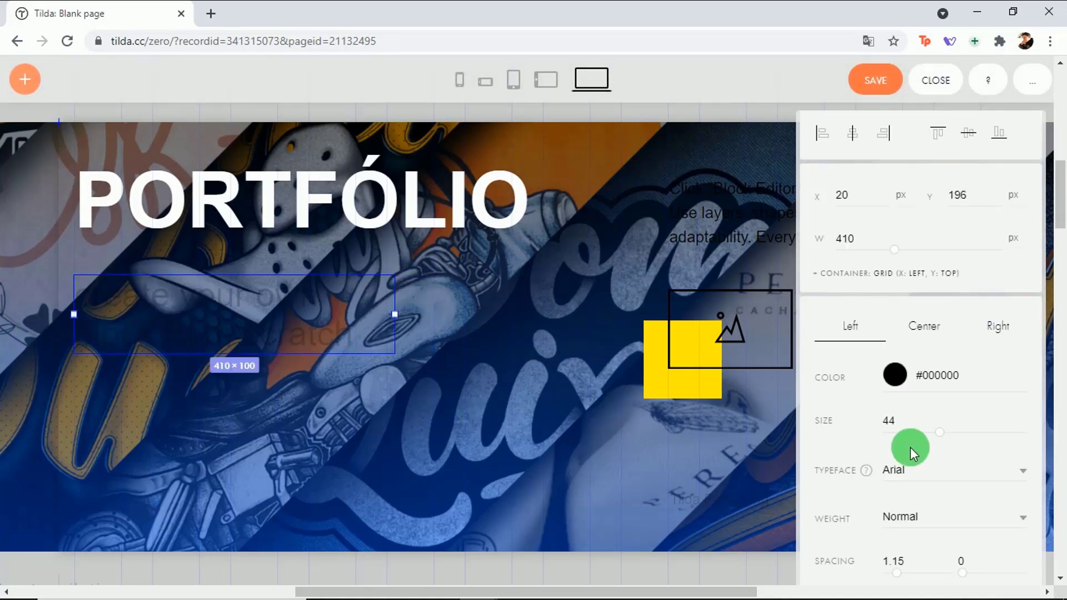
Step: Set the subtitle colour to #ffffff and its opacity to 100
{"action": "left_click", "coordinate": [895, 375]}
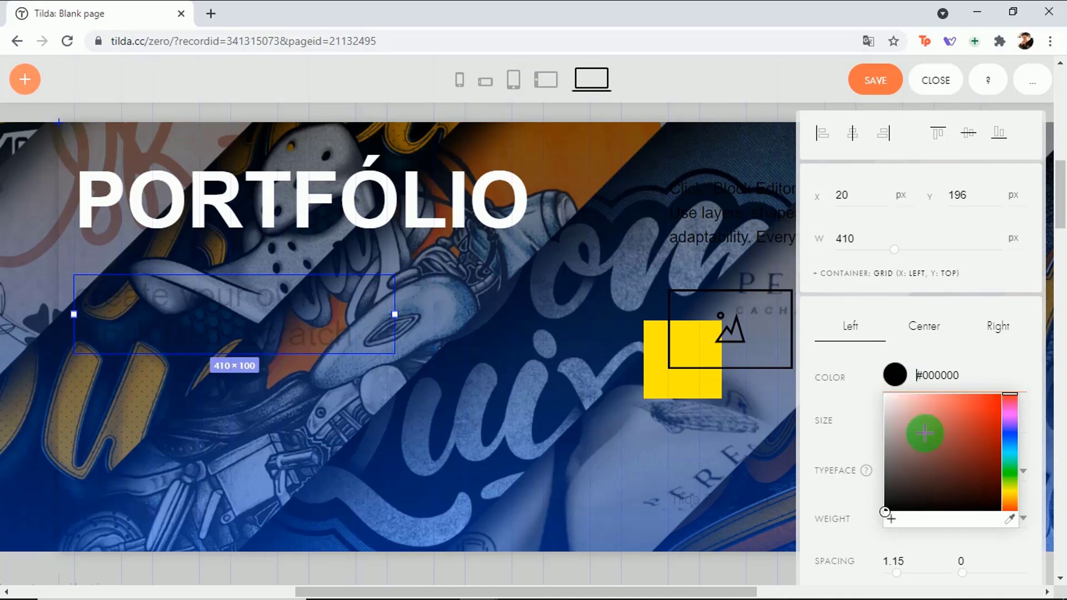
{"action": "type", "text": "ffffff"}
{"action": "left_click", "coordinate": [878, 383]}
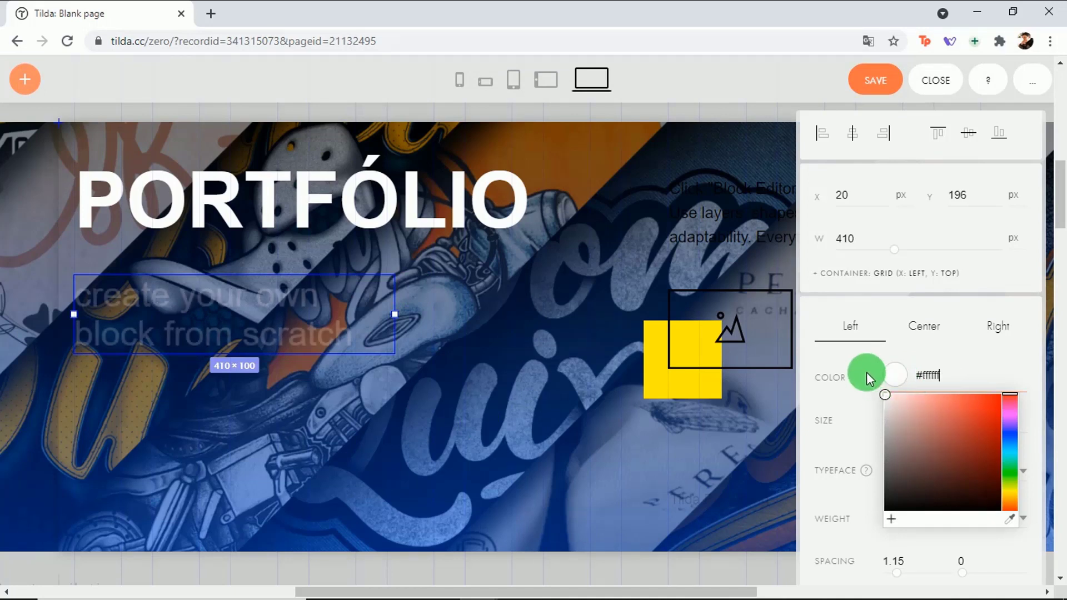
{"action": "left_click", "coordinate": [253, 324]}
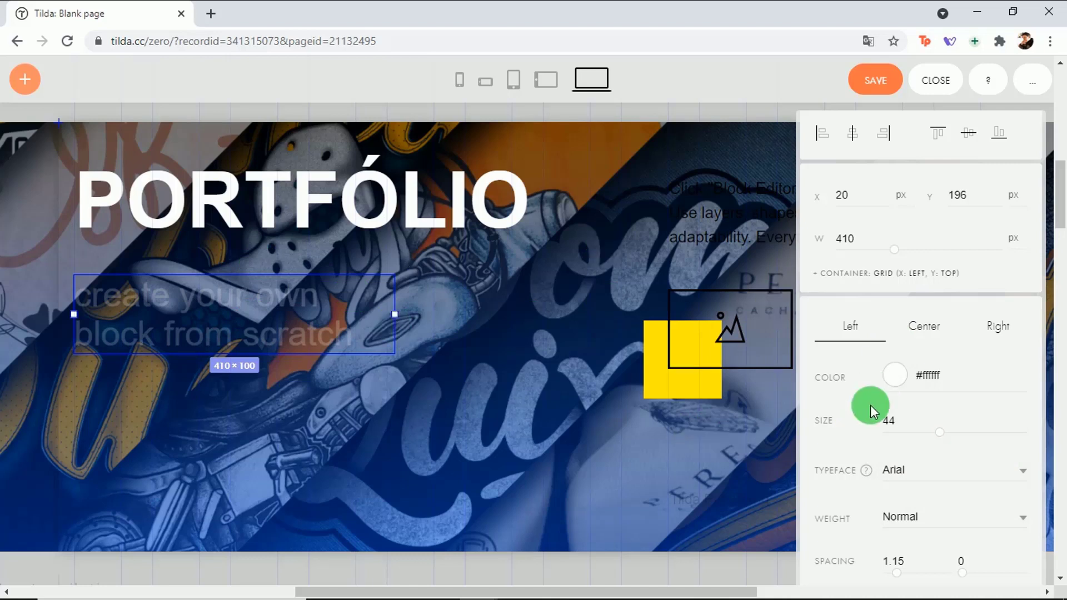
{"action": "left_click", "coordinate": [986, 364]}
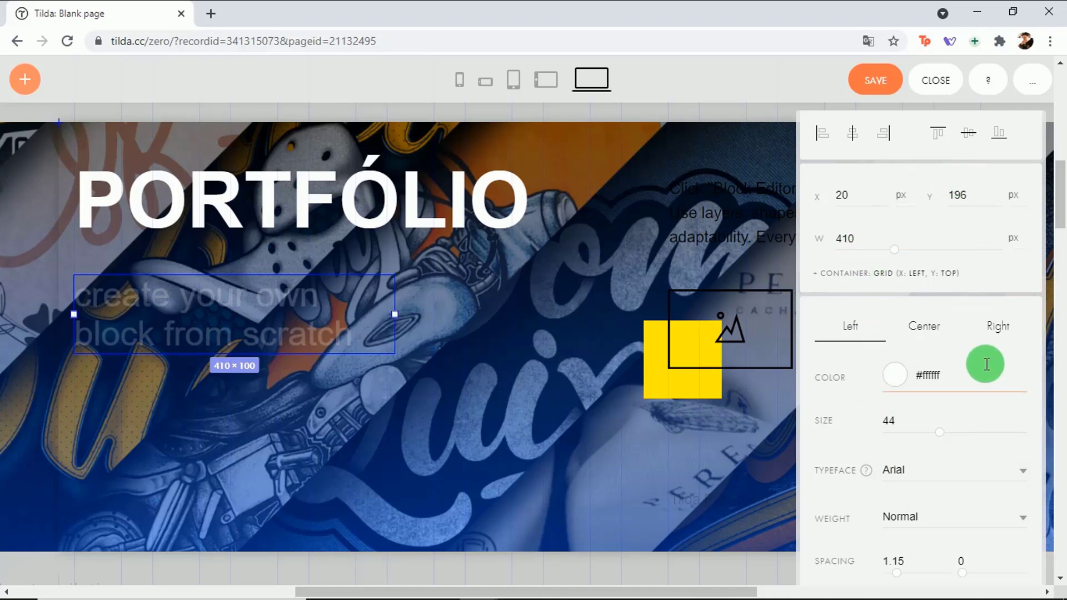
{"action": "scroll", "coordinate": [987, 361], "scroll_direction": "down", "scroll_amount": 10}
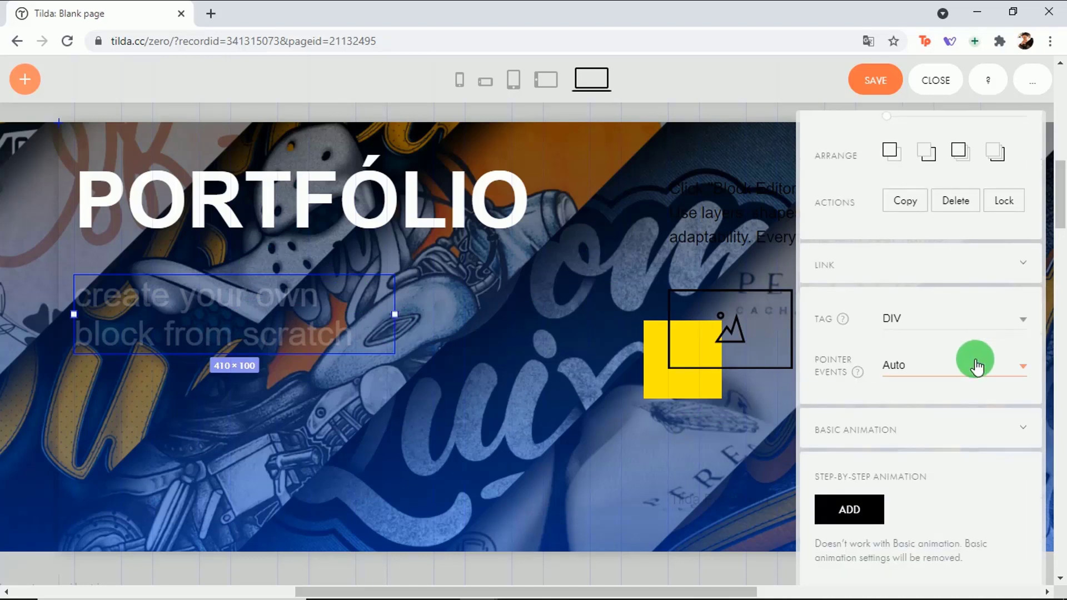
{"action": "scroll", "coordinate": [973, 364], "scroll_direction": "up", "scroll_amount": 3}
{"action": "scroll", "coordinate": [972, 366], "scroll_direction": "down", "scroll_amount": 3}
{"action": "scroll", "coordinate": [974, 371], "scroll_direction": "up", "scroll_amount": 3}
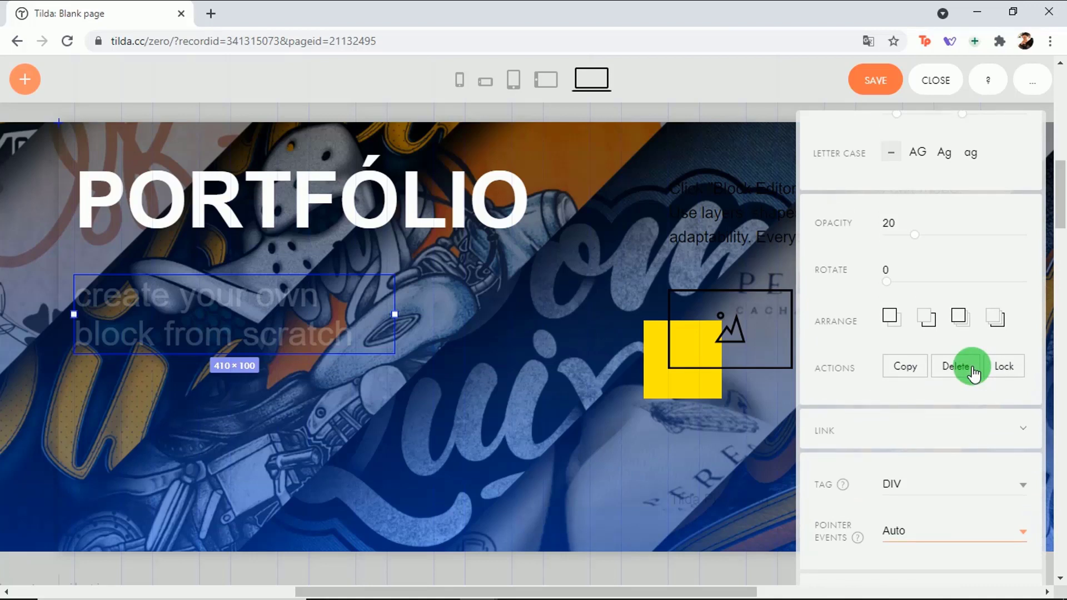
{"action": "left_click_drag", "start_coordinate": [915, 241], "coordinate": [1028, 229]}
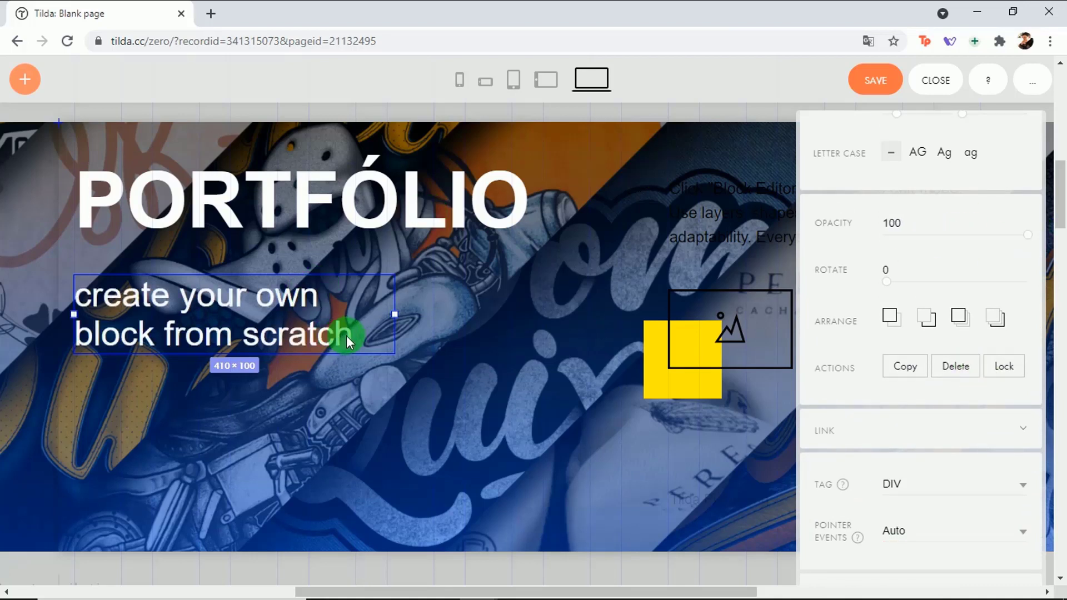
Step: Replace the subtitle placeholder with 'uma amostra dos meus principais projetos...'
{"action": "double_click", "coordinate": [318, 342]}
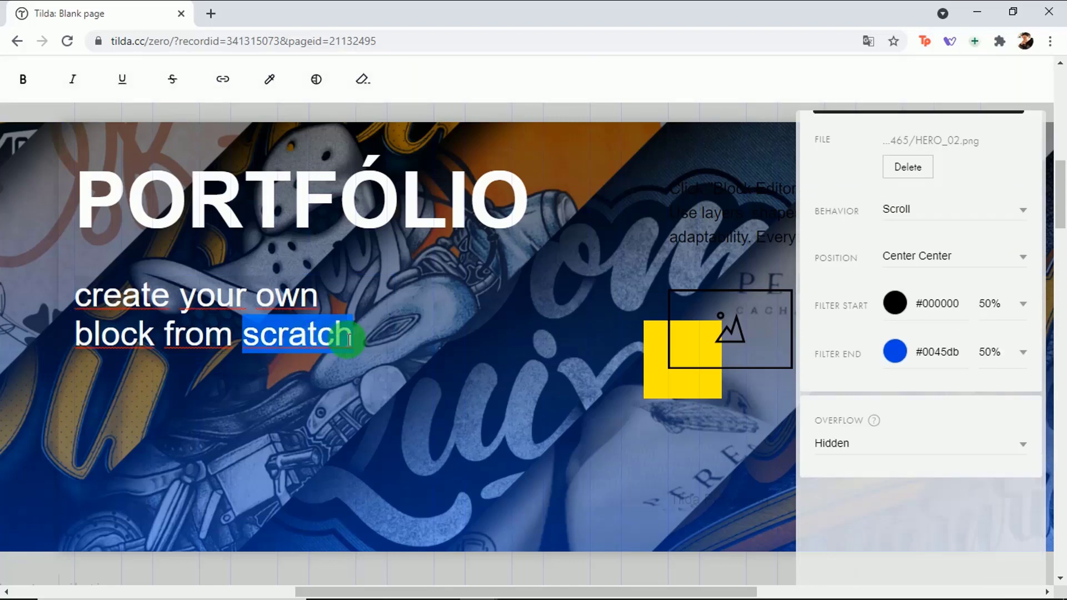
{"action": "left_click_drag", "start_coordinate": [318, 342], "coordinate": [77, 302]}
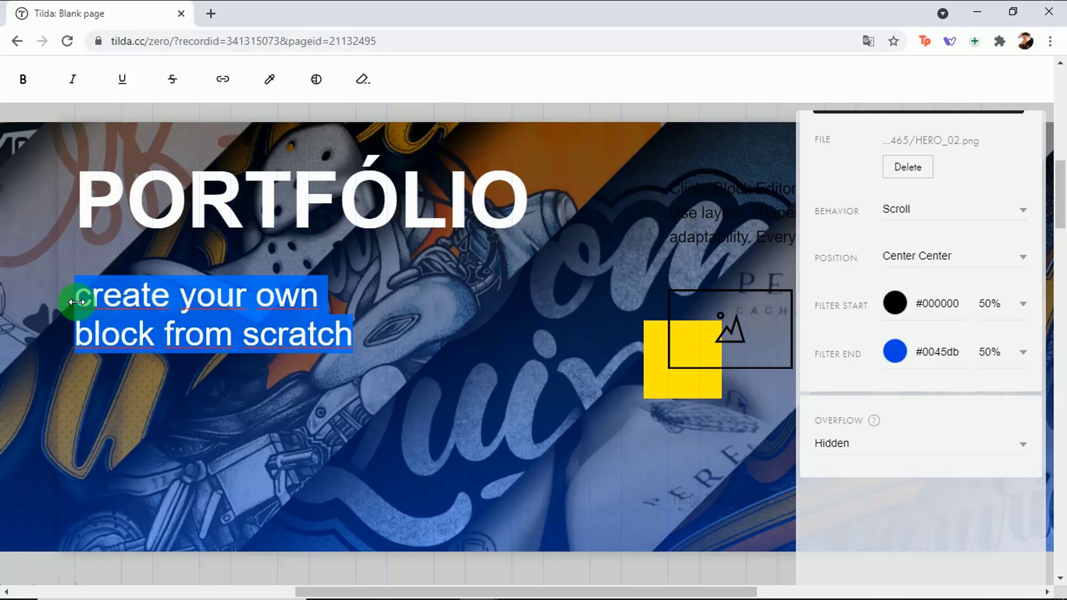
{"action": "type", "text": "uma amostra "}
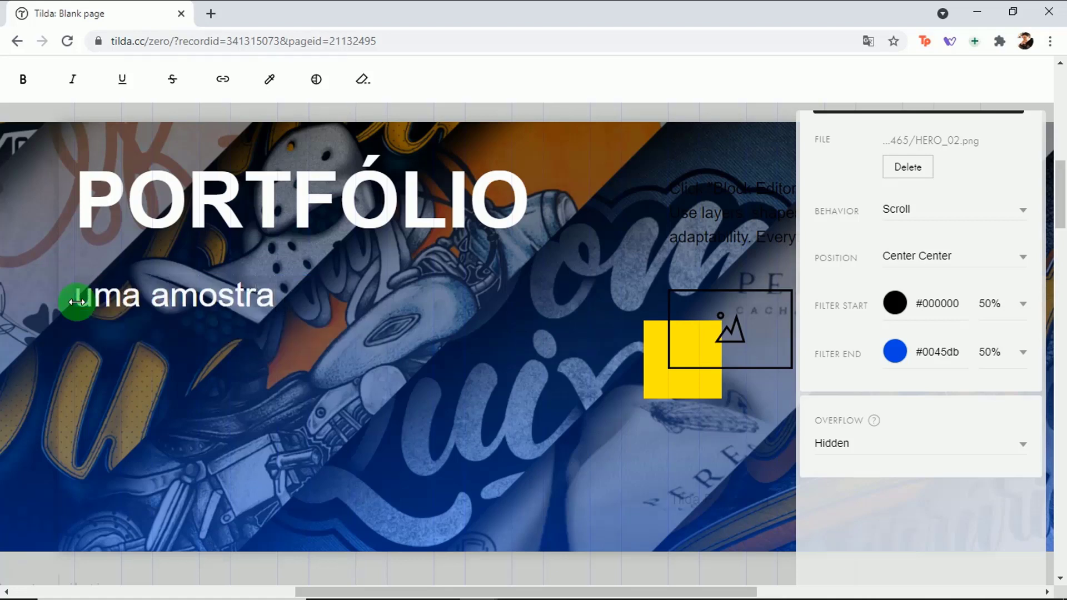
{"action": "type", "text": "dos meus principais projetos"}
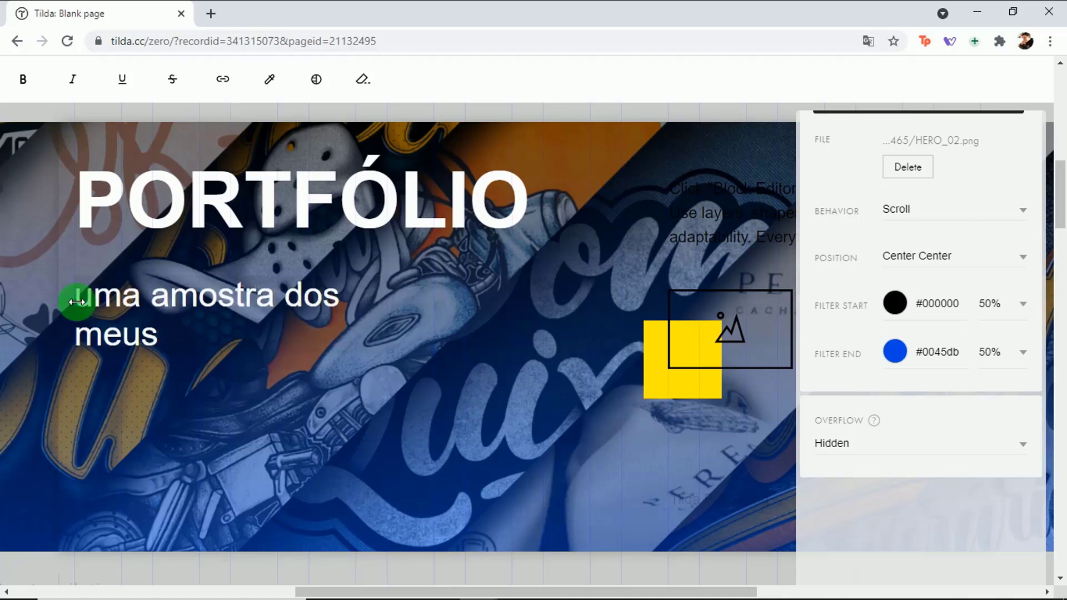
{"action": "type", "text": "..."}
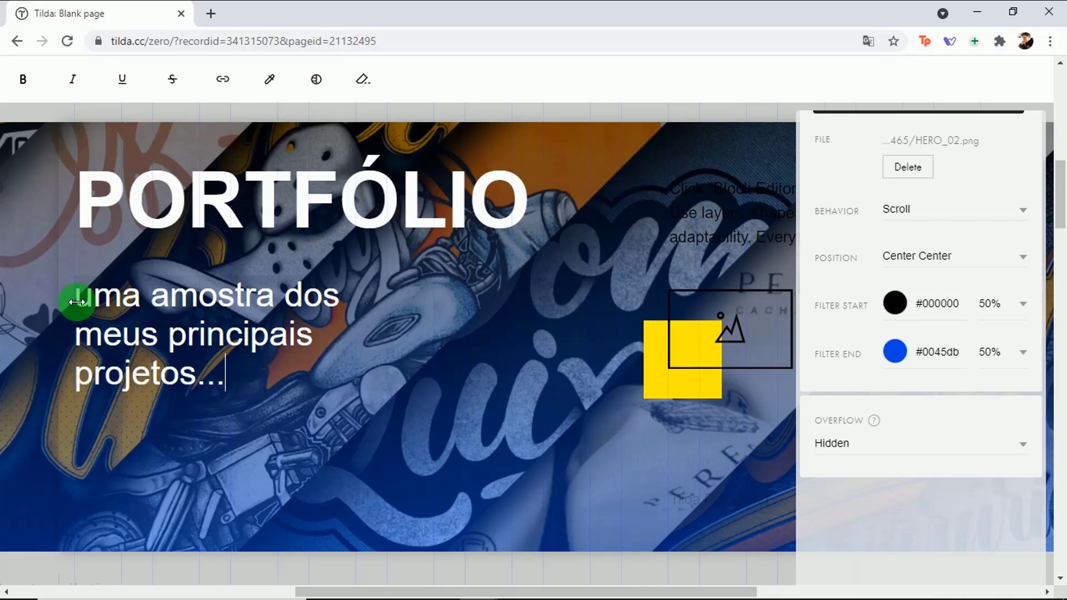
{"action": "left_click_drag", "start_coordinate": [1059, 215], "coordinate": [1059, 217]}
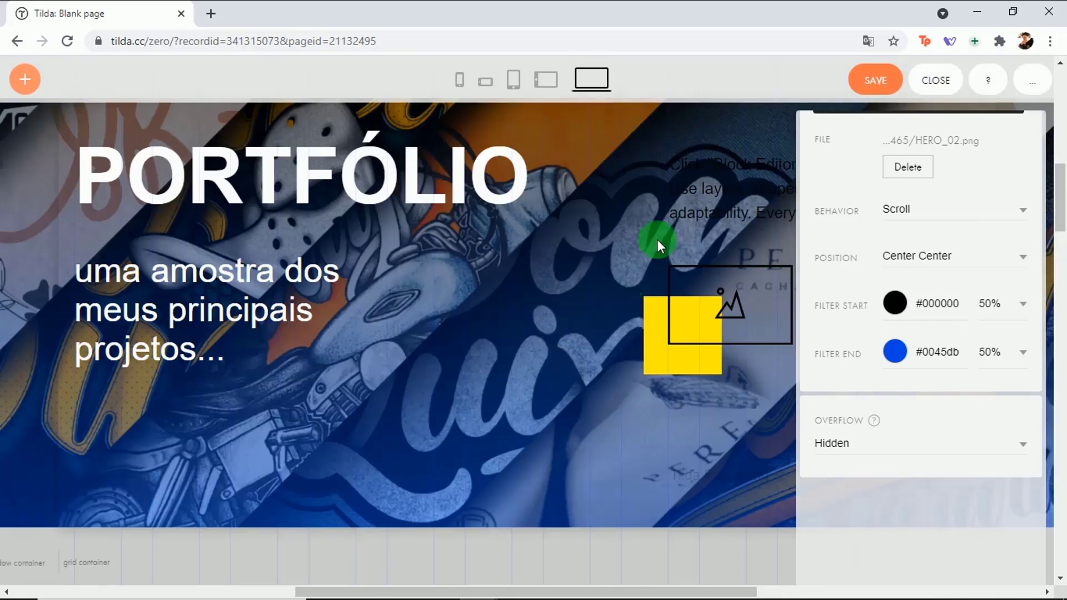
{"action": "left_click", "coordinate": [688, 199]}
Step: Delete the placeholder paragraph, yellow square and empty image frame from the artboard
{"action": "left_click_drag", "start_coordinate": [710, 206], "coordinate": [332, 429]}
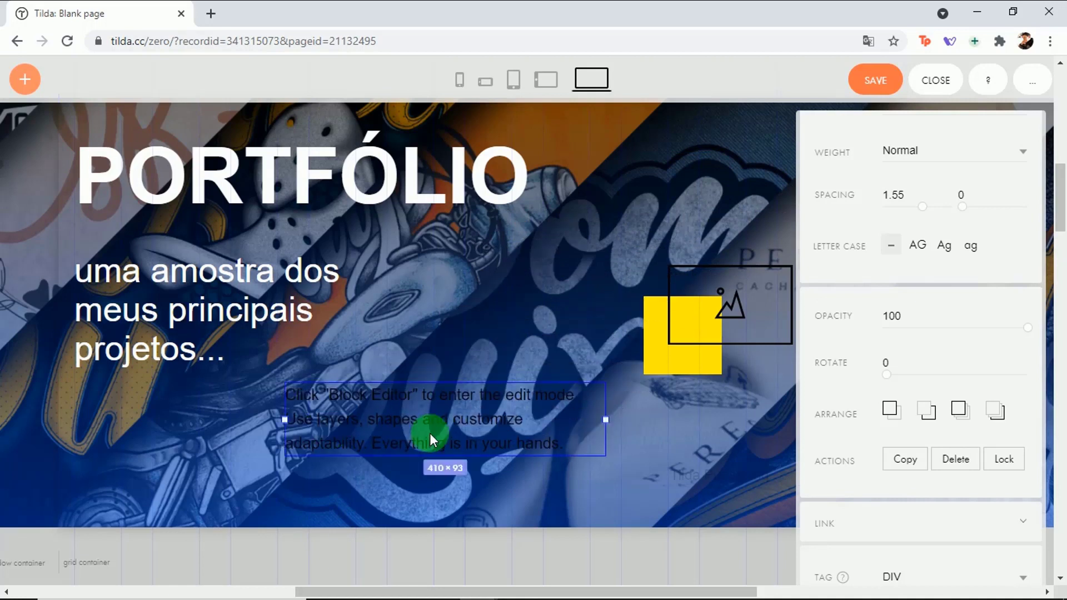
{"action": "key", "text": "Delete"}
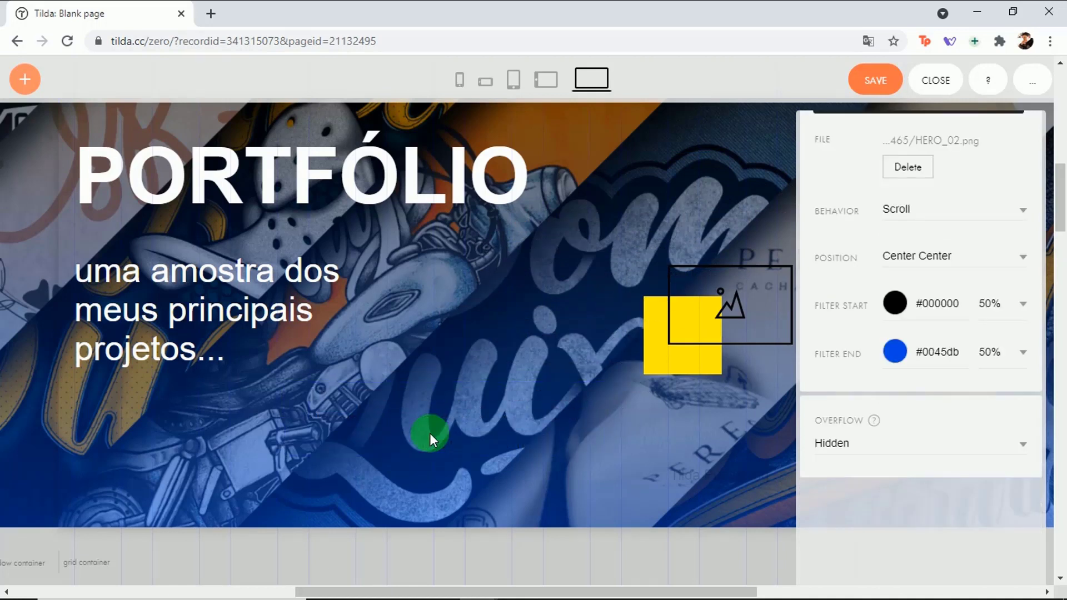
{"action": "left_click", "coordinate": [728, 308]}
{"action": "left_click_drag", "start_coordinate": [728, 308], "coordinate": [447, 435]}
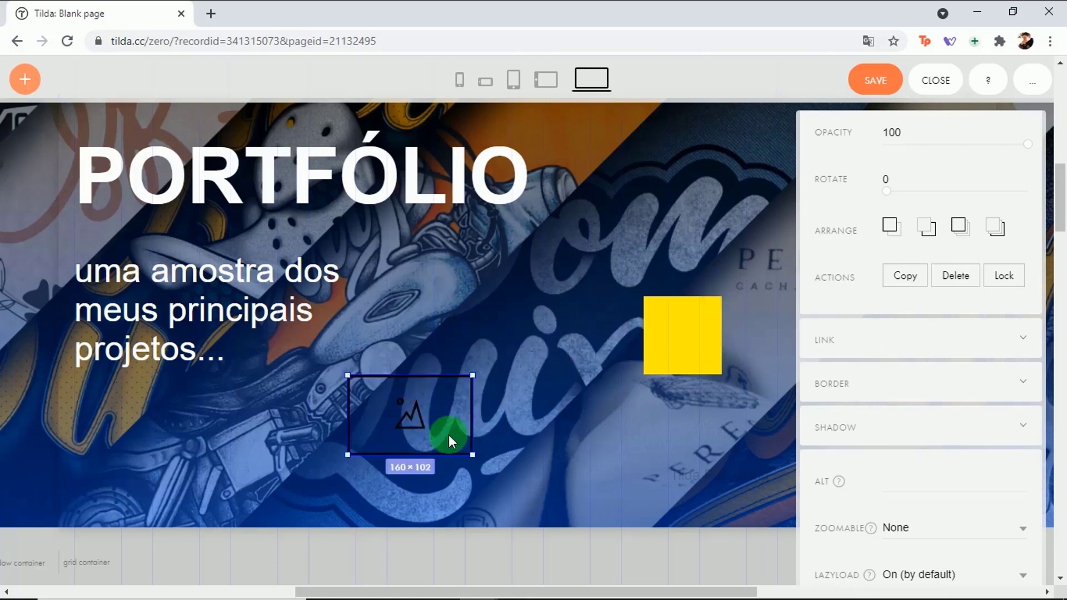
{"action": "left_click", "coordinate": [688, 345]}
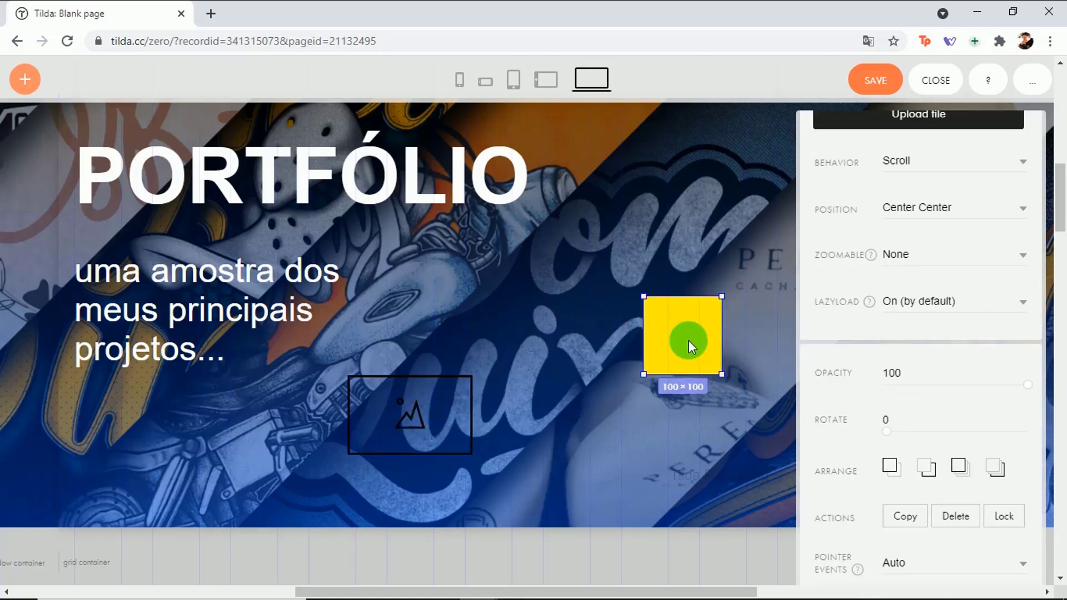
{"action": "key", "text": "Delete"}
{"action": "left_click", "coordinate": [409, 408]}
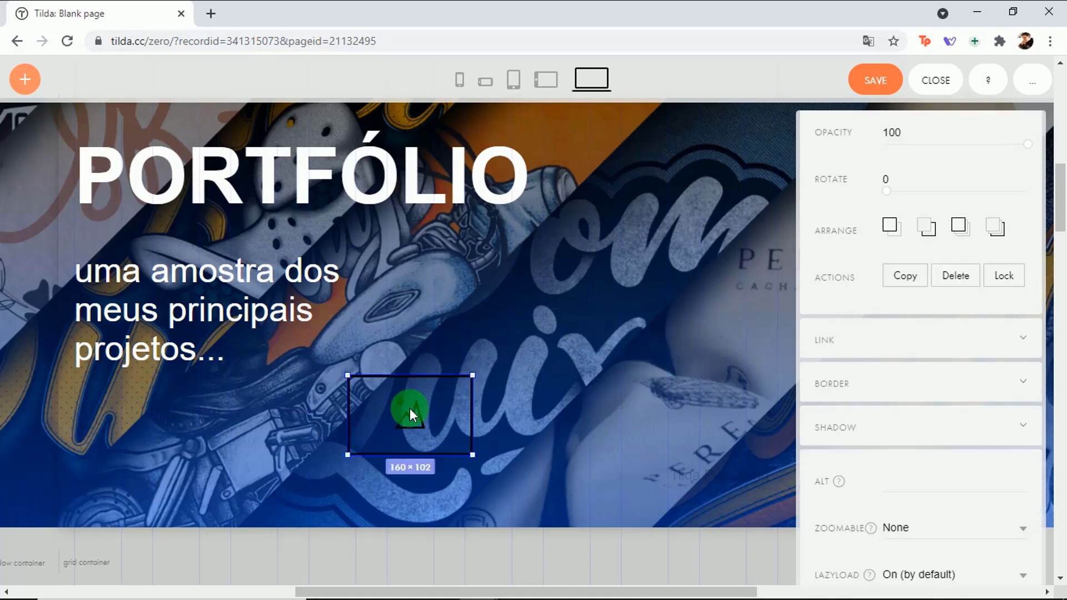
{"action": "key", "text": "Delete"}
{"action": "scroll", "coordinate": [1032, 231], "scroll_direction": "up", "scroll_amount": 7}
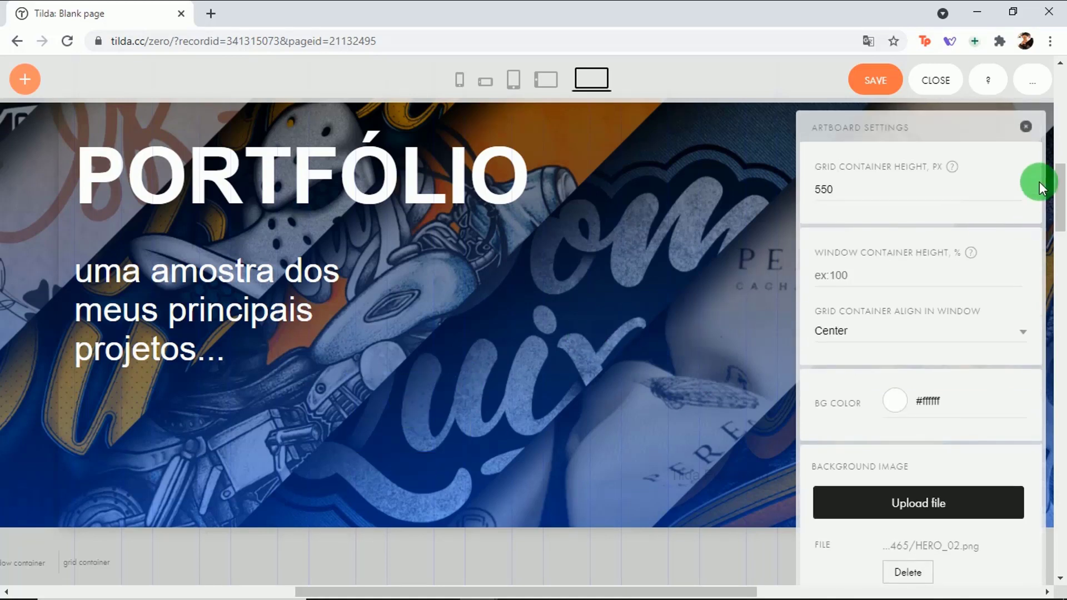
Step: Close Artboard Settings, save the Zero block and exit to the page editor
{"action": "left_click", "coordinate": [1025, 127]}
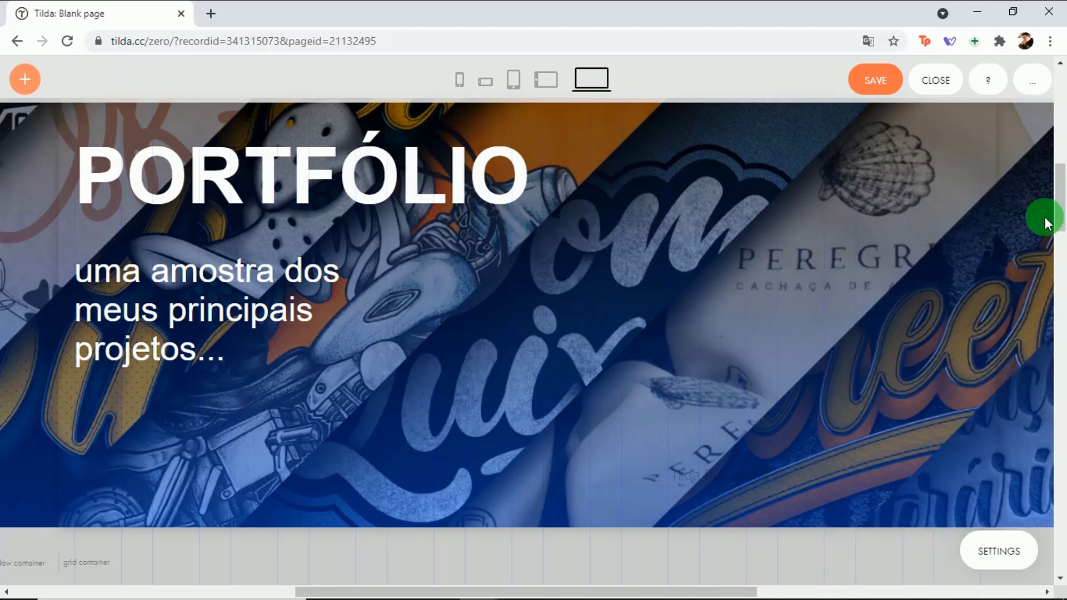
{"action": "scroll", "coordinate": [1061, 225], "scroll_direction": "up", "scroll_amount": 1}
{"action": "scroll", "coordinate": [1061, 225], "scroll_direction": "up", "scroll_amount": 1}
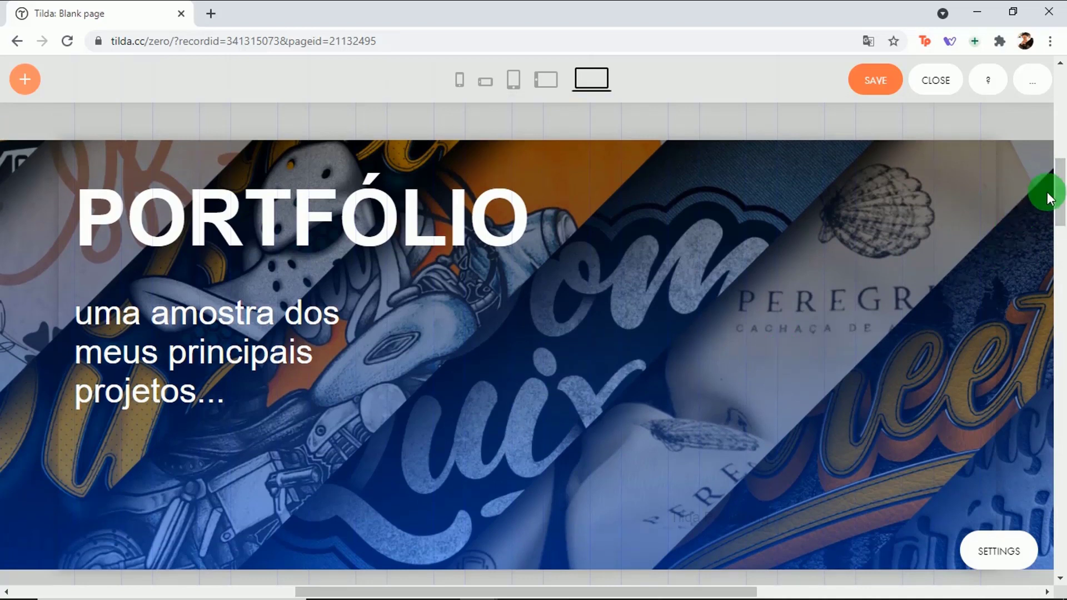
{"action": "scroll", "coordinate": [1056, 192], "scroll_direction": "down", "scroll_amount": 1}
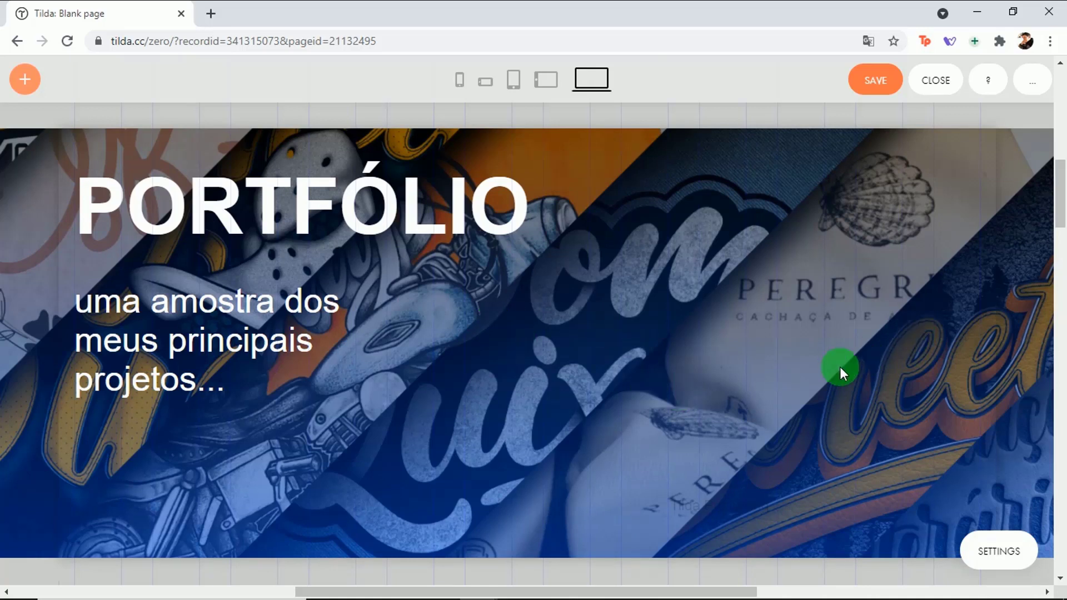
{"action": "left_click", "coordinate": [876, 78]}
{"action": "left_click", "coordinate": [937, 84]}
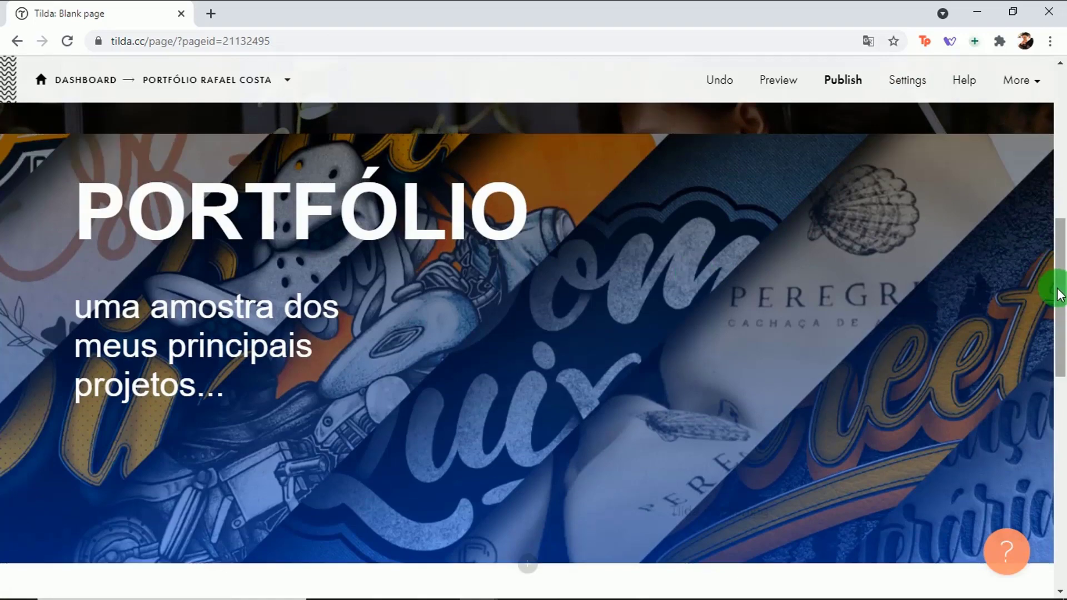
Step: Scroll to the top and start publishing the page
{"action": "left_click_drag", "start_coordinate": [1059, 286], "coordinate": [846, 86]}
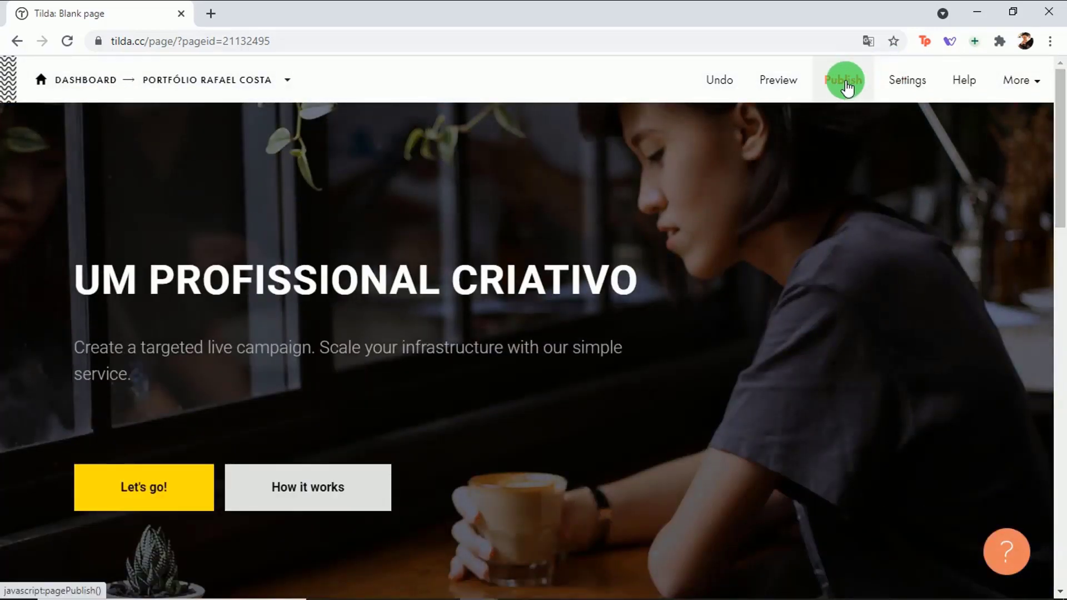
{"action": "left_click", "coordinate": [846, 86]}
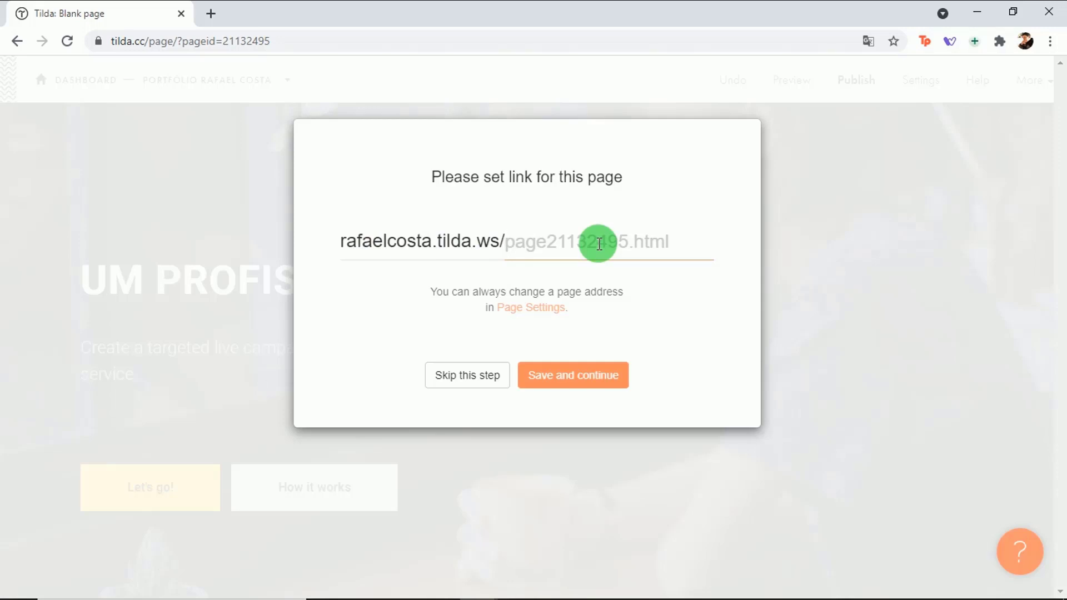
Step: Publish the page with the link address 'portfolio' and dismiss the confirmation
{"action": "type", "text": "portfolio"}
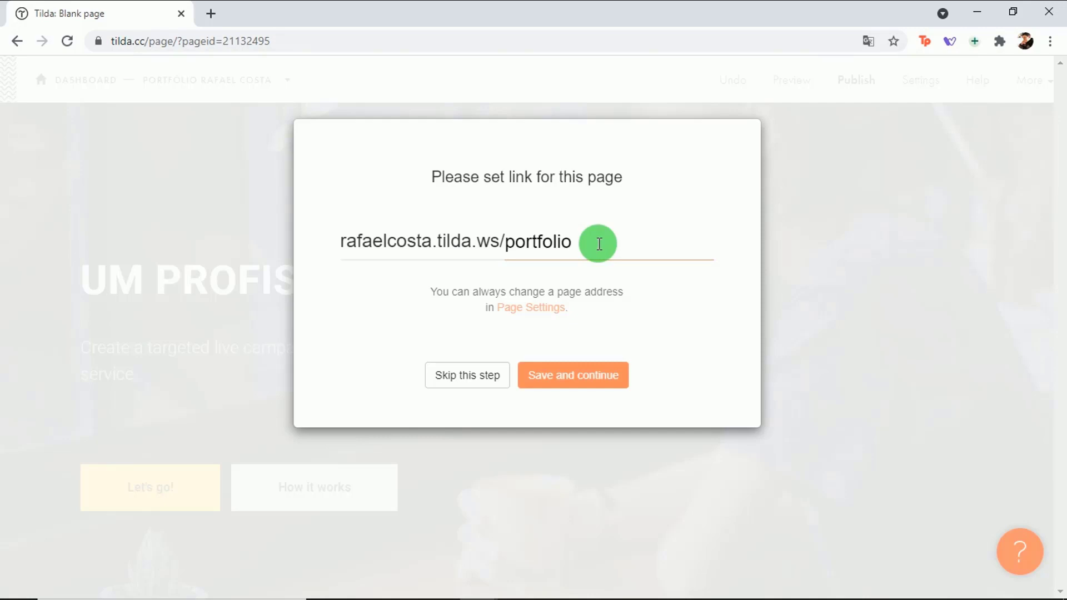
{"action": "left_click", "coordinate": [589, 383]}
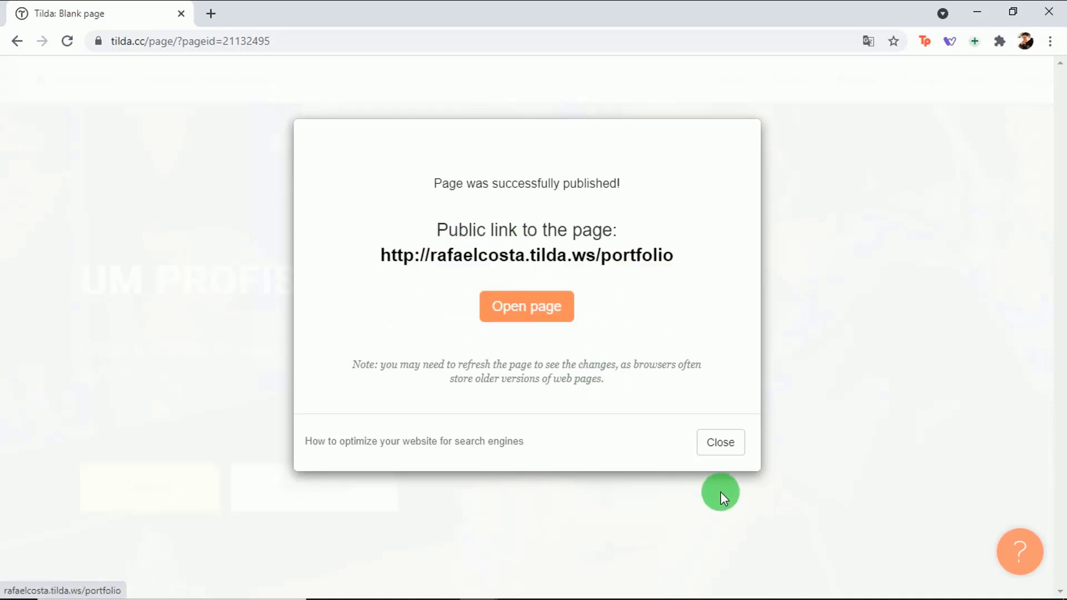
{"action": "left_click", "coordinate": [717, 445]}
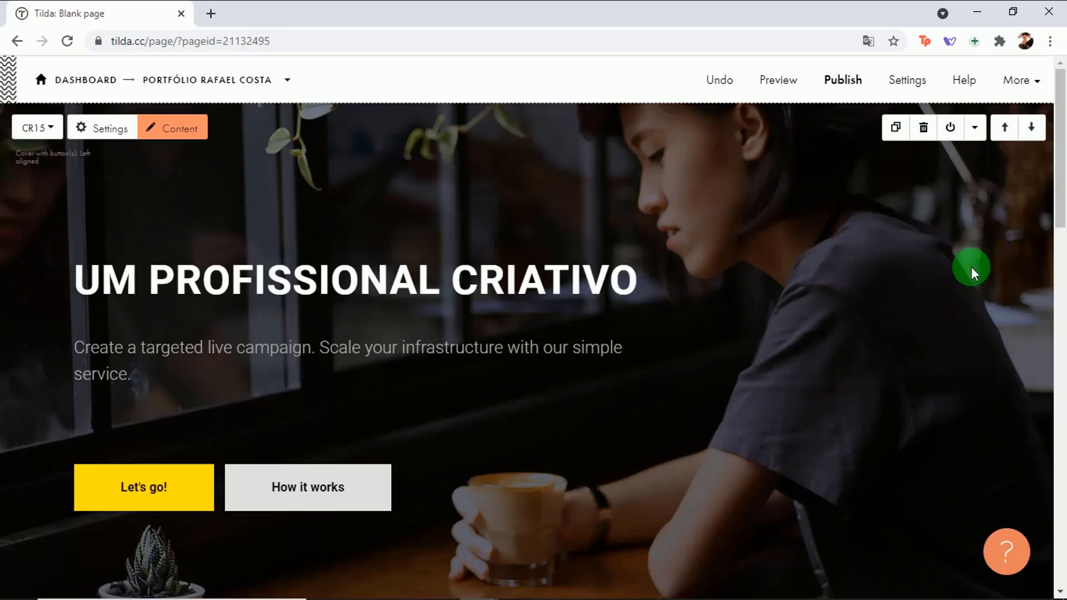
Step: Return via the breadcrumb to the project's page list with Portfolio of Graphic Designer and Blank page
{"action": "left_click_drag", "start_coordinate": [1056, 172], "coordinate": [1062, 194]}
{"action": "left_click_drag", "start_coordinate": [1063, 331], "coordinate": [1053, 170]}
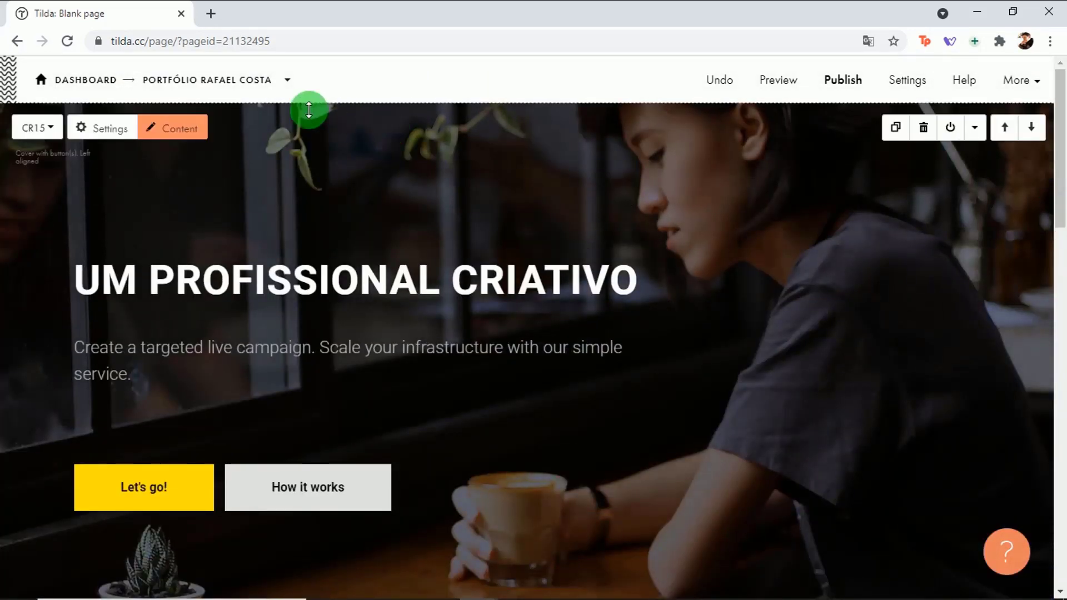
{"action": "left_click", "coordinate": [191, 84]}
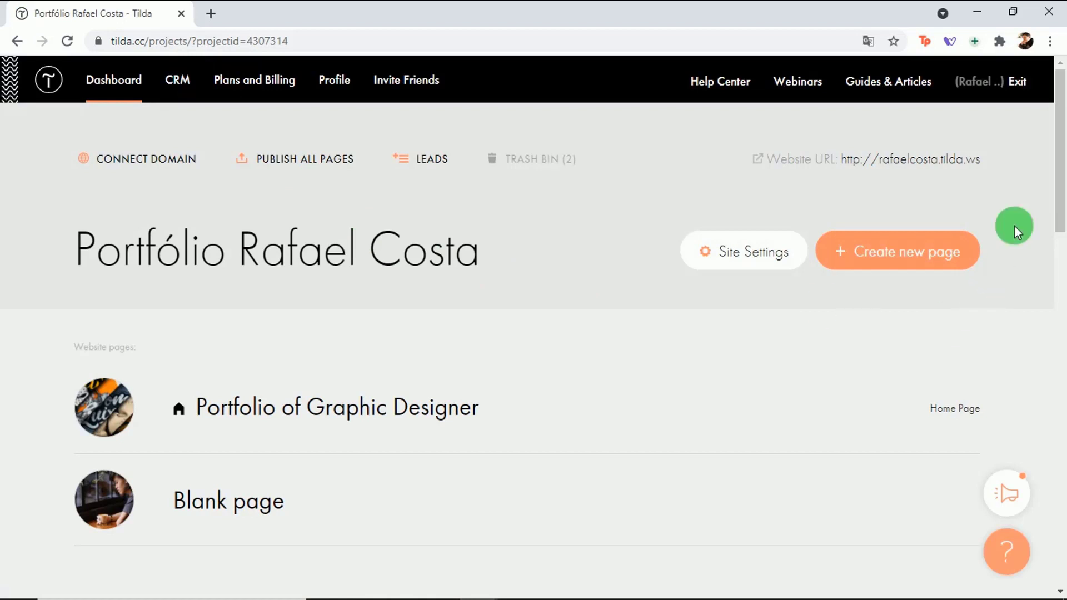
{"action": "left_click_drag", "start_coordinate": [1060, 154], "coordinate": [1052, 168]}
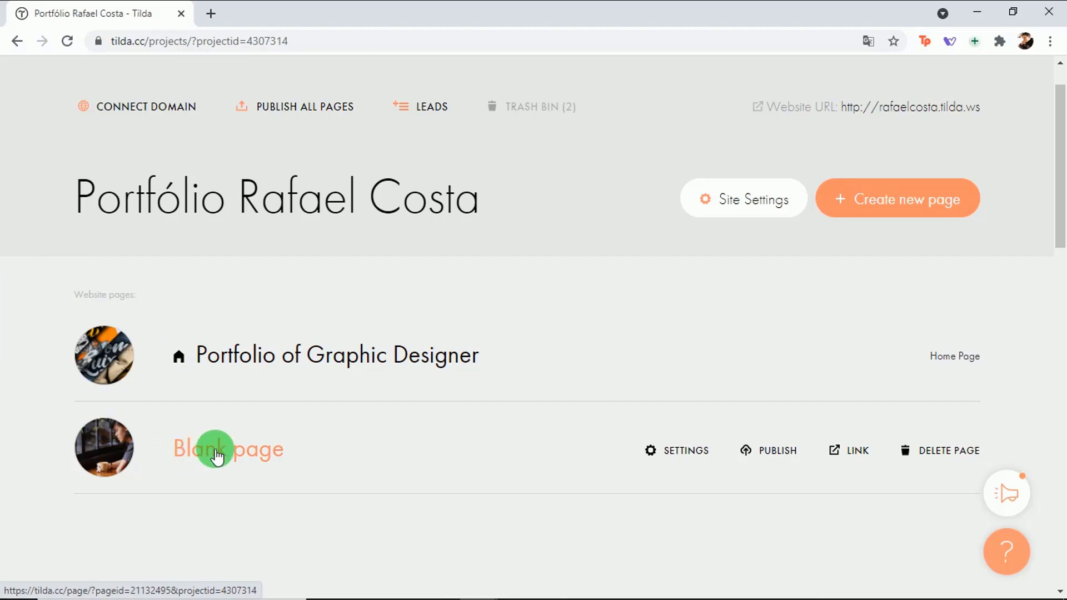
Step: Retitle the Blank page as 'Portfólio' in its page settings and save
{"action": "left_click", "coordinate": [691, 452]}
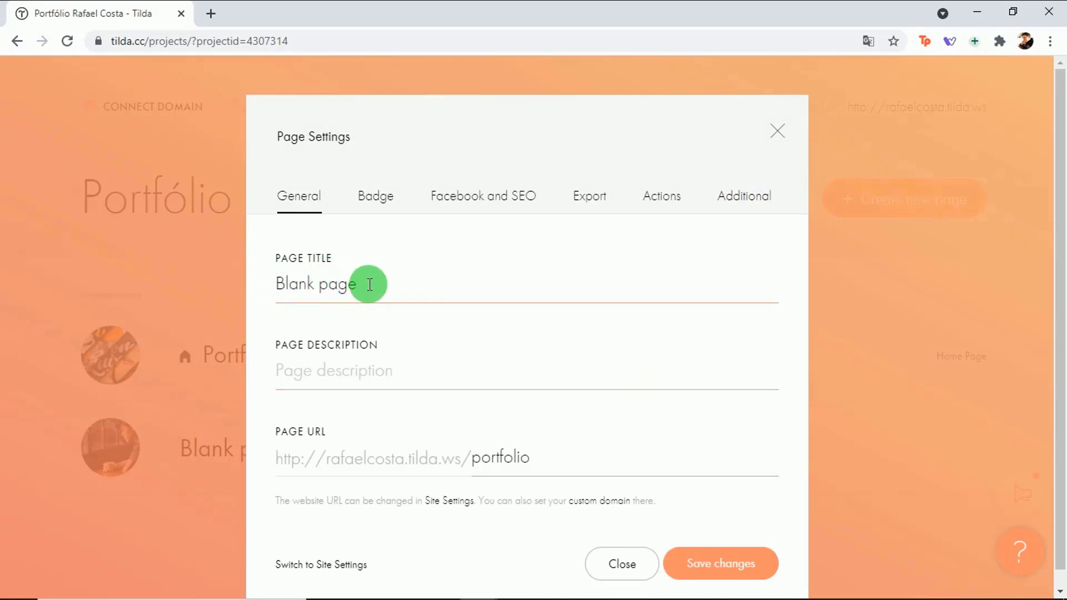
{"action": "left_click_drag", "start_coordinate": [367, 284], "coordinate": [265, 285]}
{"action": "type", "text": "Portfólio"}
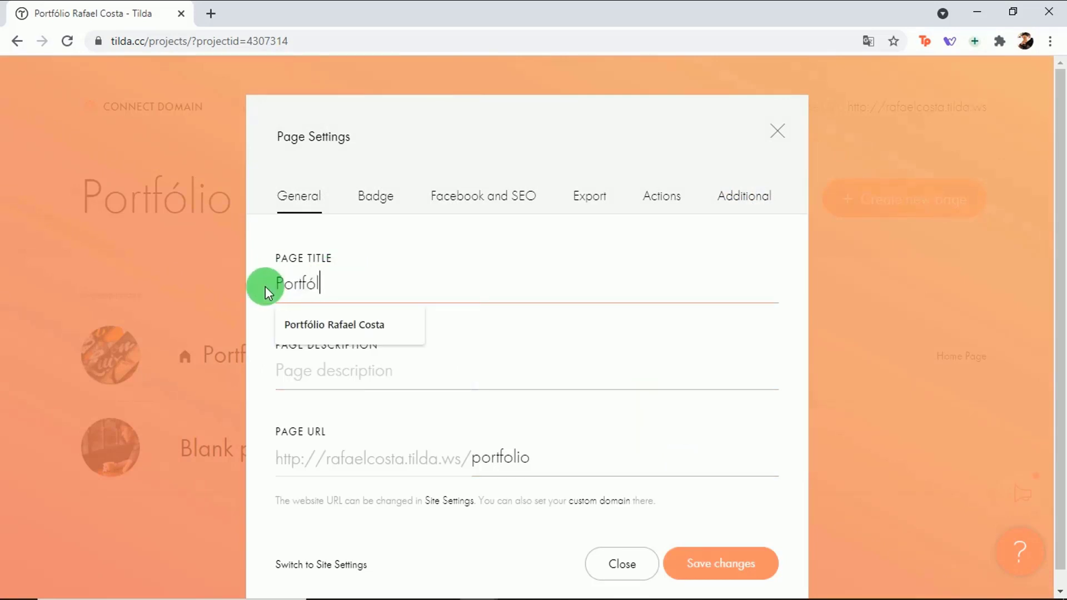
{"action": "left_click", "coordinate": [713, 563]}
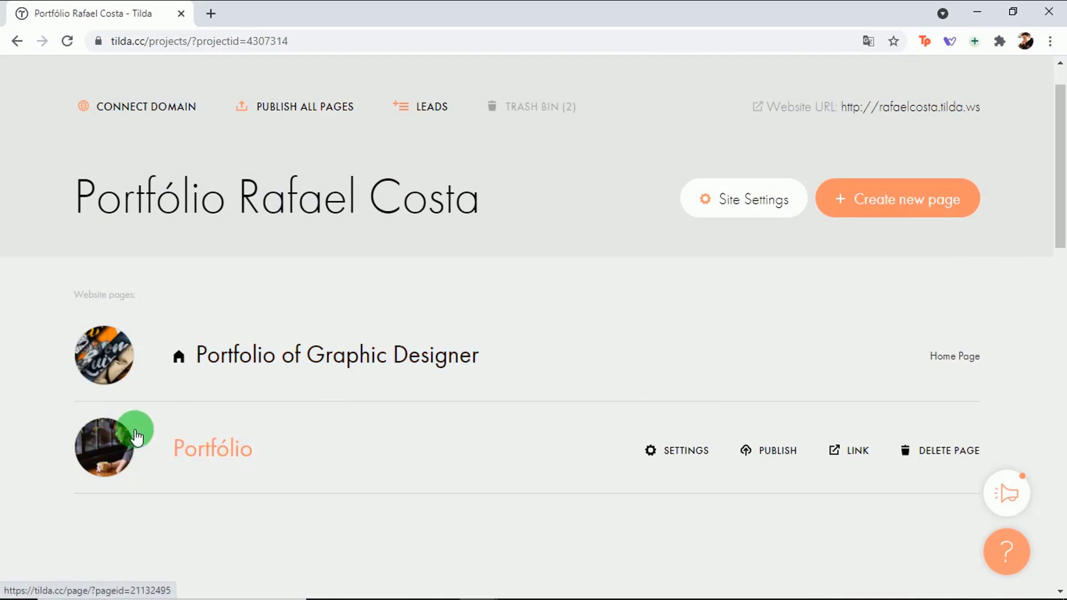
Step: Choose Portfólio as the home page in Site Settings, save, and return to the project dashboard
{"action": "left_click", "coordinate": [731, 201]}
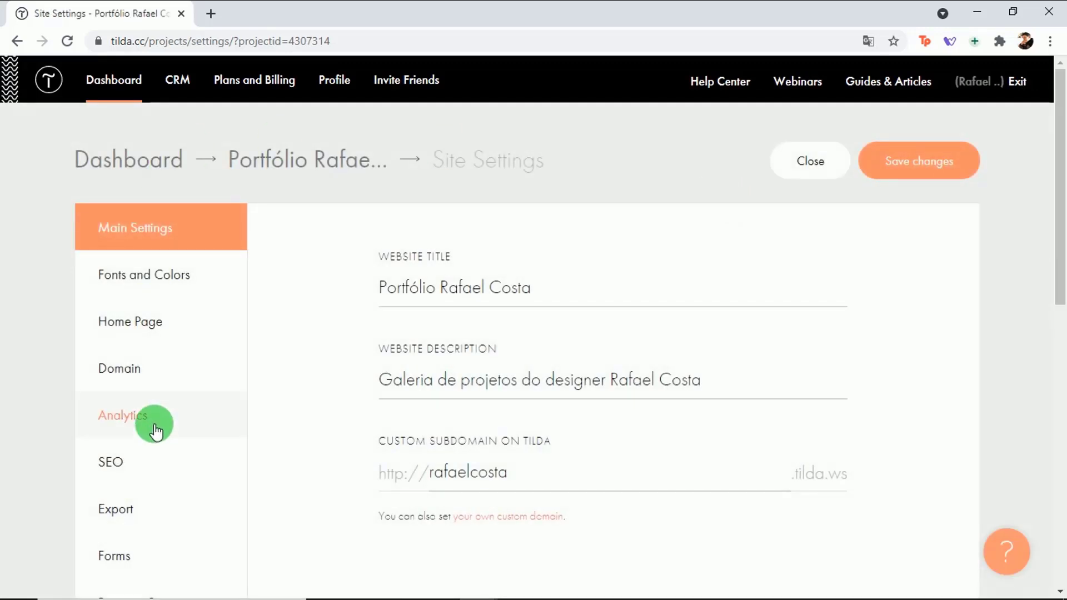
{"action": "left_click", "coordinate": [140, 331]}
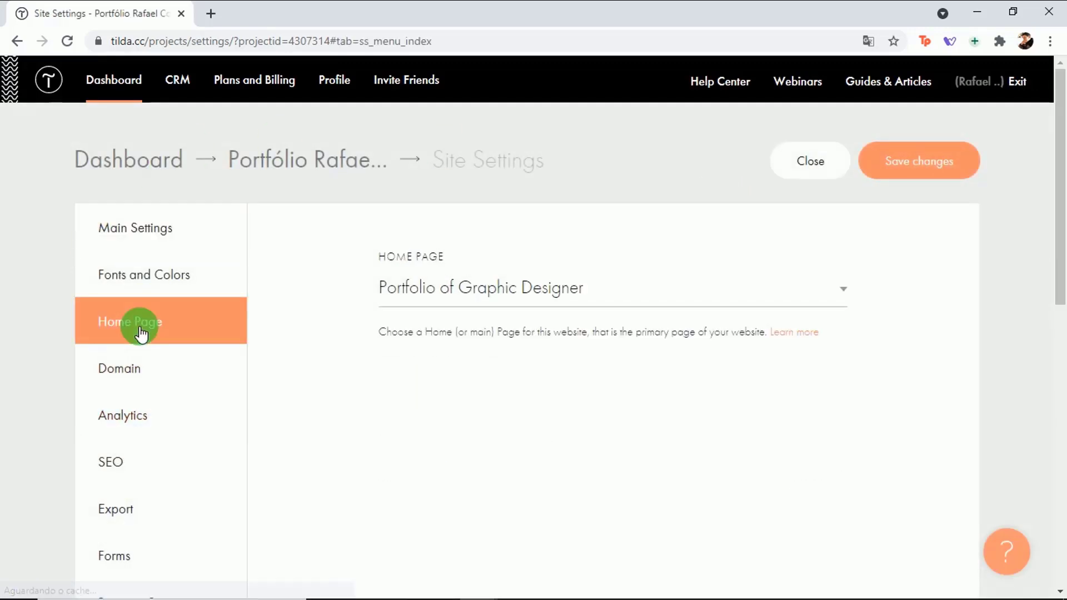
{"action": "left_click", "coordinate": [843, 292]}
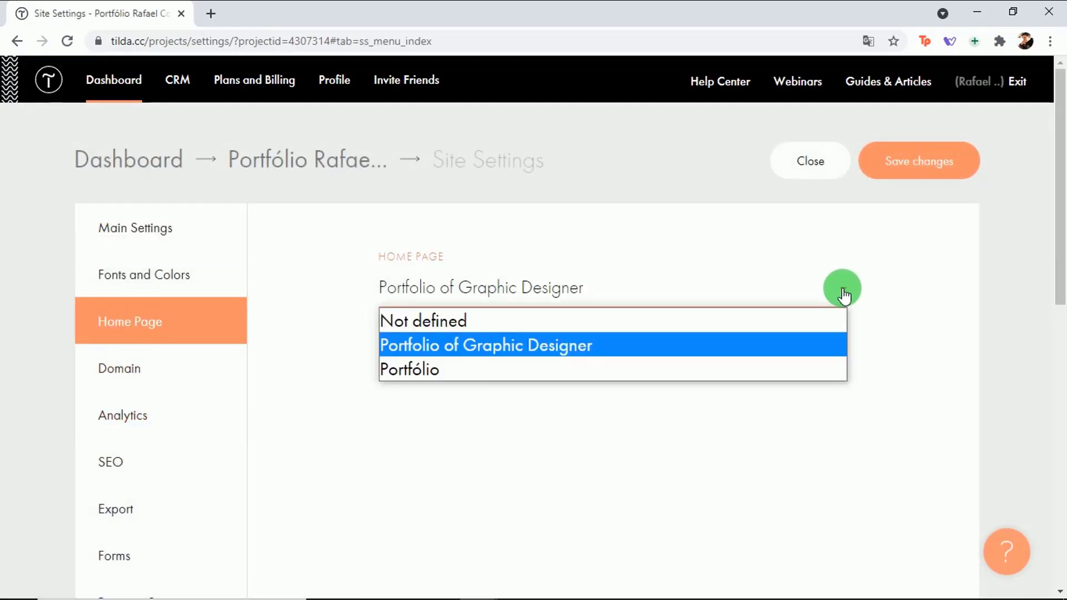
{"action": "left_click", "coordinate": [431, 372]}
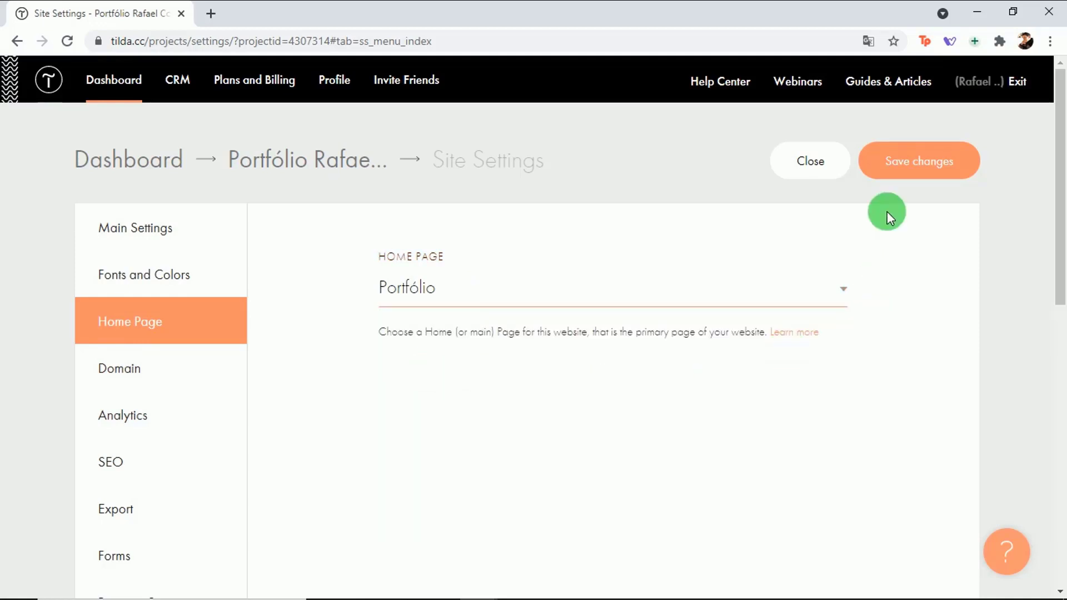
{"action": "left_click", "coordinate": [910, 166]}
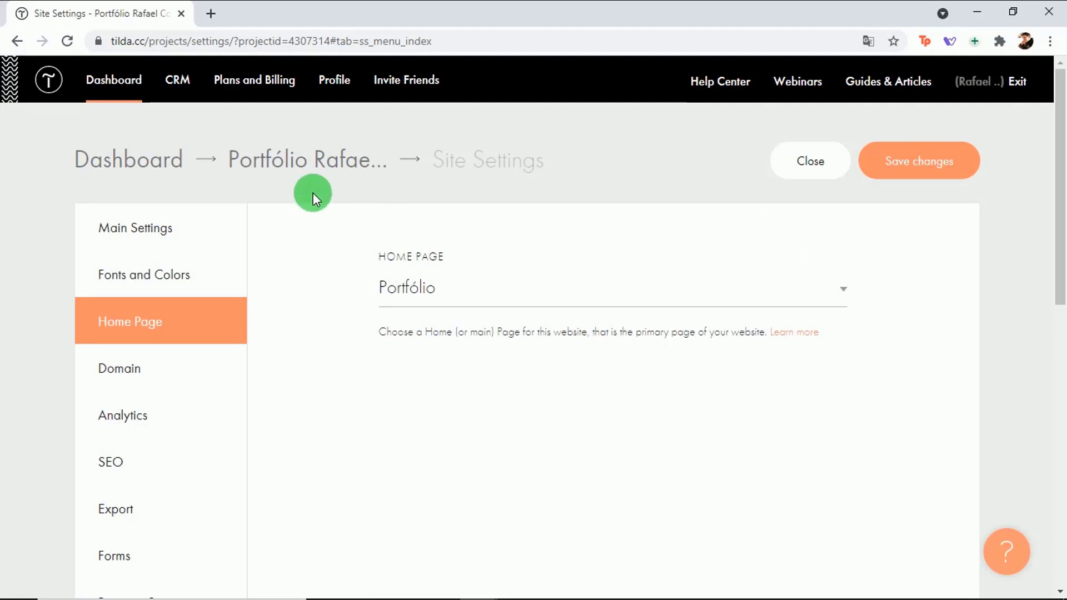
{"action": "left_click", "coordinate": [275, 170]}
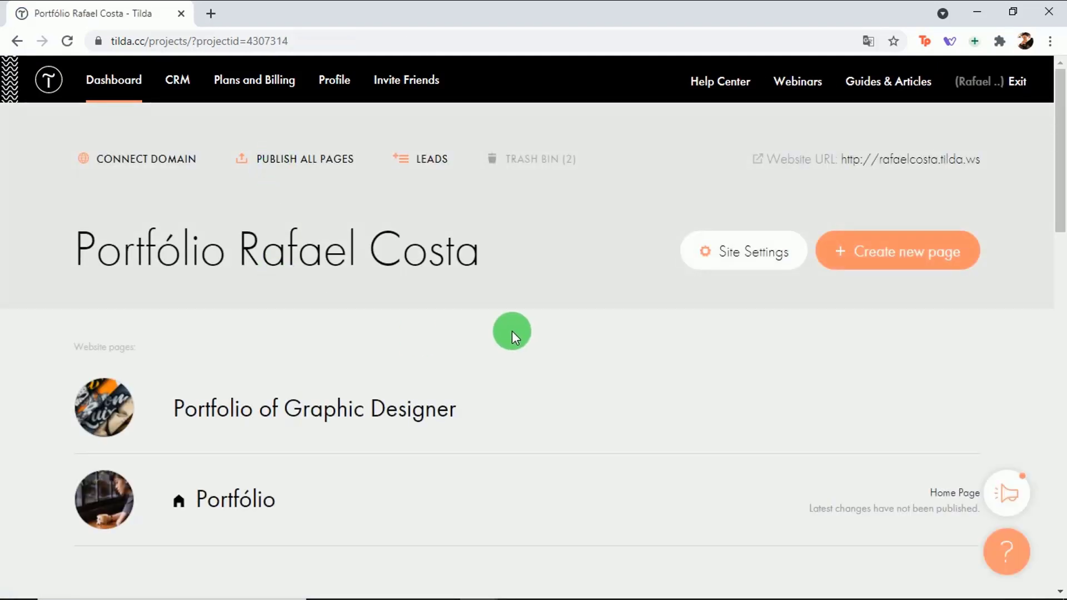
{"action": "left_click_drag", "start_coordinate": [1060, 162], "coordinate": [1060, 198]}
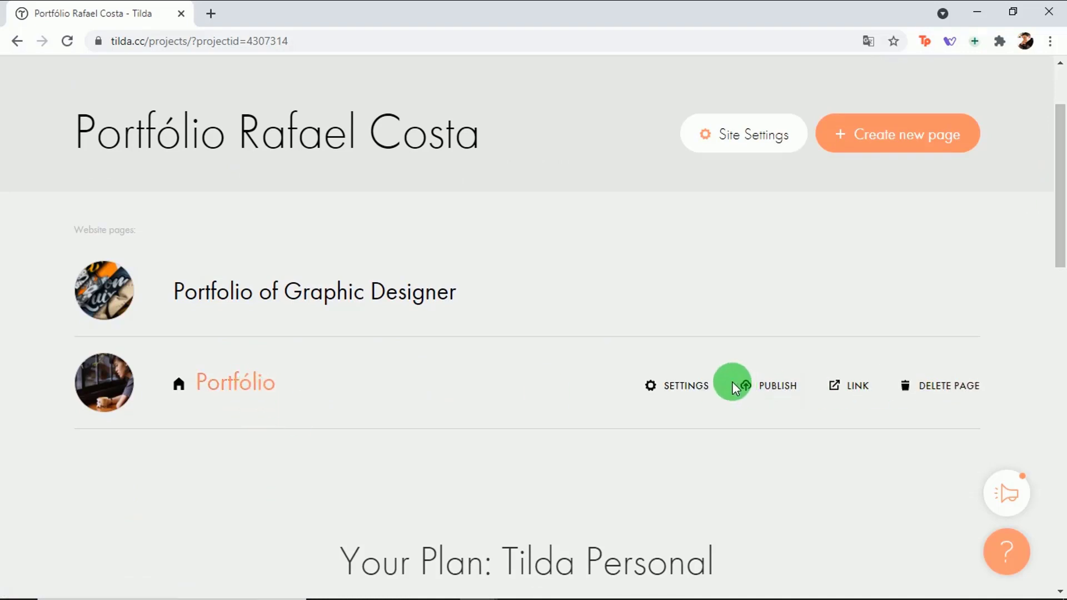
{"action": "left_click_drag", "start_coordinate": [1060, 243], "coordinate": [1062, 184]}
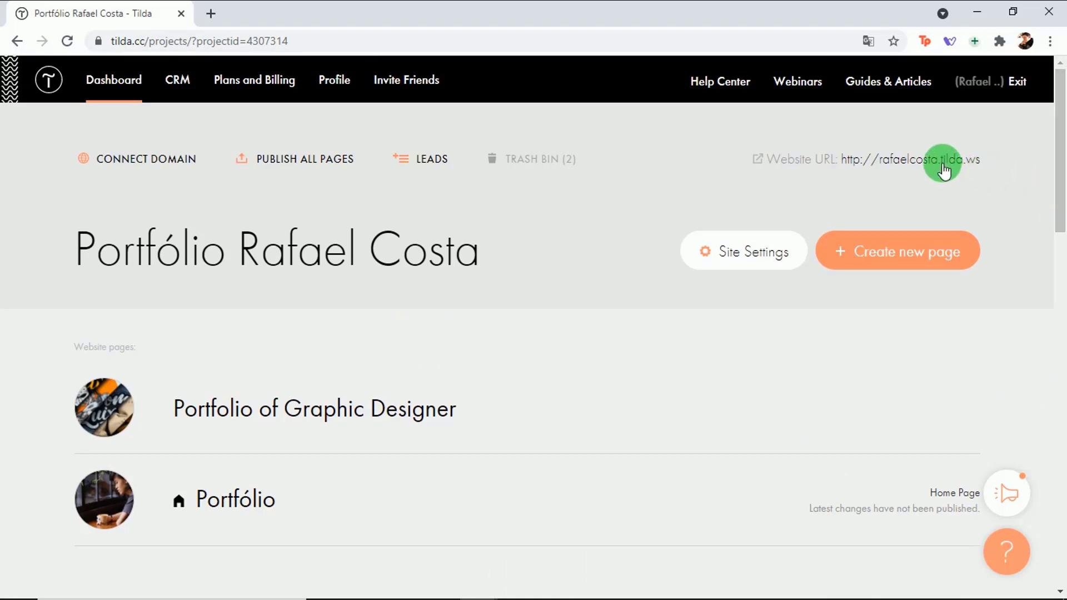
{"action": "left_click", "coordinate": [942, 162]}
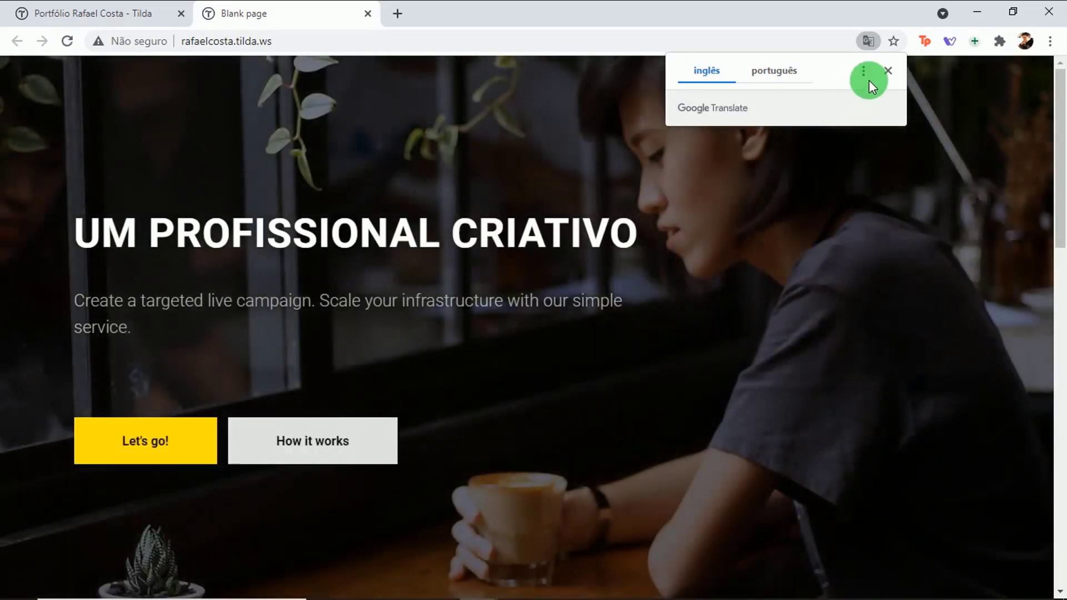
Step: Dismiss the translation popup, look over the live page, and close its tab
{"action": "left_click", "coordinate": [888, 74]}
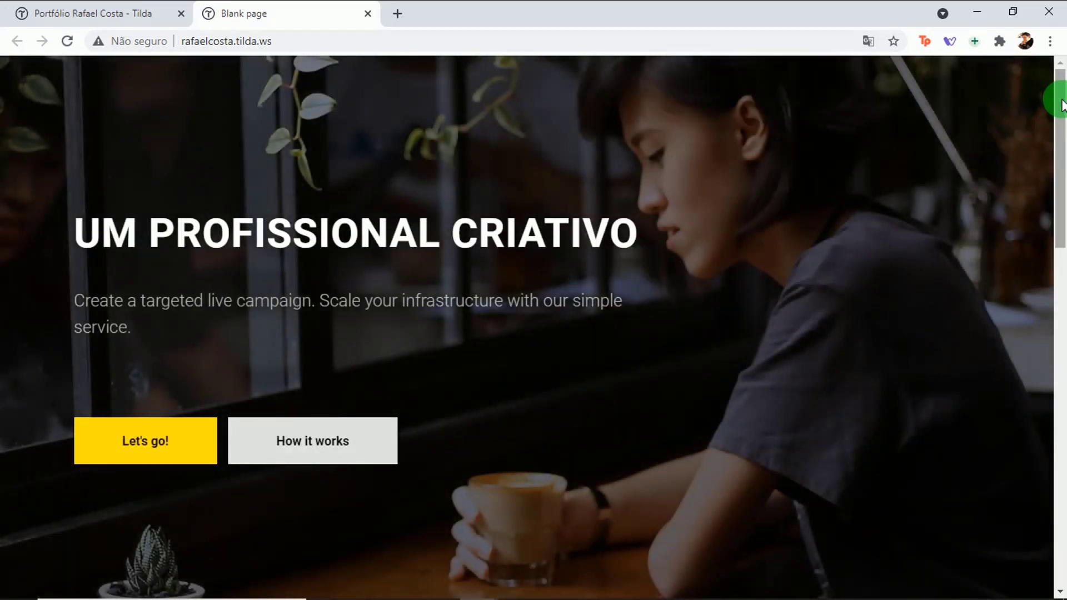
{"action": "mouse_move", "coordinate": [1061, 103]}
{"action": "left_mouse_down"}
{"action": "mouse_move", "coordinate": [1050, 448]}
{"action": "mouse_move", "coordinate": [1058, 514]}
{"action": "mouse_move", "coordinate": [1026, 89]}
{"action": "mouse_move", "coordinate": [1056, 431]}
{"action": "mouse_move", "coordinate": [1058, 95]}
{"action": "mouse_move", "coordinate": [1058, 453]}
{"action": "mouse_move", "coordinate": [1060, 250]}
{"action": "mouse_move", "coordinate": [1029, 88]}
{"action": "left_mouse_up"}
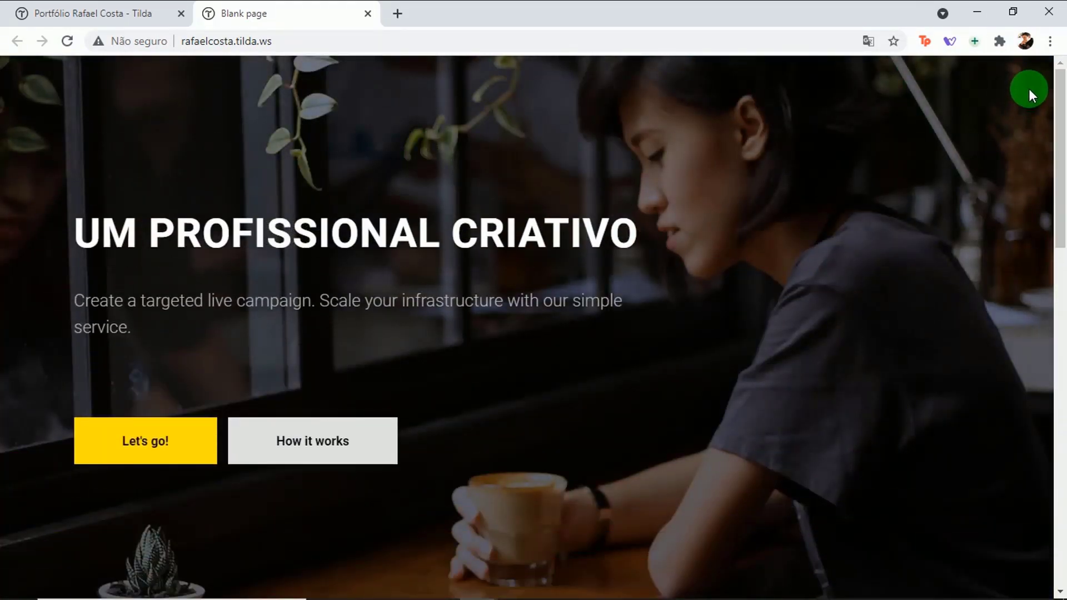
{"action": "left_click", "coordinate": [367, 14]}
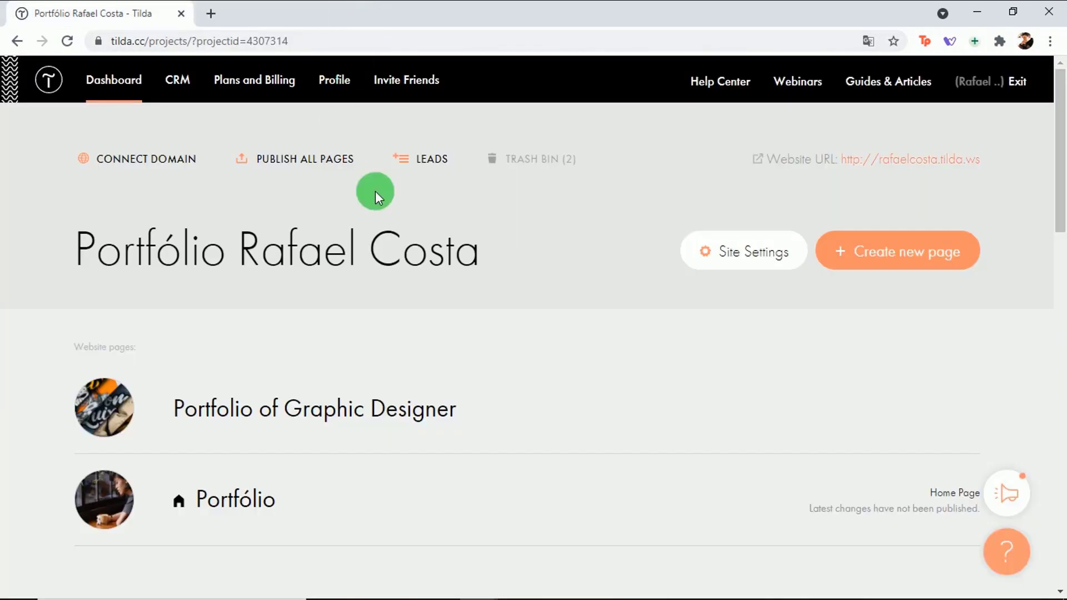
{"action": "left_click_drag", "start_coordinate": [1061, 119], "coordinate": [1059, 162]}
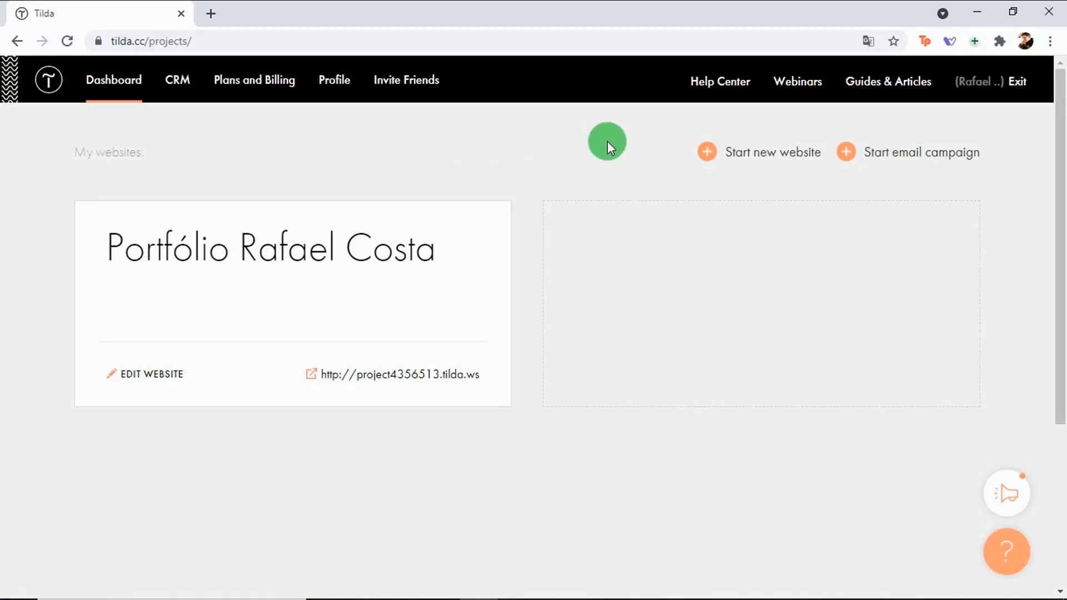
Step: Open the portfolio's site settings at Forms and move on to Payment Systems (USD, PayPal, 2Checkout)
{"action": "left_click", "coordinate": [497, 229]}
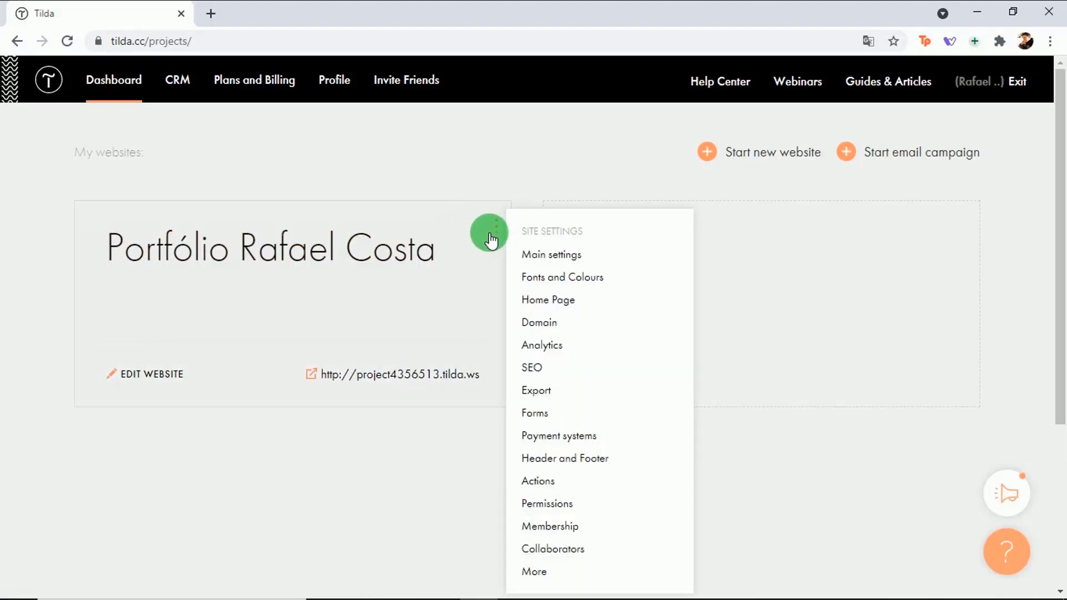
{"action": "left_click", "coordinate": [555, 414]}
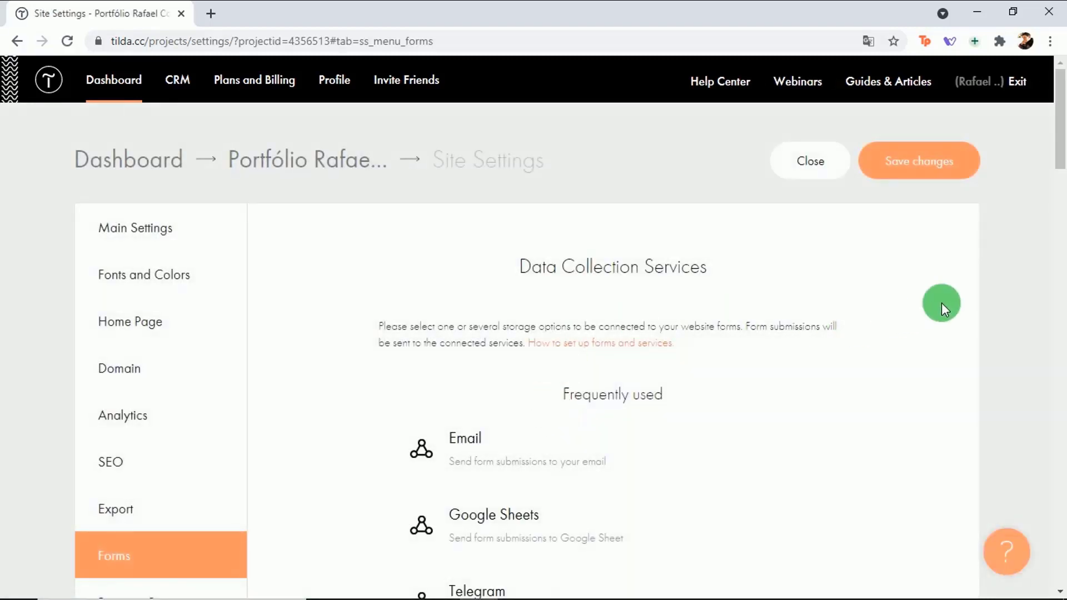
{"action": "scroll", "coordinate": [942, 302], "scroll_direction": "down", "scroll_amount": 4}
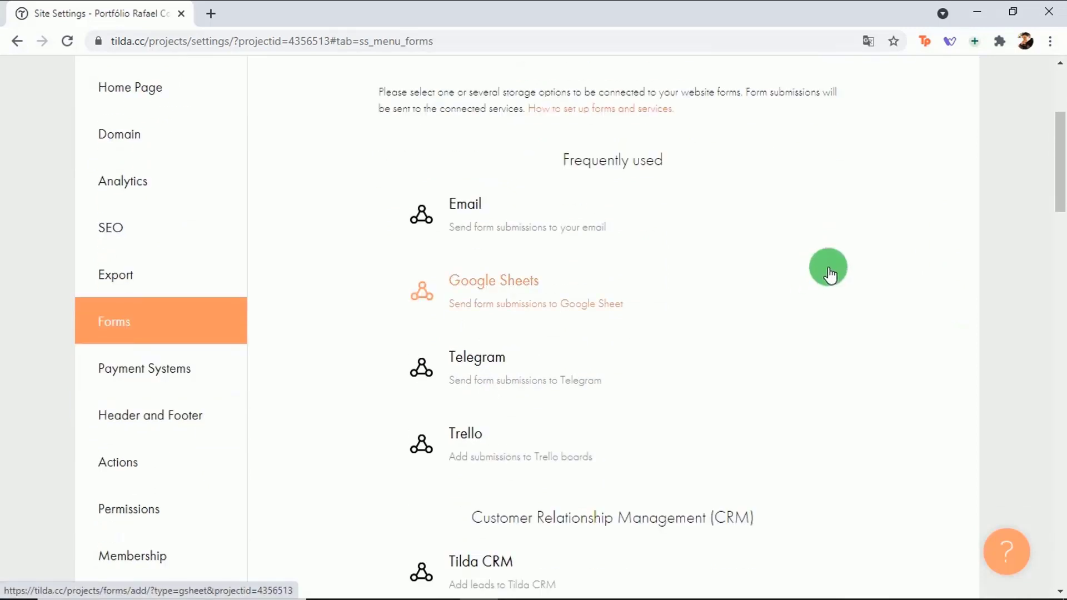
{"action": "left_click", "coordinate": [138, 372]}
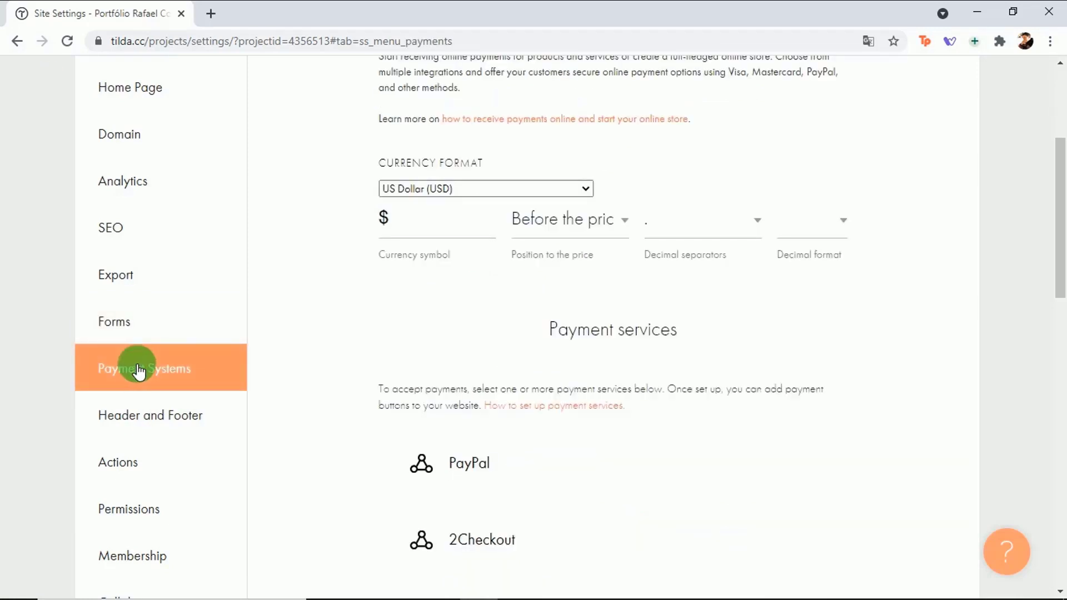
Step: Scroll through the Payment Systems settings to review currency format and payment services
{"action": "left_click", "coordinate": [977, 321]}
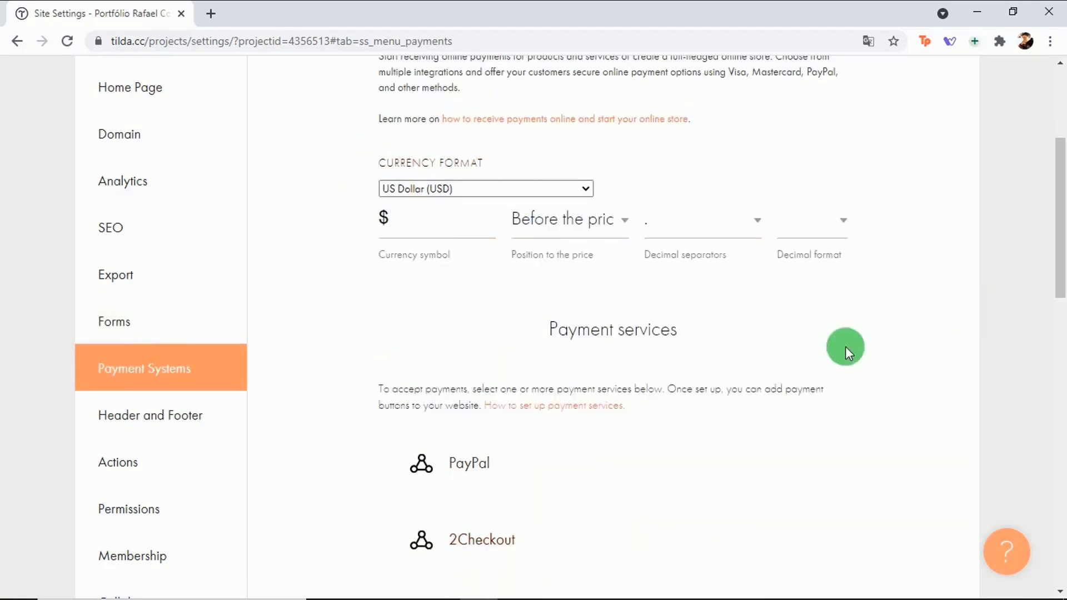
{"action": "scroll", "coordinate": [952, 258], "scroll_direction": "down", "scroll_amount": 3}
{"action": "scroll", "coordinate": [953, 259], "scroll_direction": "down", "scroll_amount": 2}
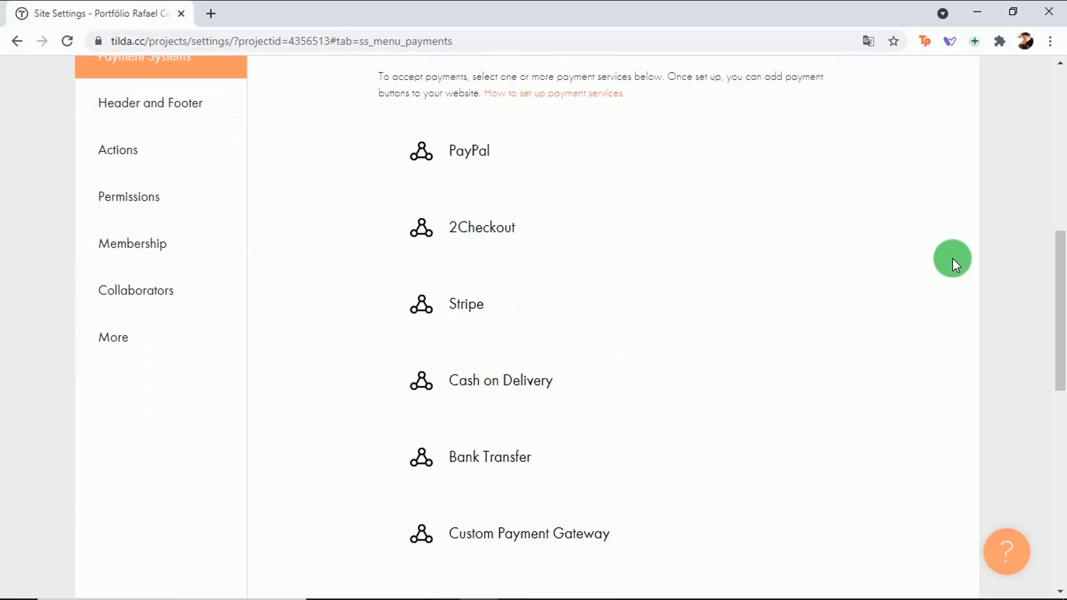
{"action": "scroll", "coordinate": [954, 258], "scroll_direction": "up", "scroll_amount": 8}
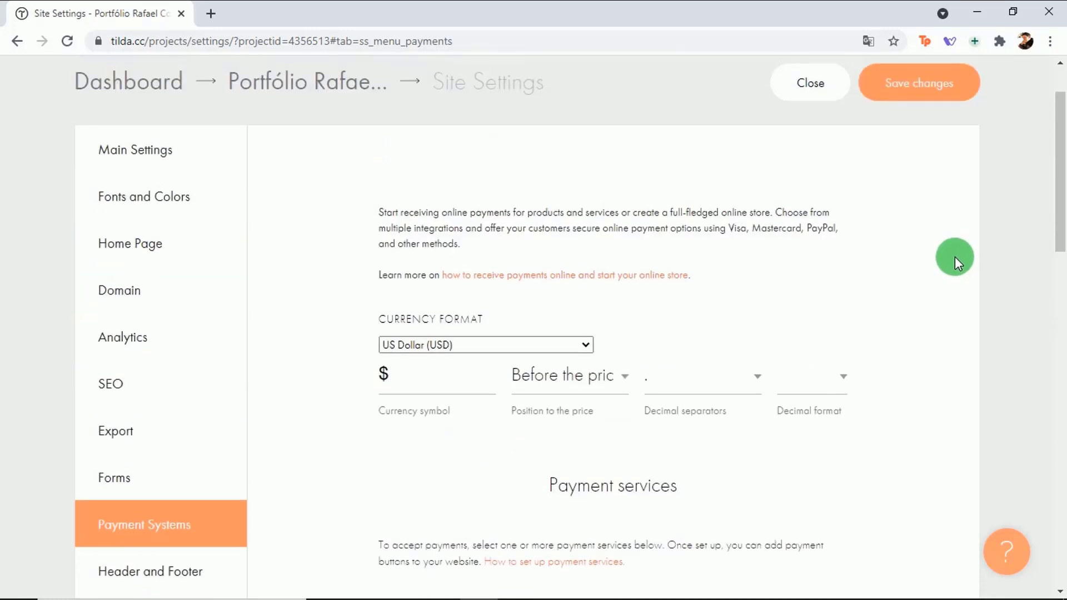
{"action": "scroll", "coordinate": [954, 256], "scroll_direction": "down", "scroll_amount": 4}
{"action": "scroll", "coordinate": [955, 257], "scroll_direction": "up", "scroll_amount": 1}
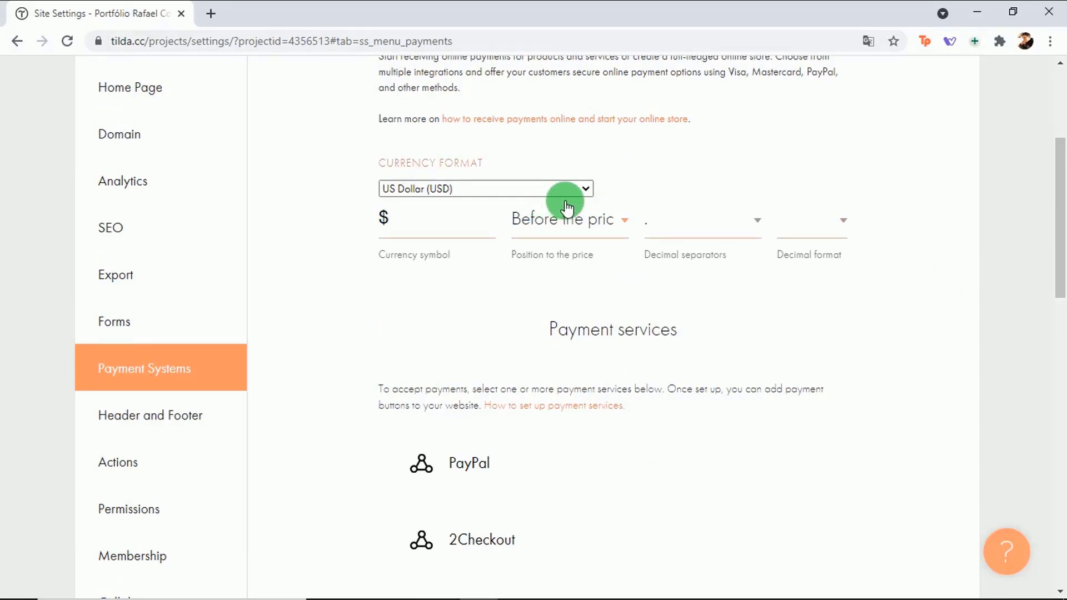
Step: Review the SEO settings section, then go back to the project dashboard
{"action": "left_click", "coordinate": [150, 232]}
{"action": "scroll", "coordinate": [903, 292], "scroll_direction": "up", "scroll_amount": 3}
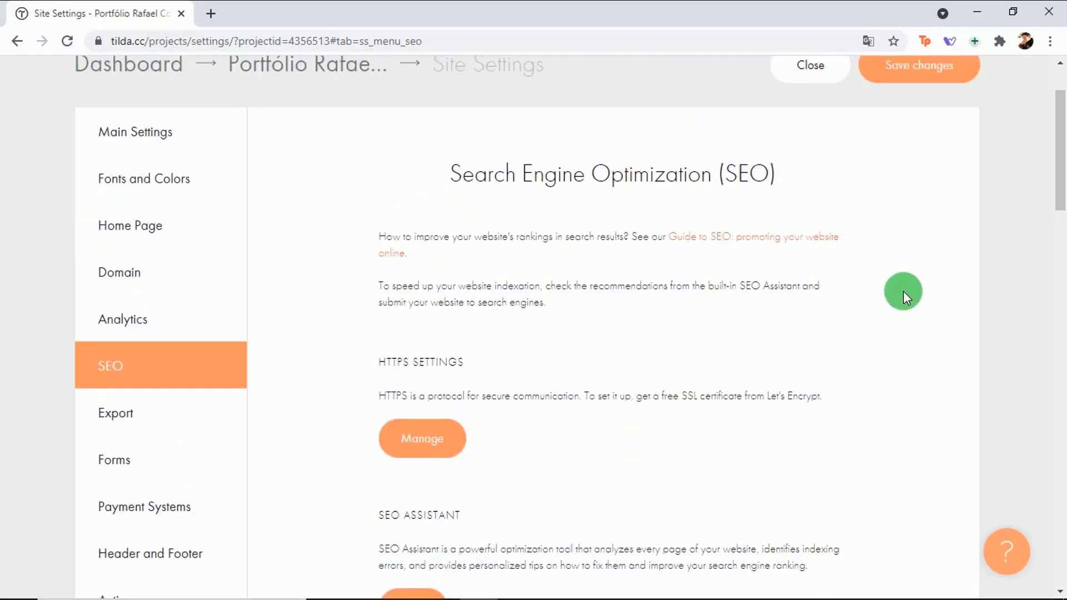
{"action": "scroll", "coordinate": [902, 291], "scroll_direction": "down", "scroll_amount": 4}
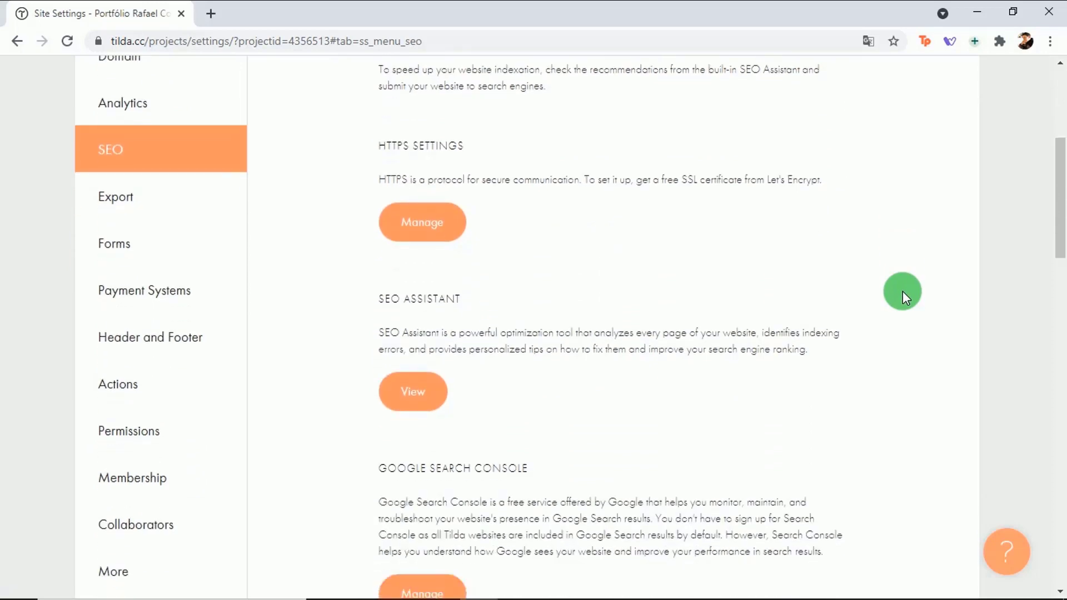
{"action": "scroll", "coordinate": [903, 291], "scroll_direction": "down", "scroll_amount": 8}
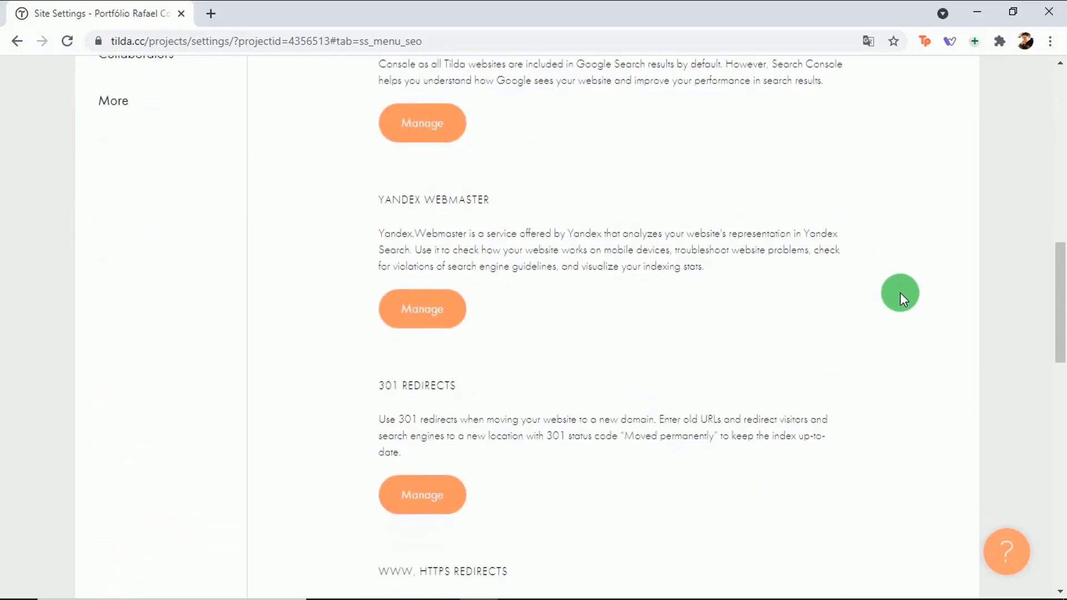
{"action": "scroll", "coordinate": [900, 293], "scroll_direction": "down", "scroll_amount": 10}
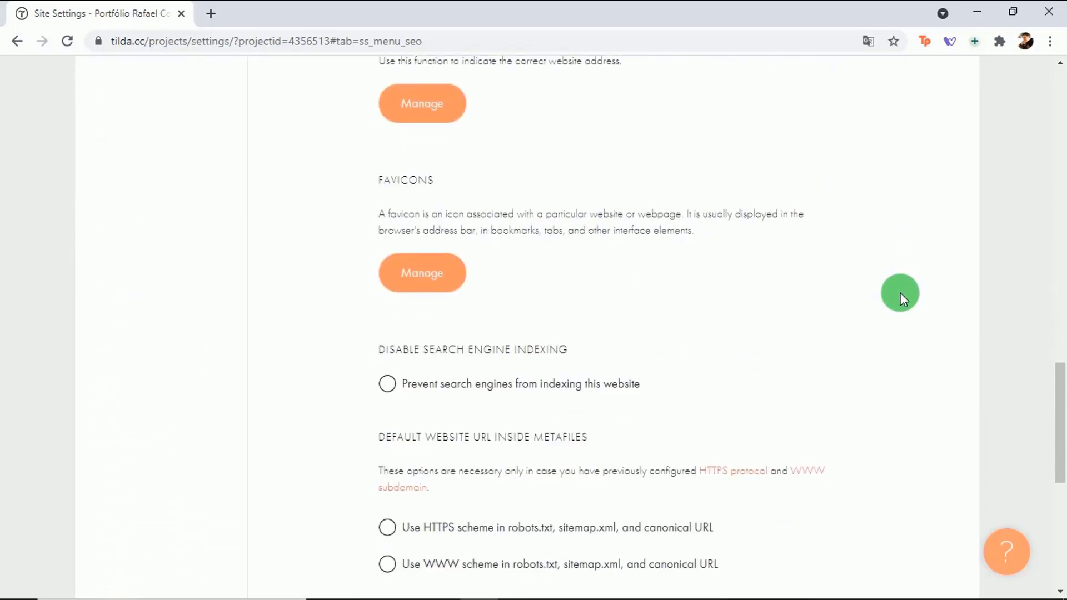
{"action": "scroll", "coordinate": [900, 294], "scroll_direction": "down", "scroll_amount": 3}
{"action": "scroll", "coordinate": [900, 293], "scroll_direction": "up", "scroll_amount": 11}
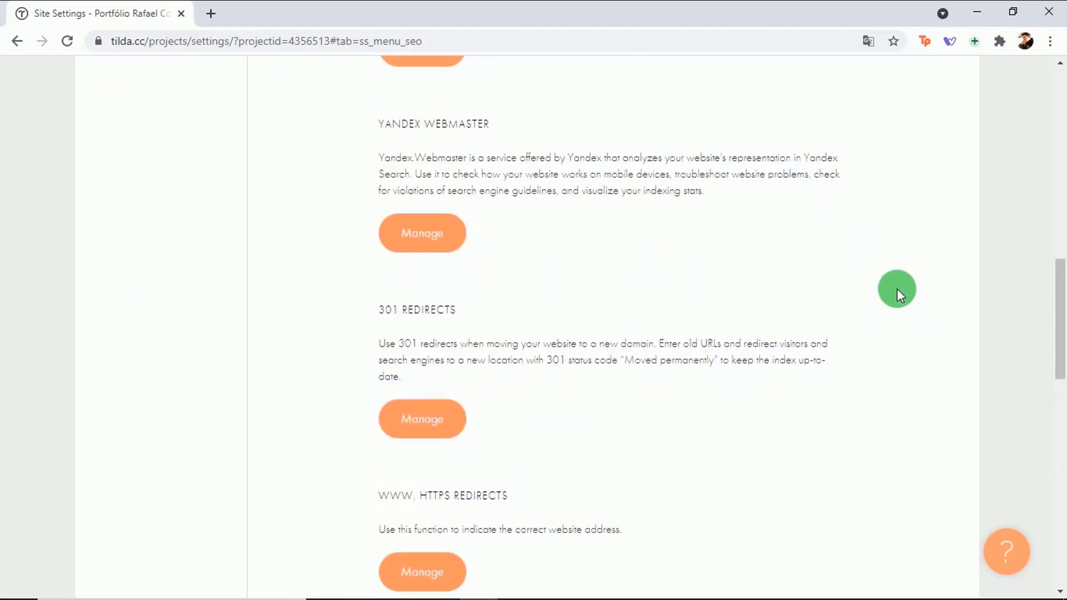
{"action": "scroll", "coordinate": [898, 292], "scroll_direction": "up", "scroll_amount": 20}
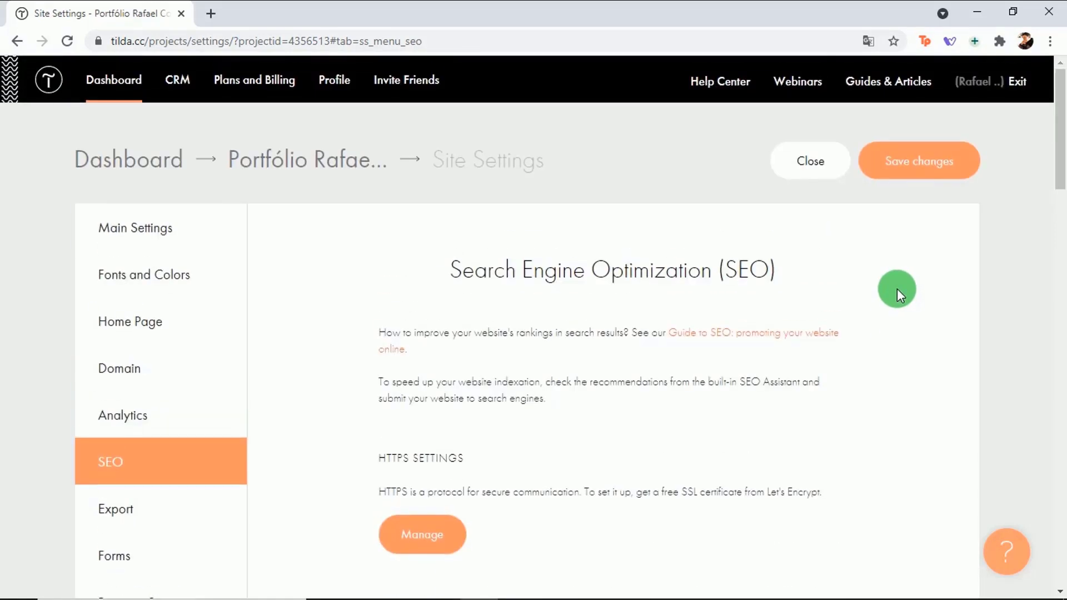
{"action": "left_click", "coordinate": [119, 159]}
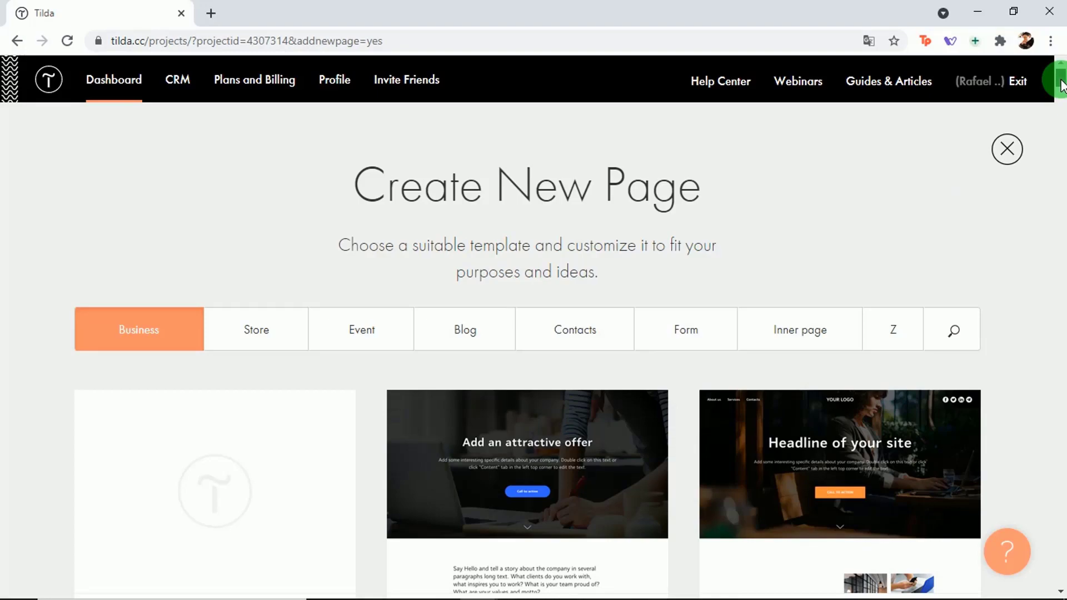
Step: Scroll through the Business templates in the Create New Page gallery and back to the top
{"action": "mouse_move", "coordinate": [1062, 86]}
{"action": "left_mouse_down"}
{"action": "mouse_move", "coordinate": [1061, 236]}
{"action": "mouse_move", "coordinate": [1004, 472]}
{"action": "mouse_move", "coordinate": [1022, 431]}
{"action": "mouse_move", "coordinate": [1030, 348]}
{"action": "mouse_move", "coordinate": [1003, 108]}
{"action": "mouse_move", "coordinate": [1058, 84]}
{"action": "left_mouse_up"}
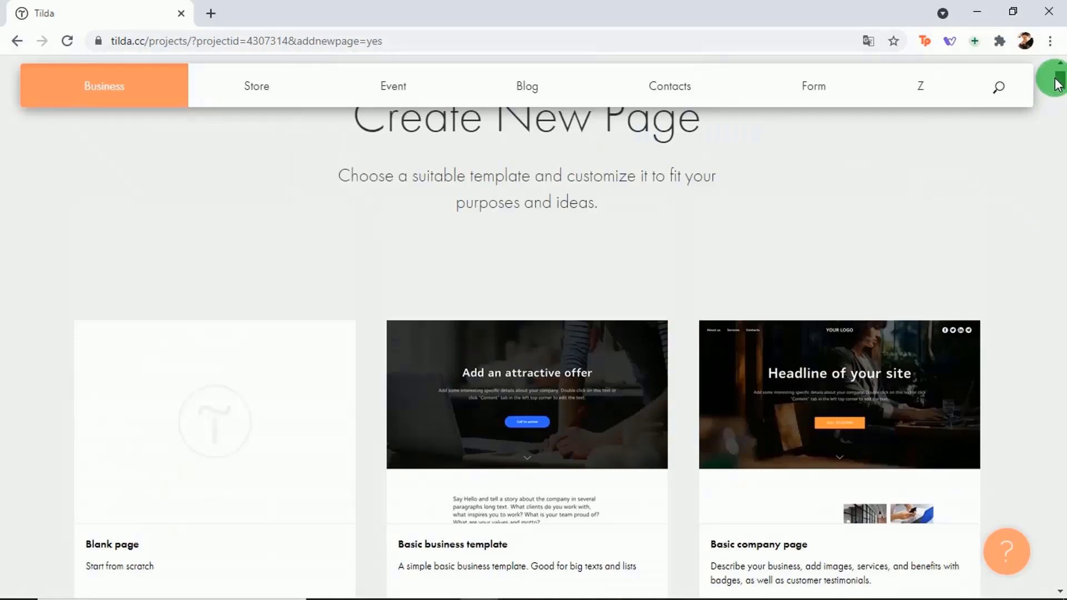
{"action": "left_click_drag", "start_coordinate": [1057, 84], "coordinate": [1041, 88]}
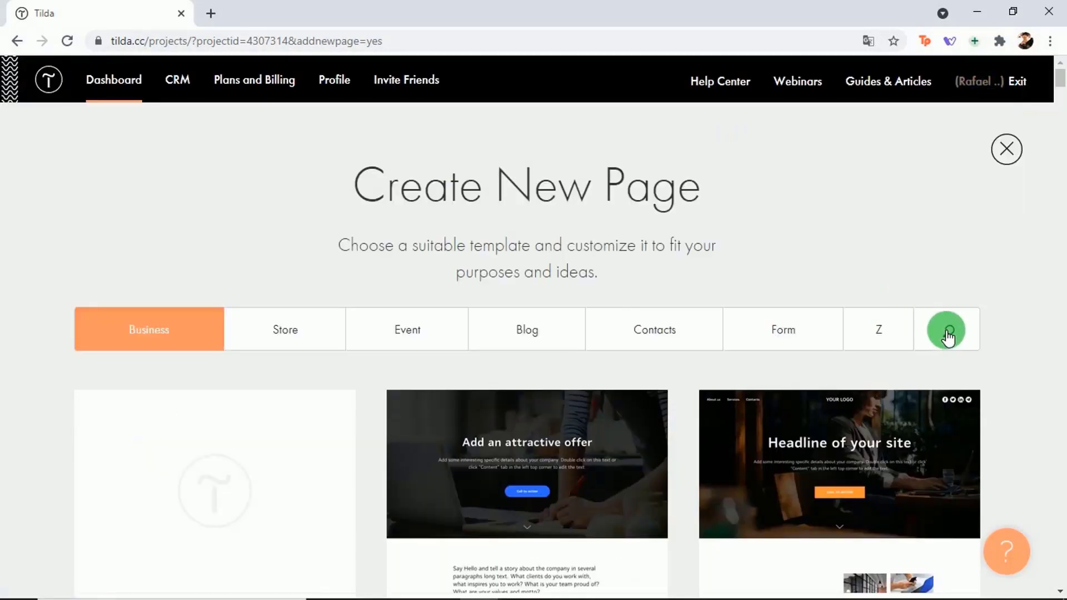
{"action": "left_click", "coordinate": [949, 334]}
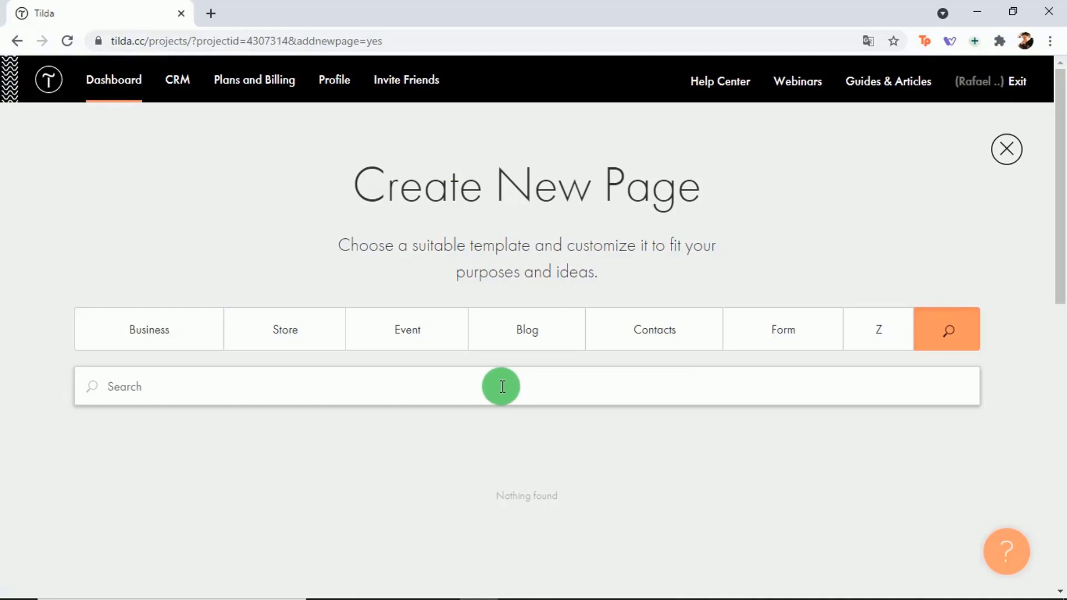
{"action": "type", "text": "portfolio"}
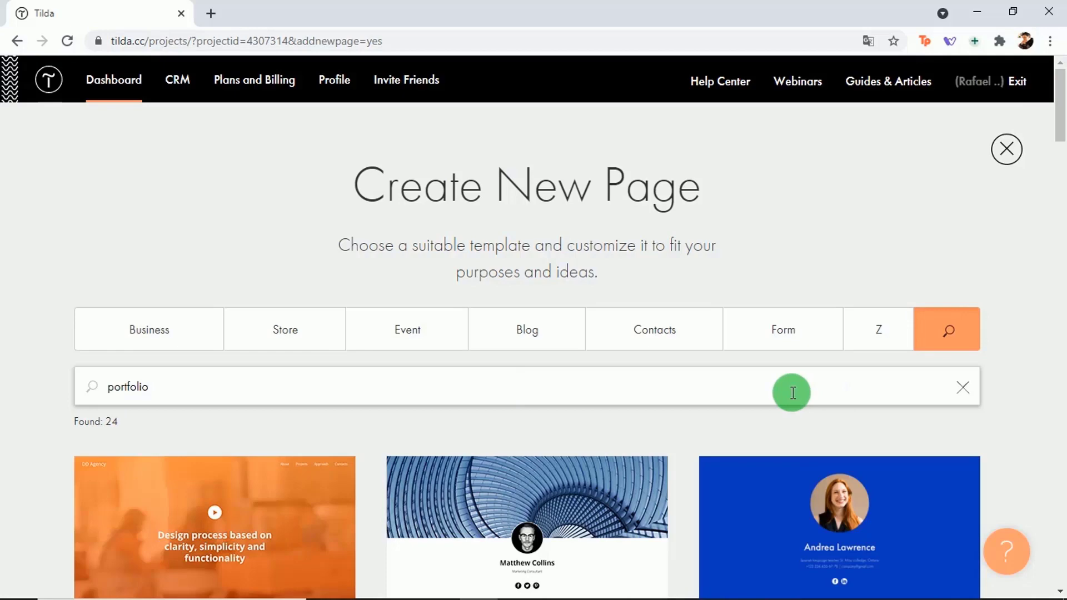
{"action": "scroll", "coordinate": [1055, 111], "scroll_direction": "down", "scroll_amount": 3}
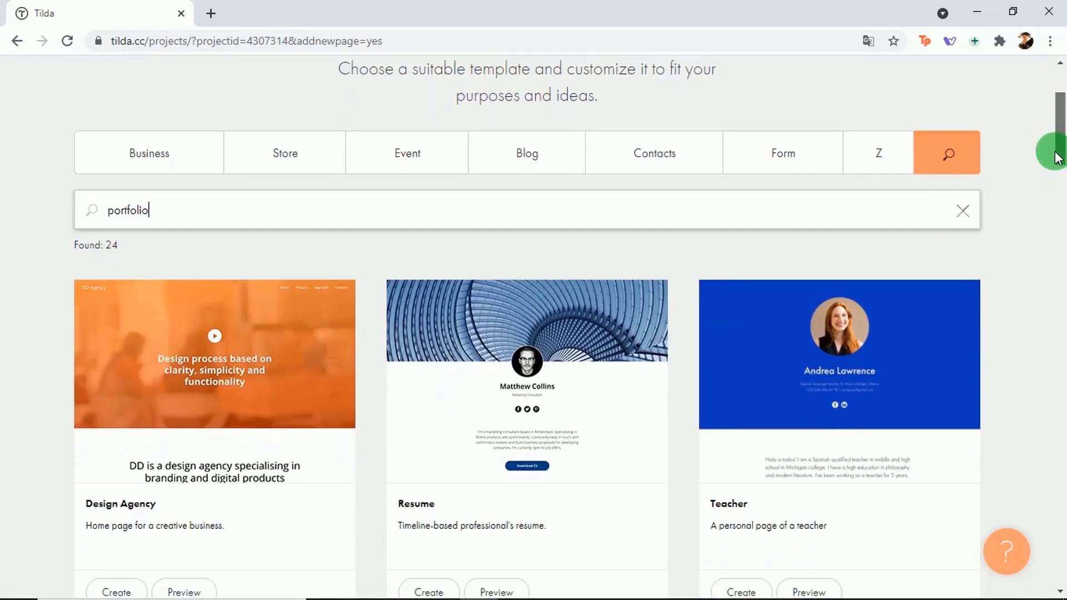
{"action": "left_click_drag", "start_coordinate": [1056, 157], "coordinate": [984, 265]}
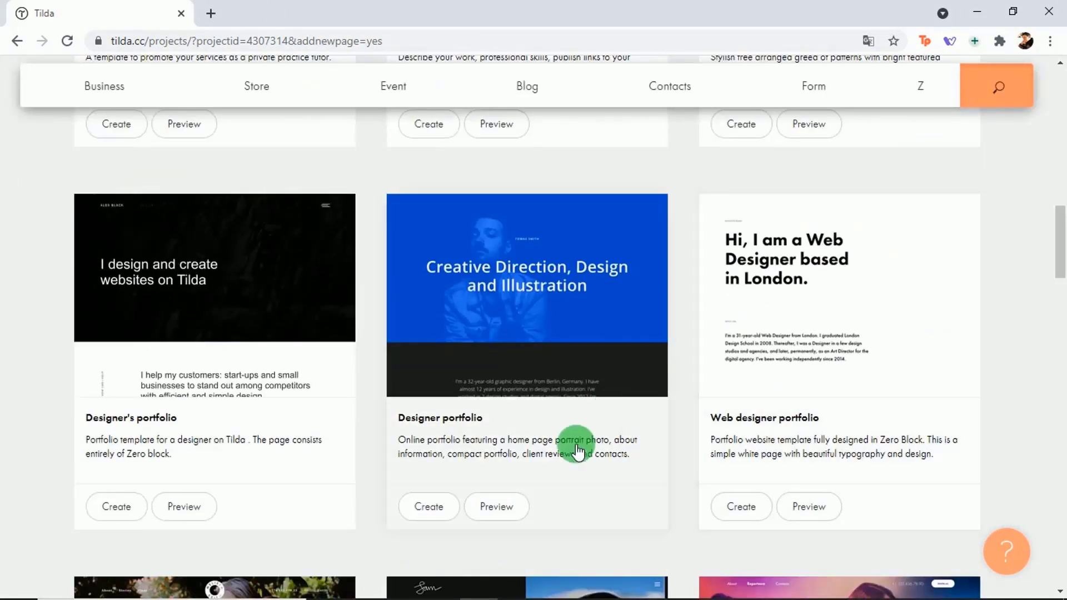
{"action": "left_click", "coordinate": [507, 508]}
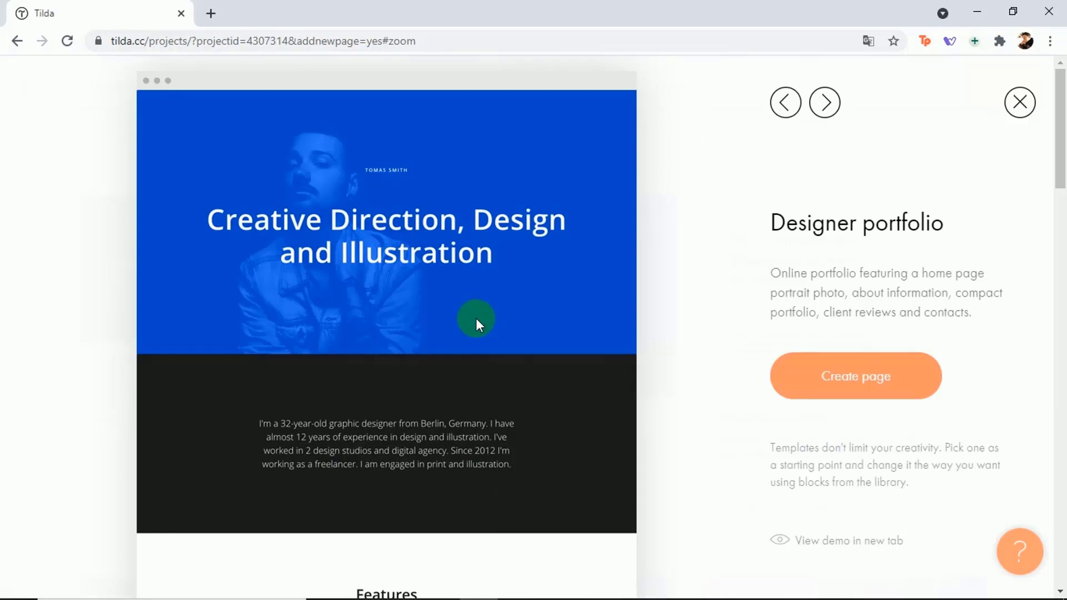
{"action": "left_click_drag", "start_coordinate": [1058, 124], "coordinate": [1038, 115]}
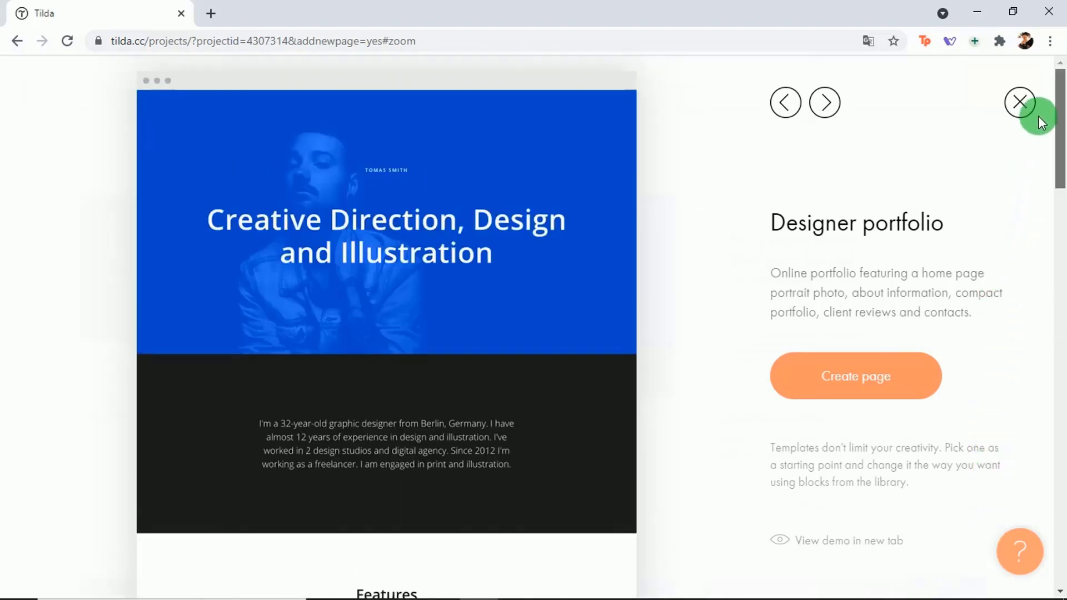
{"action": "left_click", "coordinate": [1021, 105]}
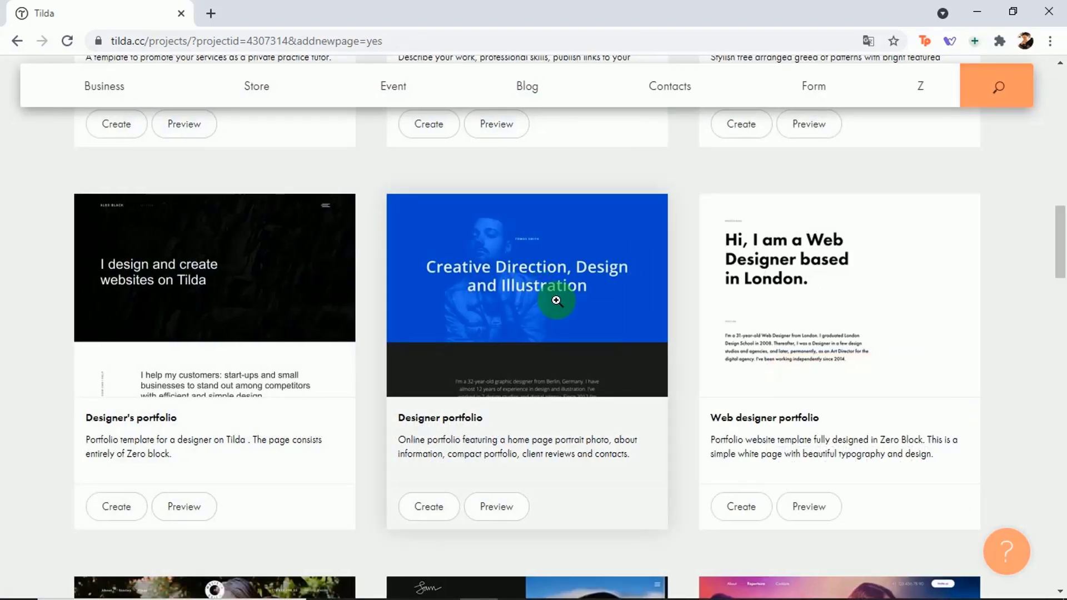
Step: Create a page from the Designer portfolio template and go through all onboarding slides to Get started
{"action": "left_click", "coordinate": [432, 508]}
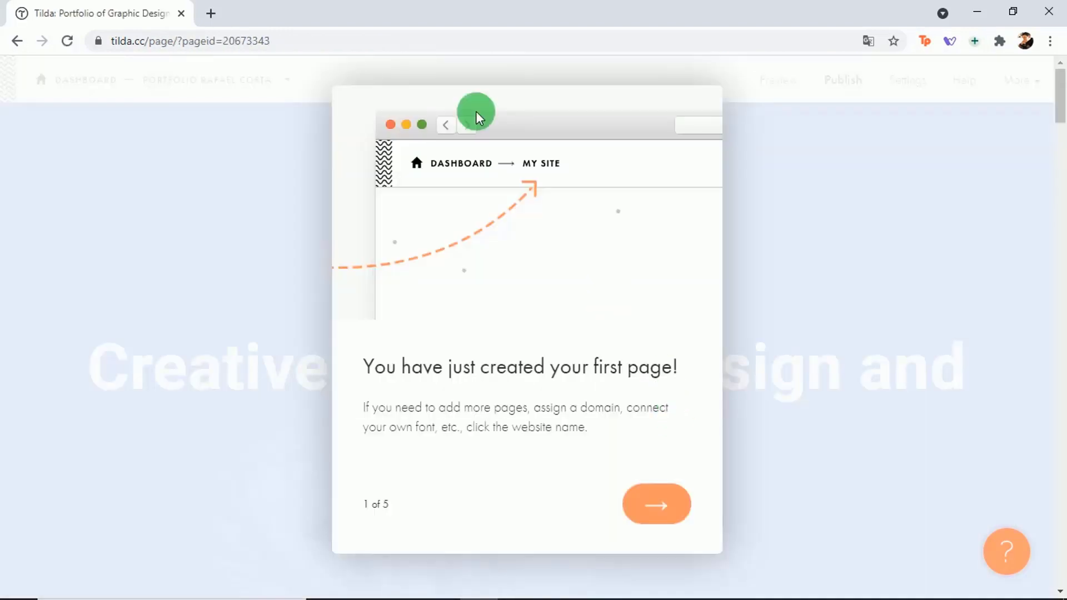
{"action": "left_click", "coordinate": [654, 509]}
{"action": "left_click", "coordinate": [664, 515]}
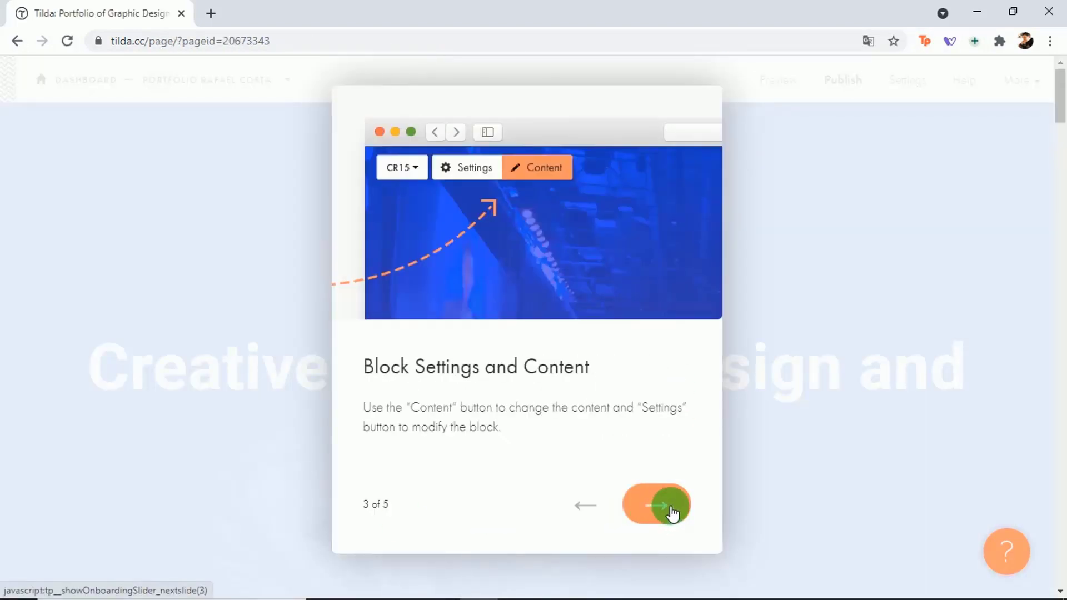
{"action": "left_click", "coordinate": [671, 512]}
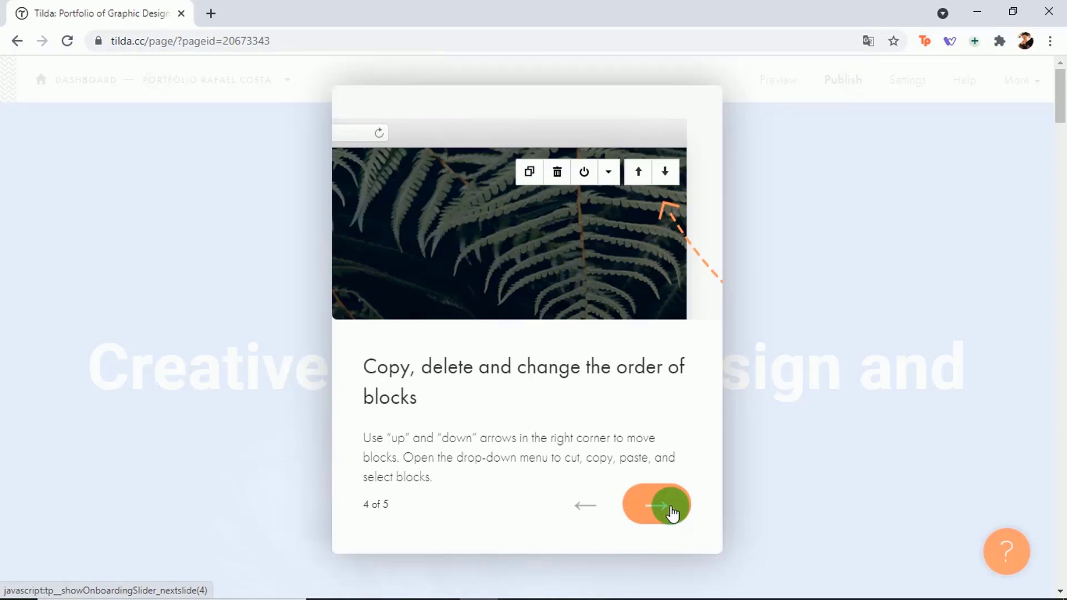
{"action": "left_click", "coordinate": [672, 512]}
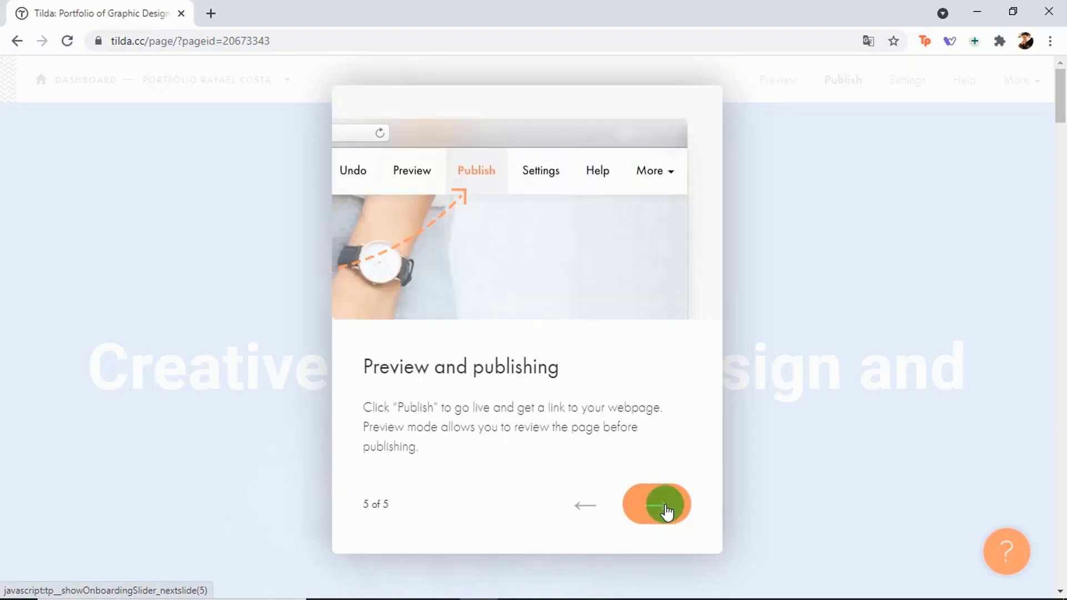
{"action": "left_click", "coordinate": [667, 511]}
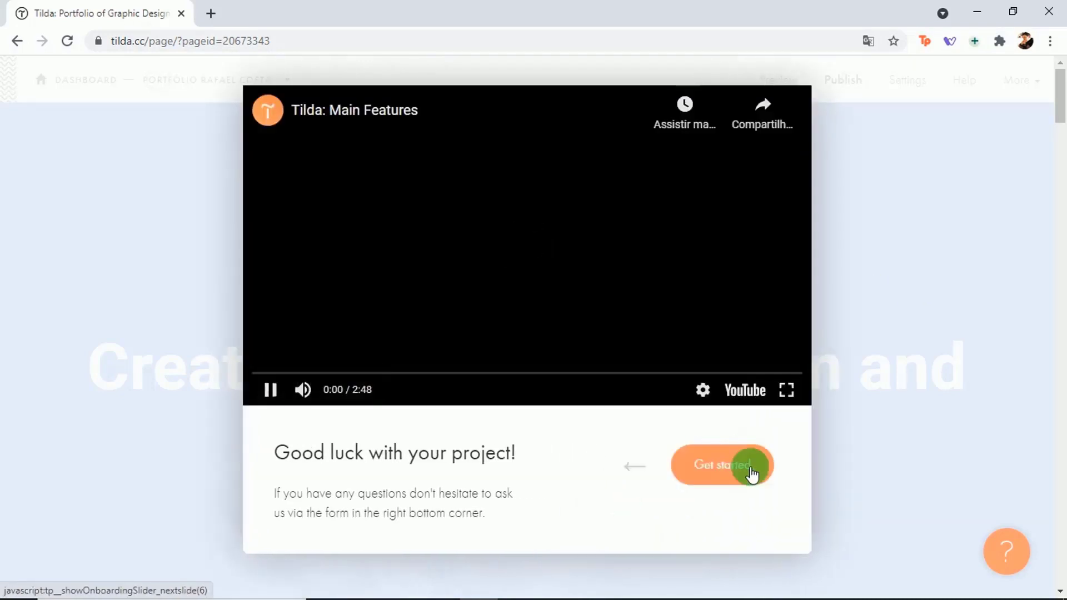
{"action": "left_click", "coordinate": [742, 469]}
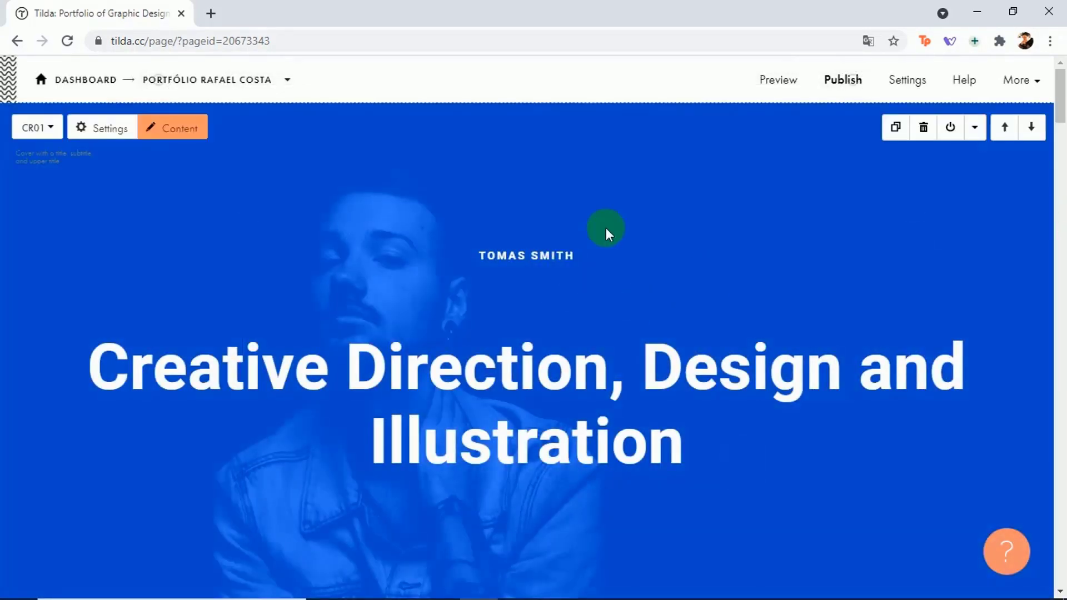
{"action": "left_click", "coordinate": [178, 86]}
{"action": "left_click", "coordinate": [191, 202]}
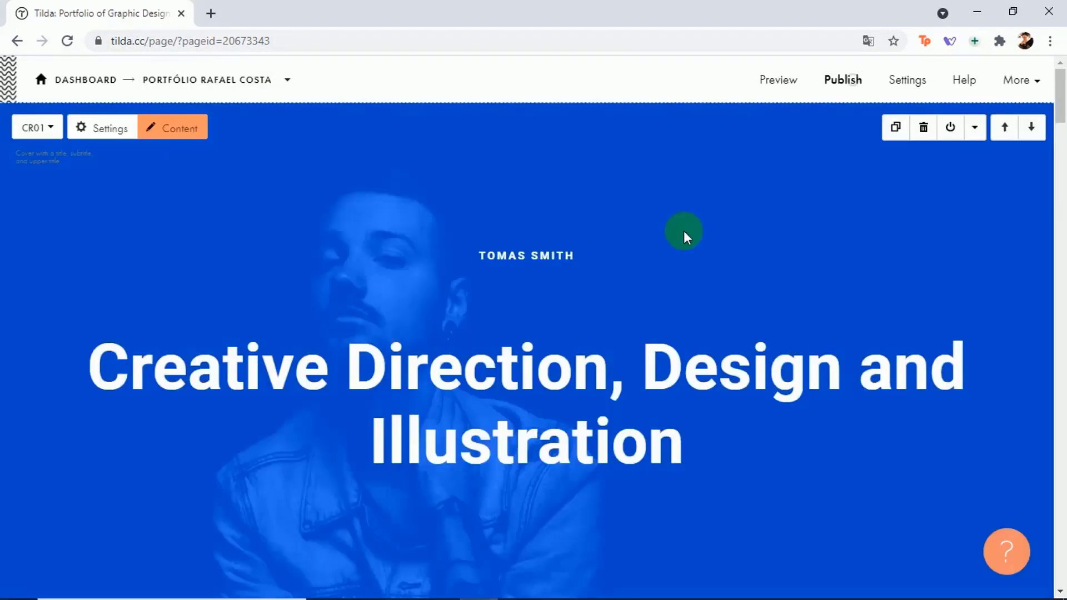
{"action": "left_click", "coordinate": [851, 85]}
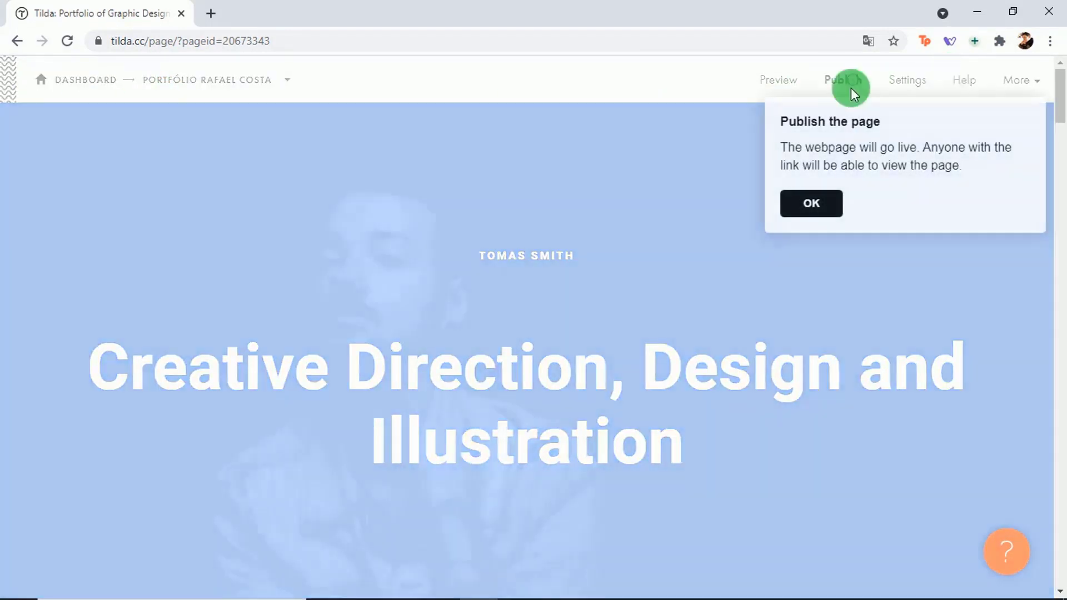
{"action": "left_click", "coordinate": [804, 203]}
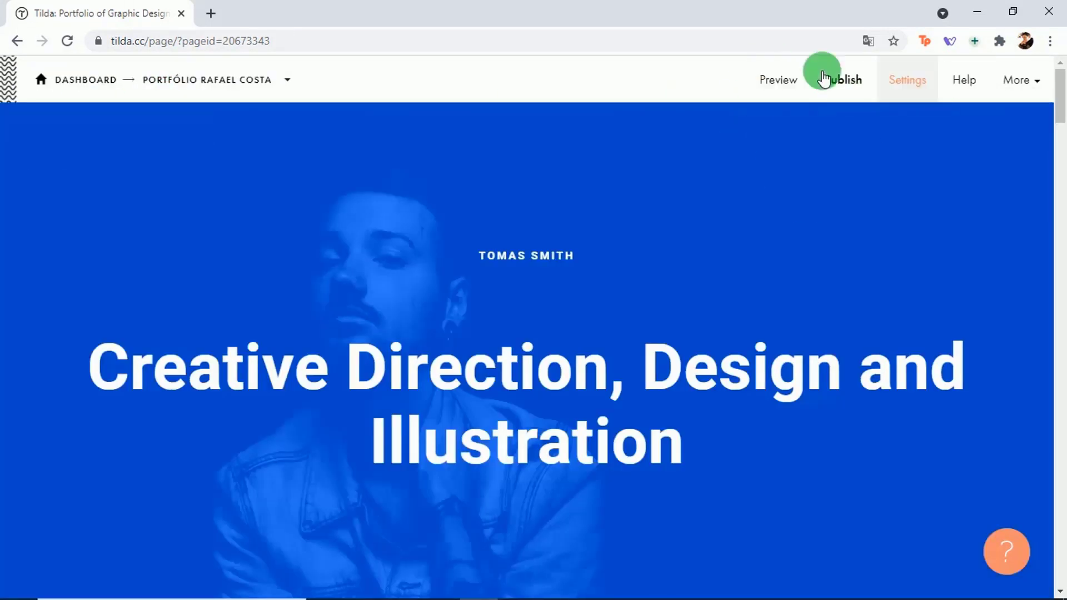
{"action": "mouse_move", "coordinate": [527, 195]}
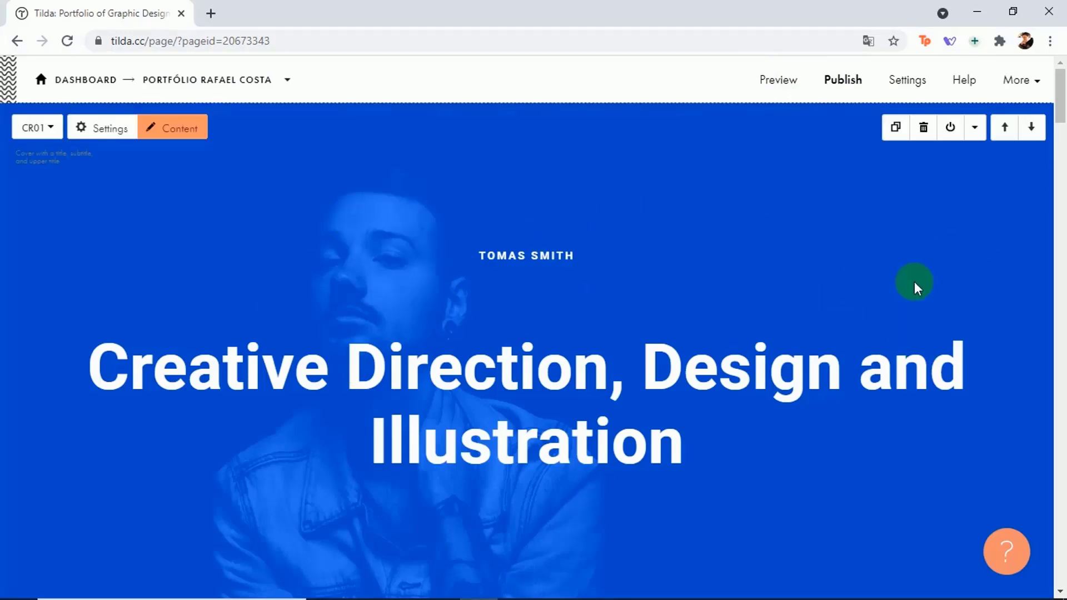
{"action": "left_click_drag", "start_coordinate": [1062, 105], "coordinate": [1059, 95]}
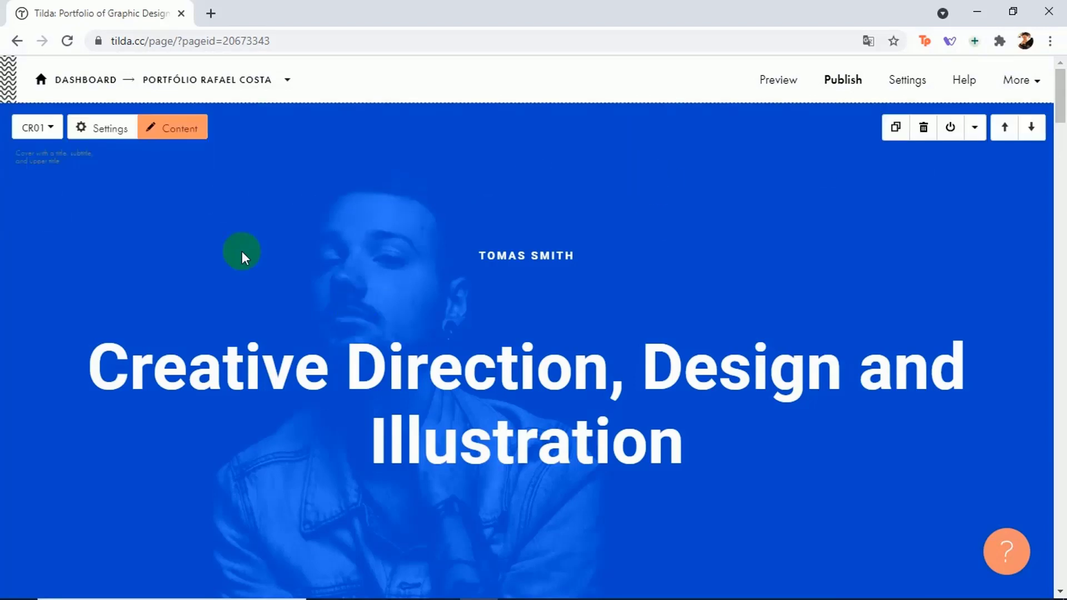
{"action": "left_click", "coordinate": [1062, 114]}
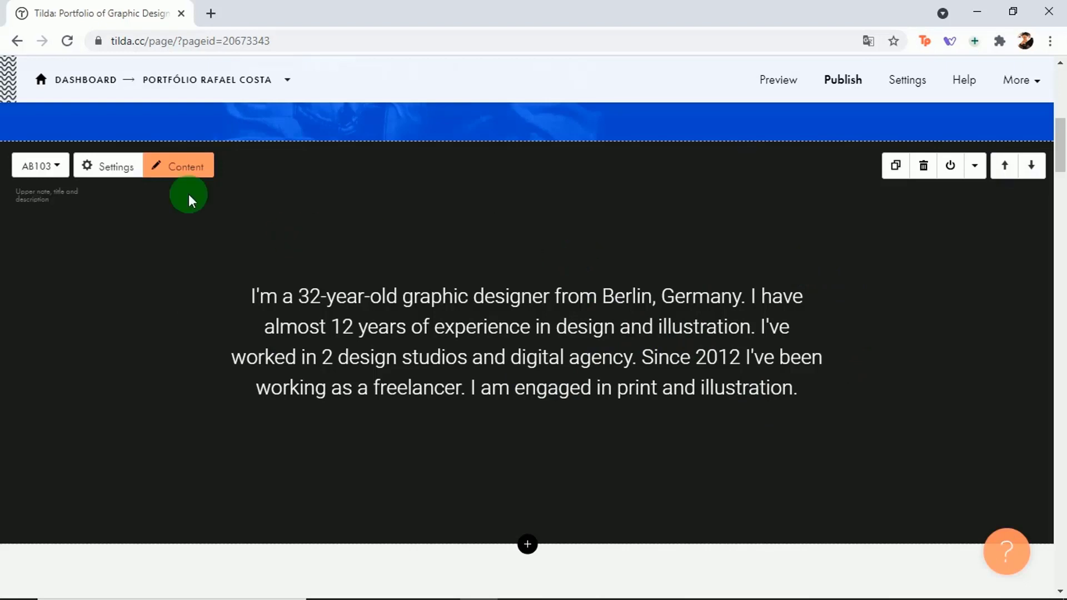
{"action": "left_click_drag", "start_coordinate": [1059, 145], "coordinate": [1062, 194]}
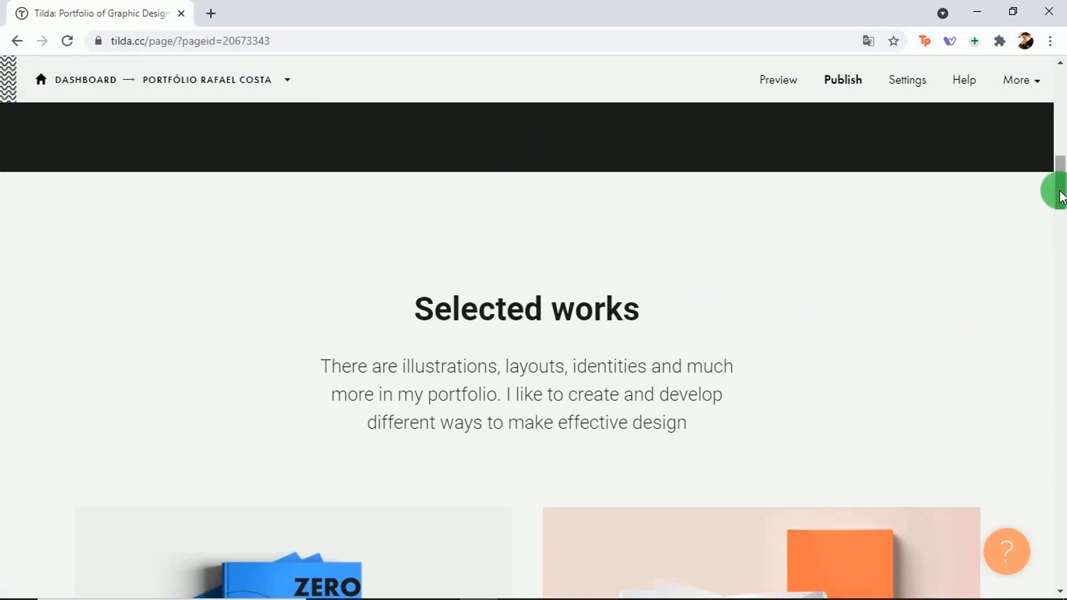
{"action": "left_click_drag", "start_coordinate": [1062, 195], "coordinate": [1060, 87]}
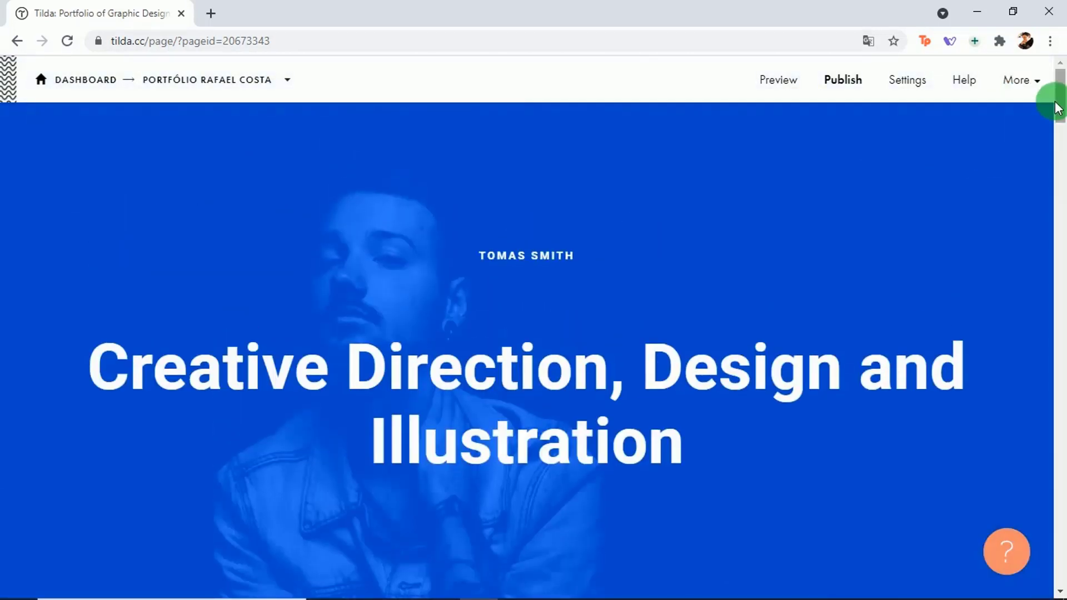
{"action": "scroll", "coordinate": [1062, 107], "scroll_direction": "down", "scroll_amount": 1}
{"action": "scroll", "coordinate": [1063, 108], "scroll_direction": "up", "scroll_amount": 1}
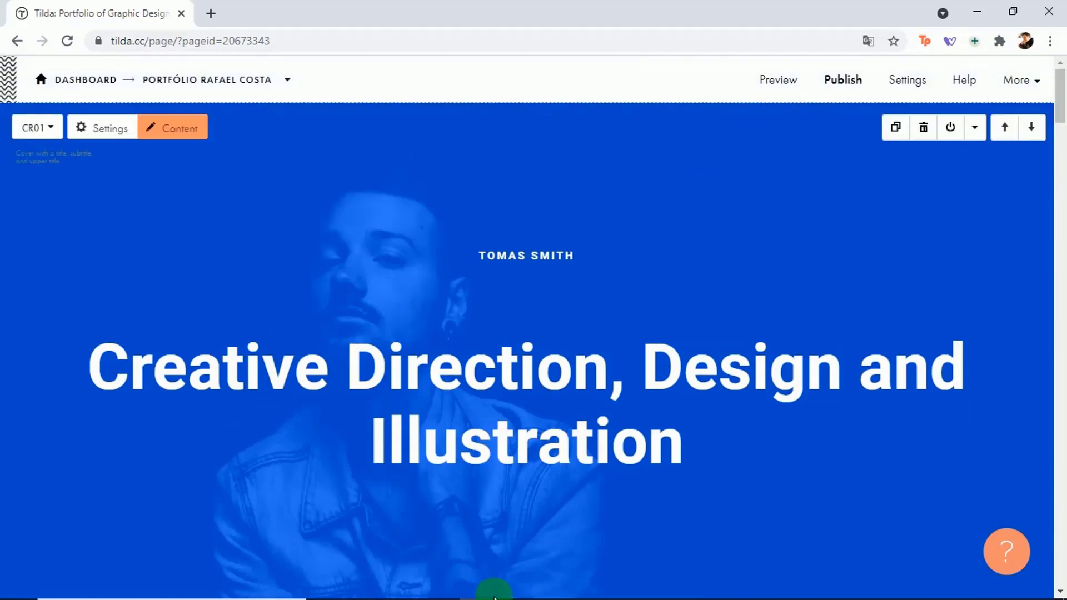
{"action": "mouse_move", "coordinate": [494, 598]}
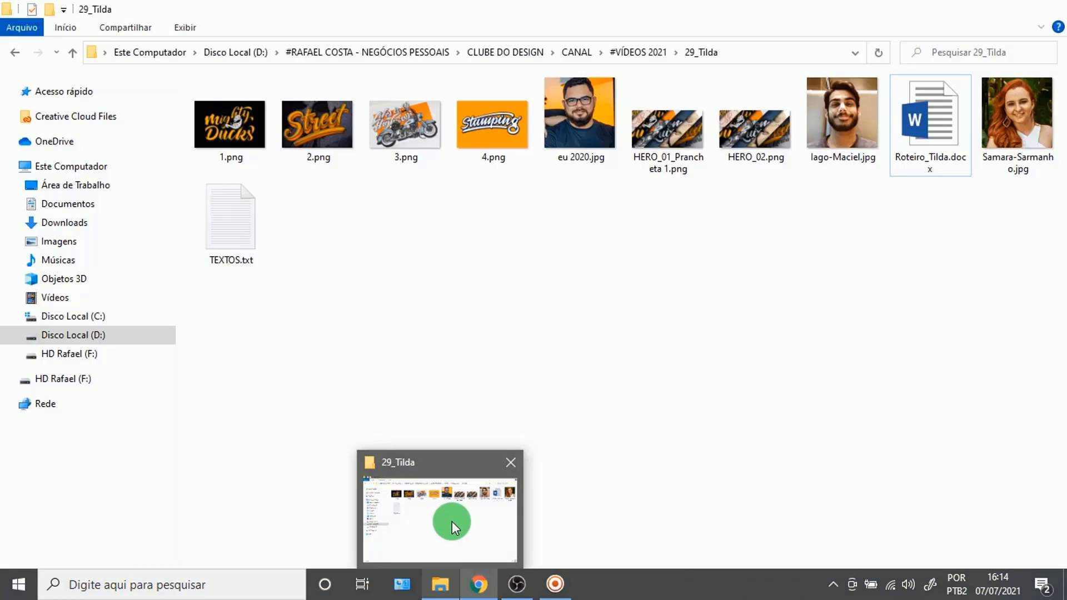
Step: Open TEXTOS.txt from the 29_Tilda folder, then minimise Notepad and Explorer back to the editor
{"action": "left_click", "coordinate": [447, 547]}
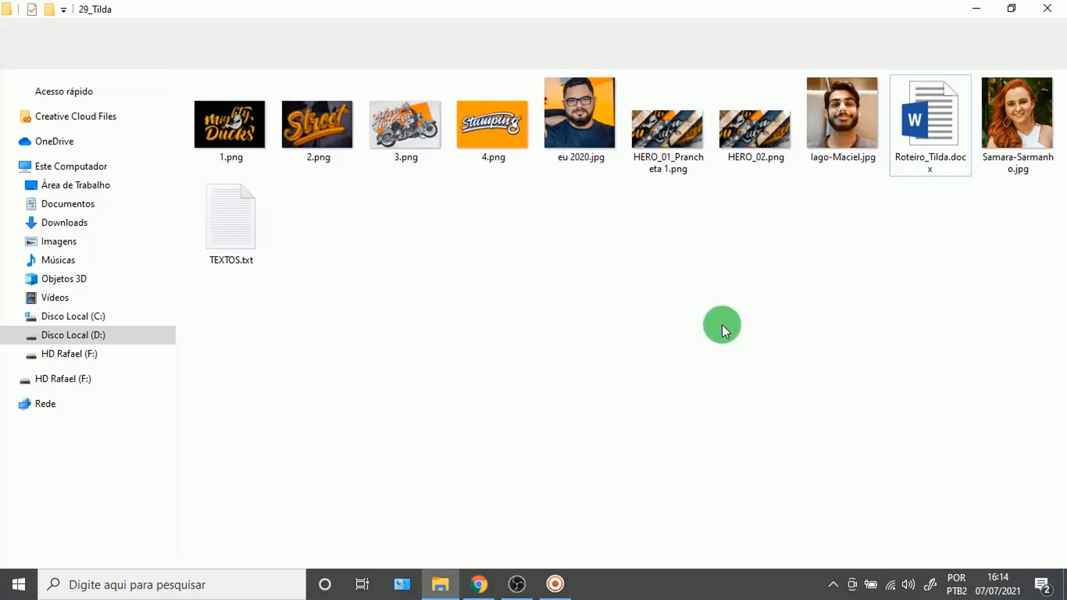
{"action": "double_click", "coordinate": [232, 216]}
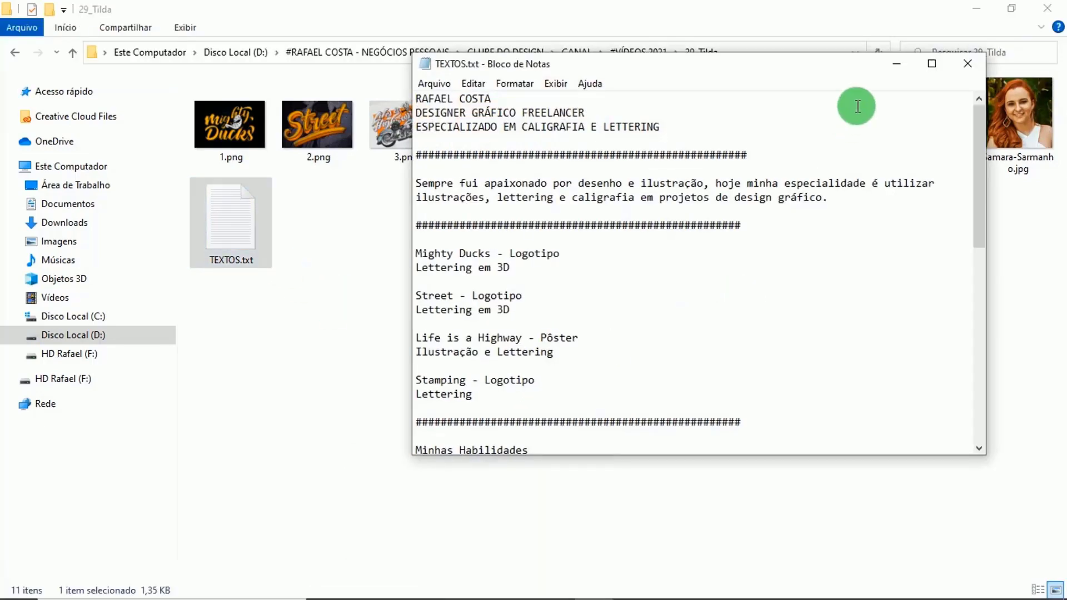
{"action": "left_click", "coordinate": [985, 12]}
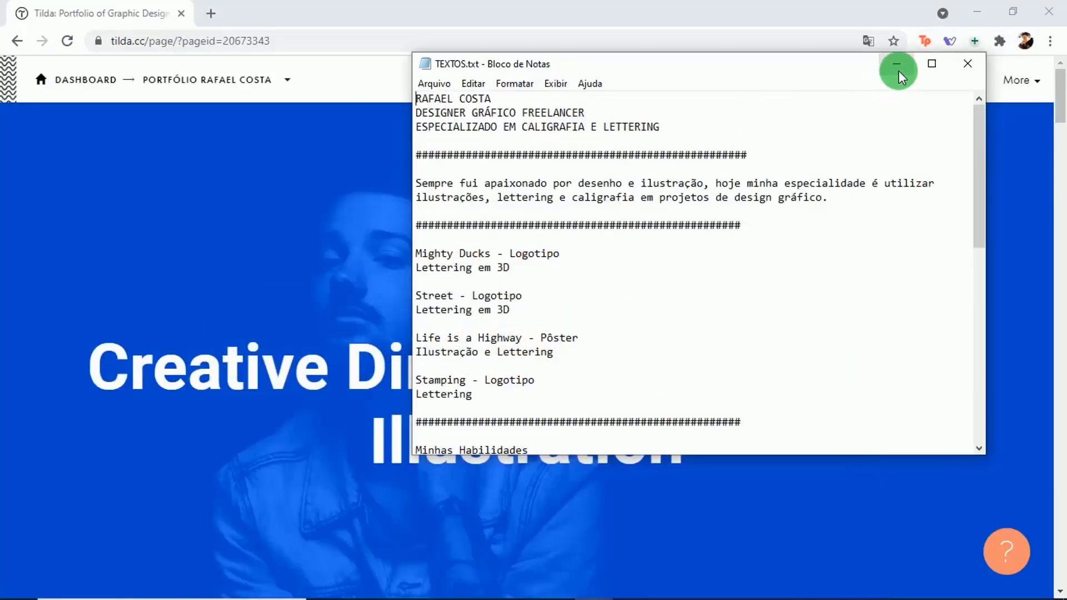
{"action": "left_click", "coordinate": [897, 64]}
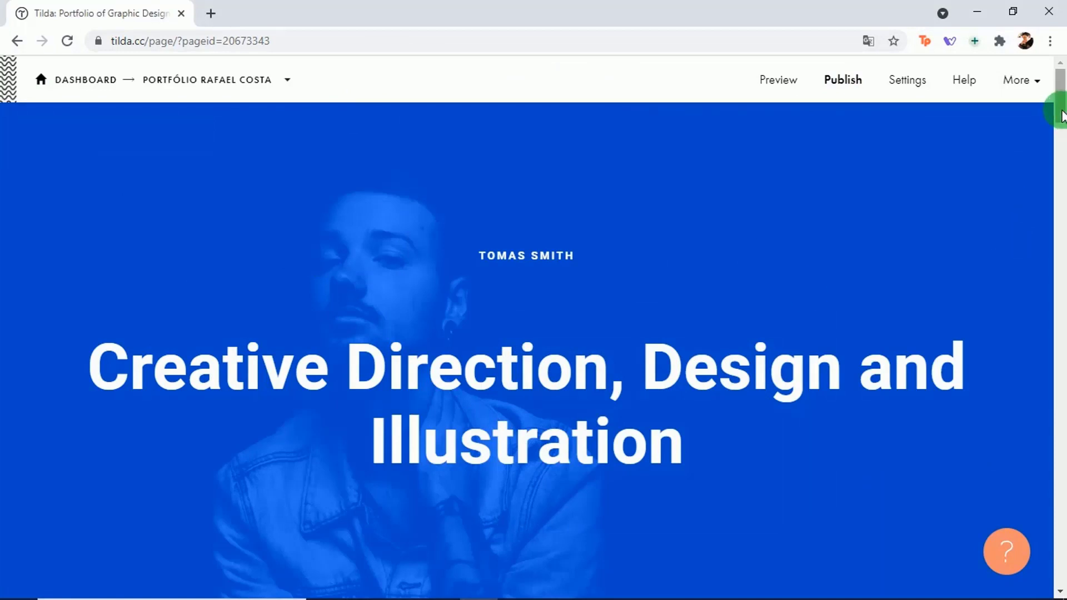
{"action": "scroll", "coordinate": [1051, 112], "scroll_direction": "down", "scroll_amount": 1}
{"action": "scroll", "coordinate": [1051, 111], "scroll_direction": "up", "scroll_amount": 1}
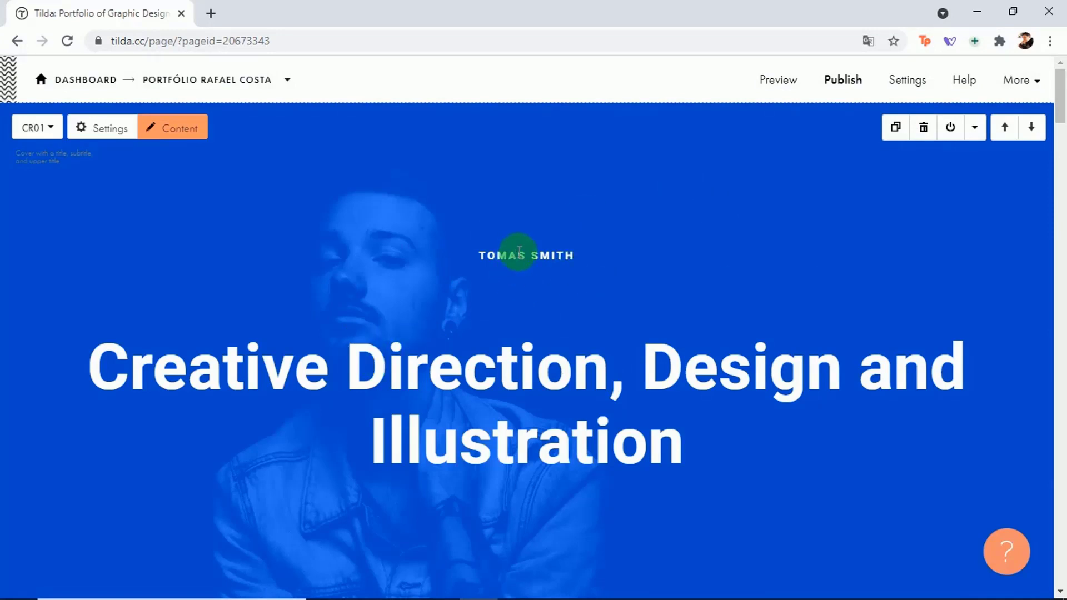
Step: Replace the cover's template name line with the designer's full name
{"action": "left_click", "coordinate": [519, 251]}
{"action": "left_click", "coordinate": [579, 255]}
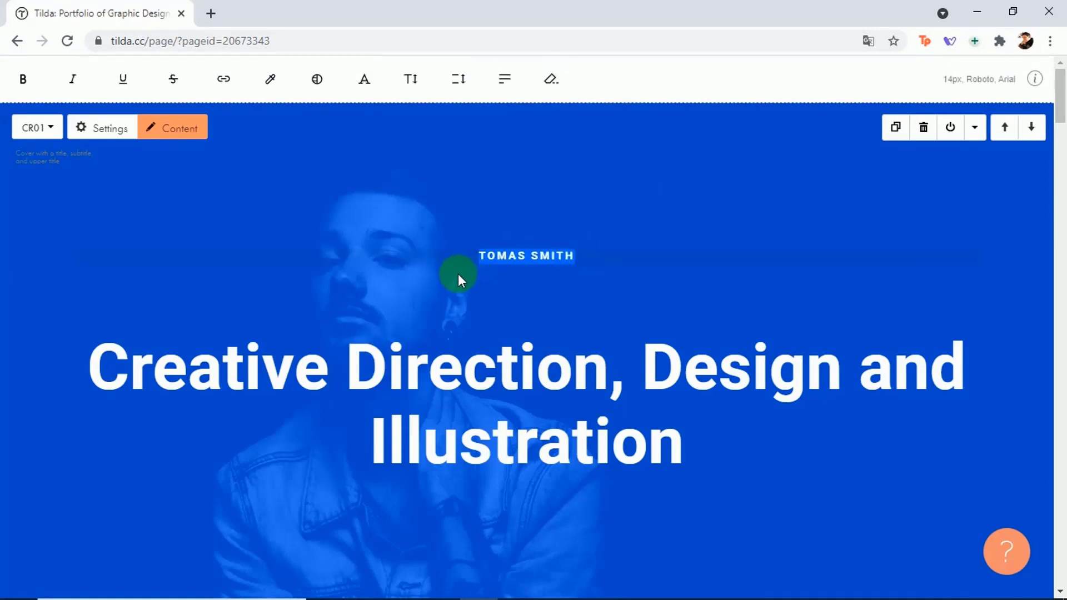
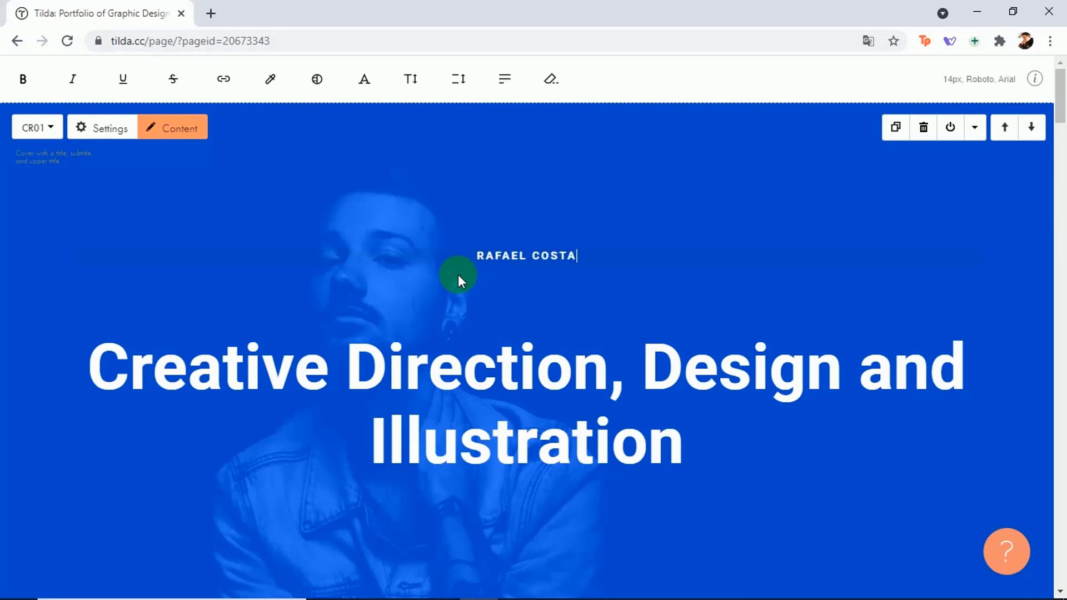
Step: Copy 'DESIGNER GRÁFICO FREELANCER' from TEXTOS.txt and paste it over the cover headline
{"action": "left_click", "coordinate": [606, 363]}
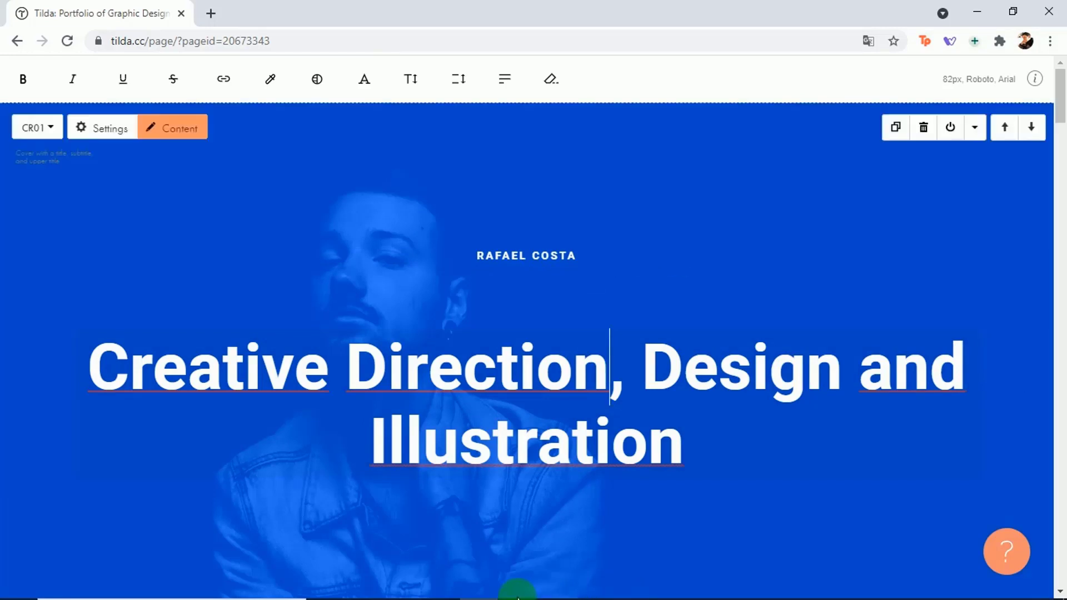
{"action": "mouse_move", "coordinate": [559, 584]}
{"action": "left_click", "coordinate": [593, 587]}
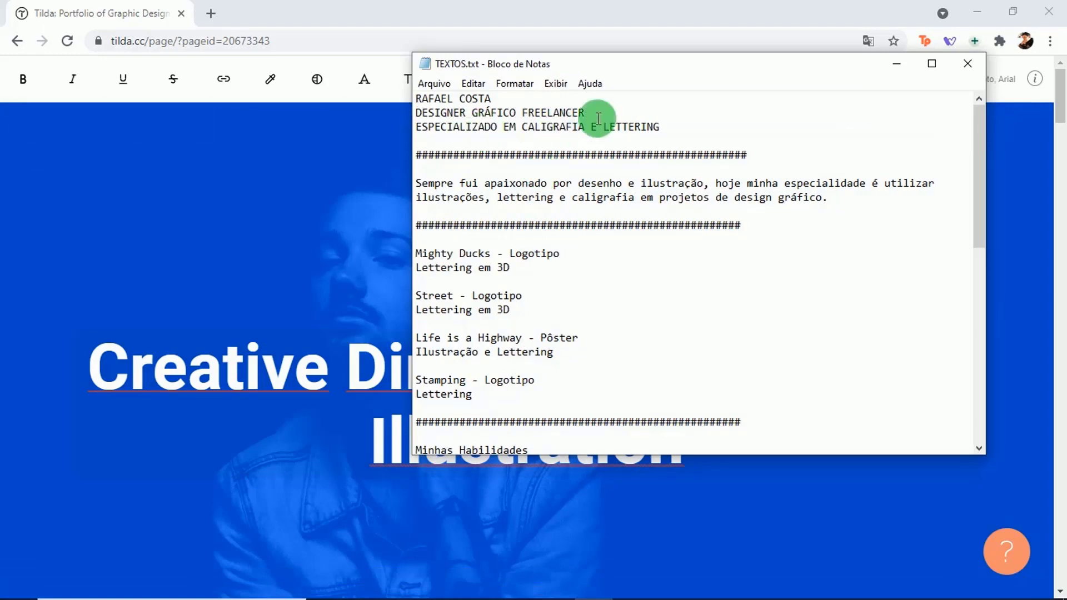
{"action": "left_click_drag", "start_coordinate": [599, 113], "coordinate": [424, 100]}
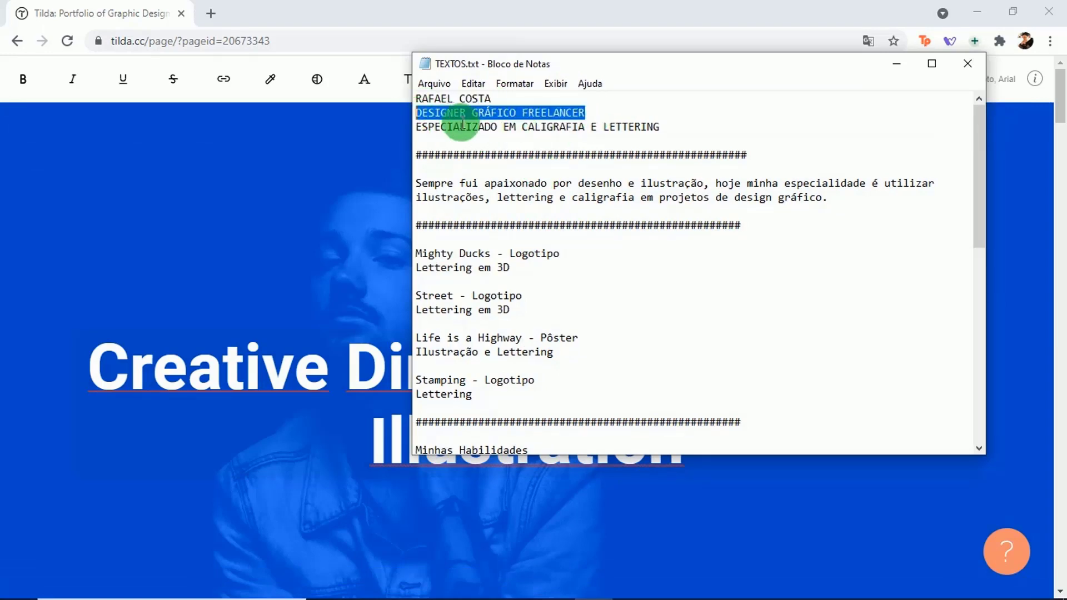
{"action": "left_click", "coordinate": [896, 63]}
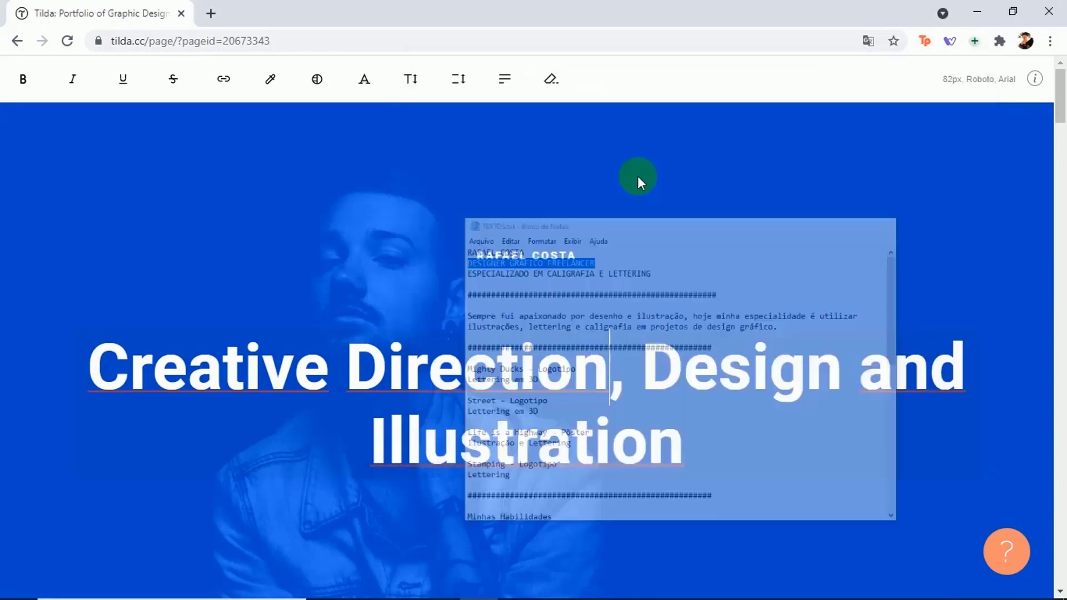
{"action": "left_click", "coordinate": [627, 364]}
{"action": "left_click_drag", "start_coordinate": [686, 442], "coordinate": [126, 381]}
{"action": "type", "text": "DESIGNER GRÁFICO FREELANCER"}
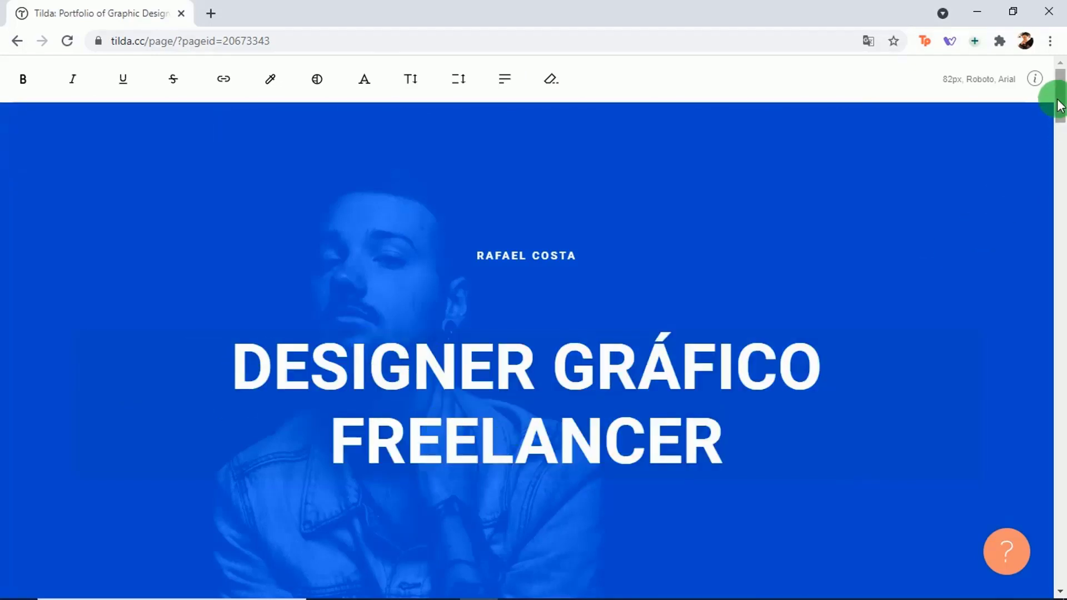
{"action": "left_click_drag", "start_coordinate": [1058, 102], "coordinate": [1062, 117]}
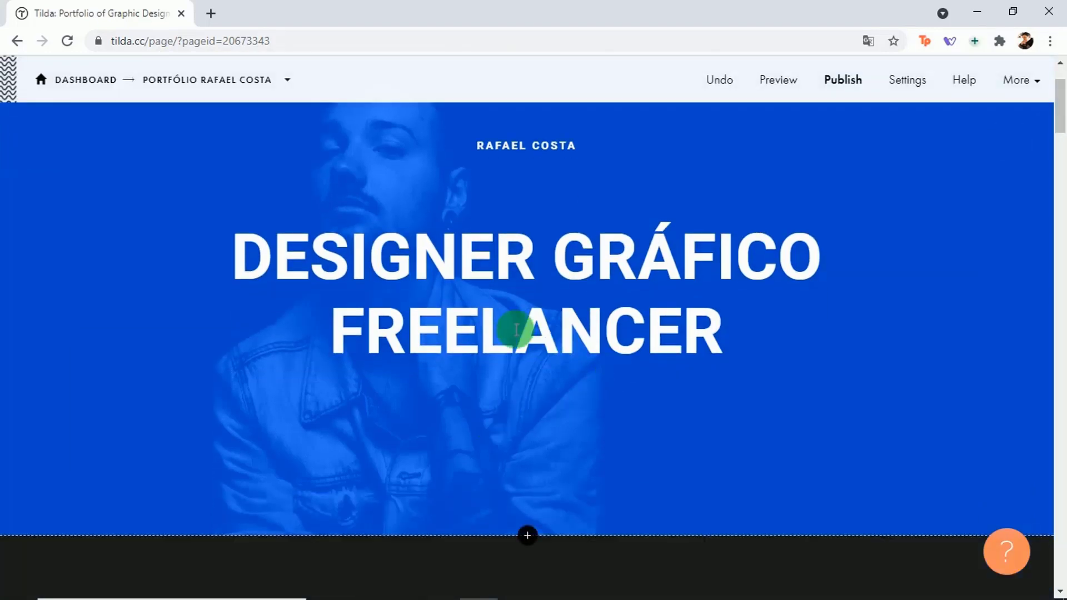
{"action": "left_click_drag", "start_coordinate": [1060, 111], "coordinate": [1059, 98]}
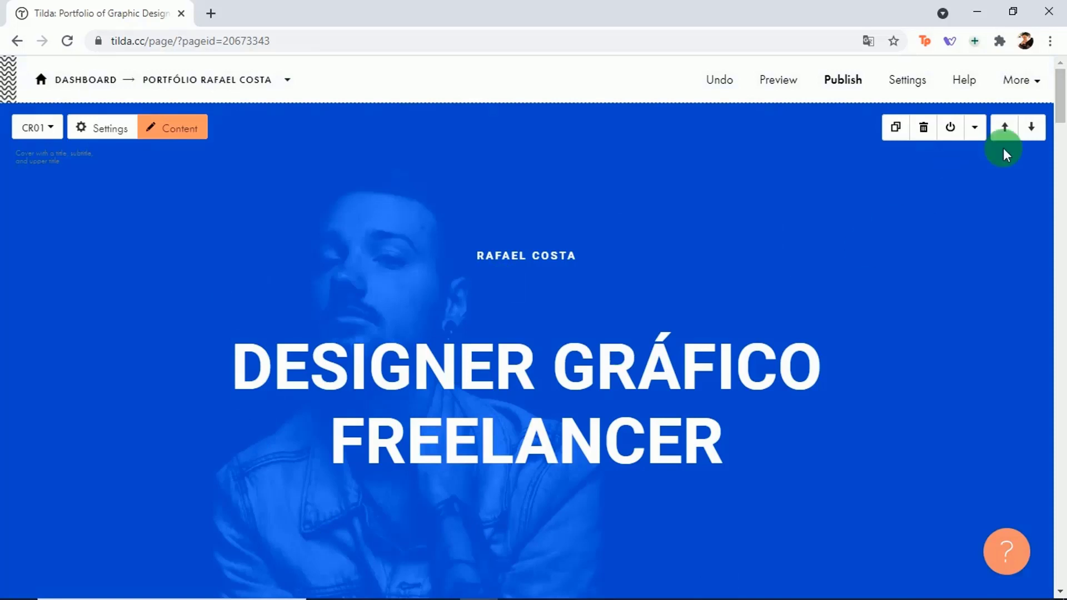
{"action": "left_click_drag", "start_coordinate": [1056, 95], "coordinate": [1056, 86]}
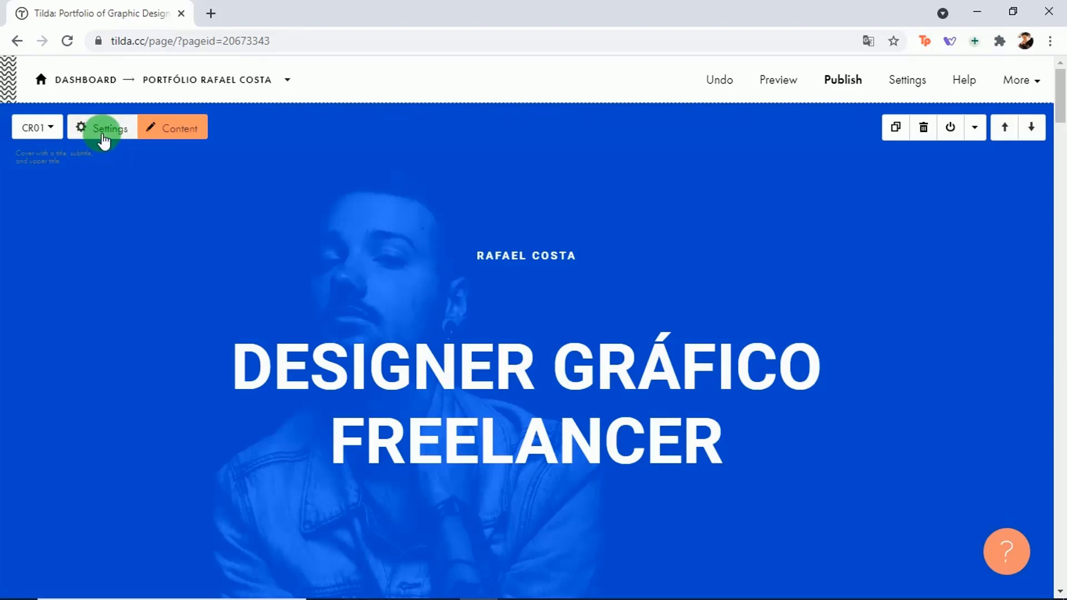
Step: Paste the 'Sempre fui apaixonado por desenho e ilustração...' paragraph from TEXTOS.txt into the cover Description
{"action": "left_click", "coordinate": [184, 136]}
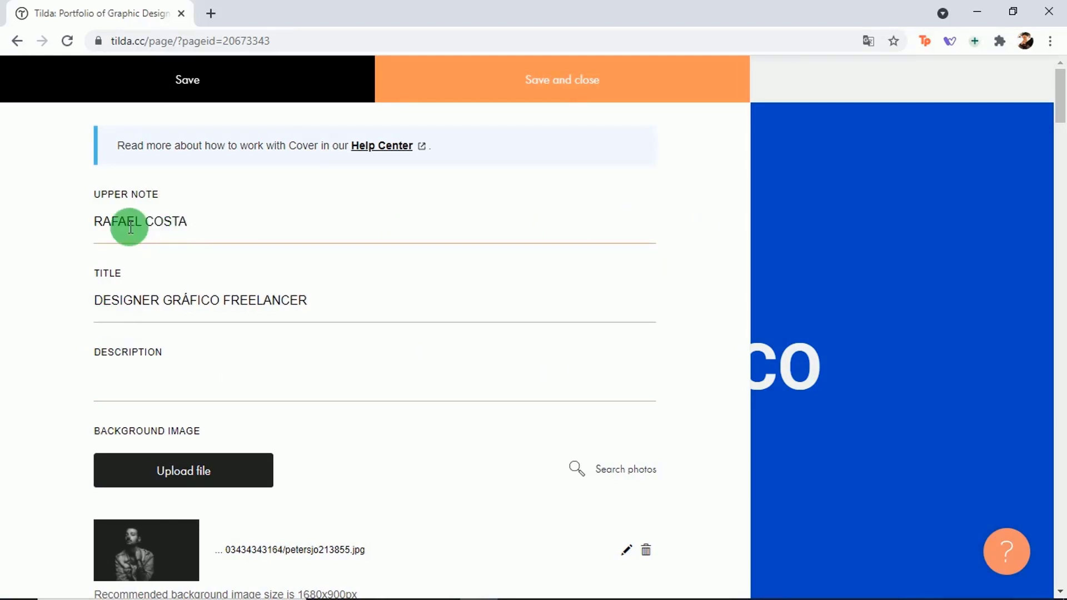
{"action": "left_click", "coordinate": [135, 386]}
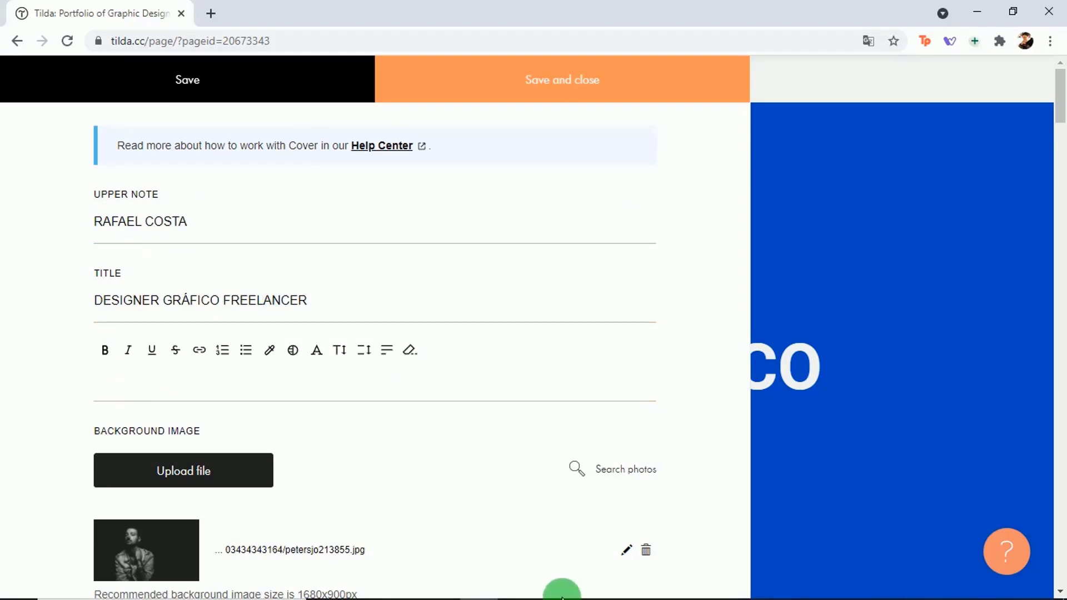
{"action": "mouse_move", "coordinate": [538, 595]}
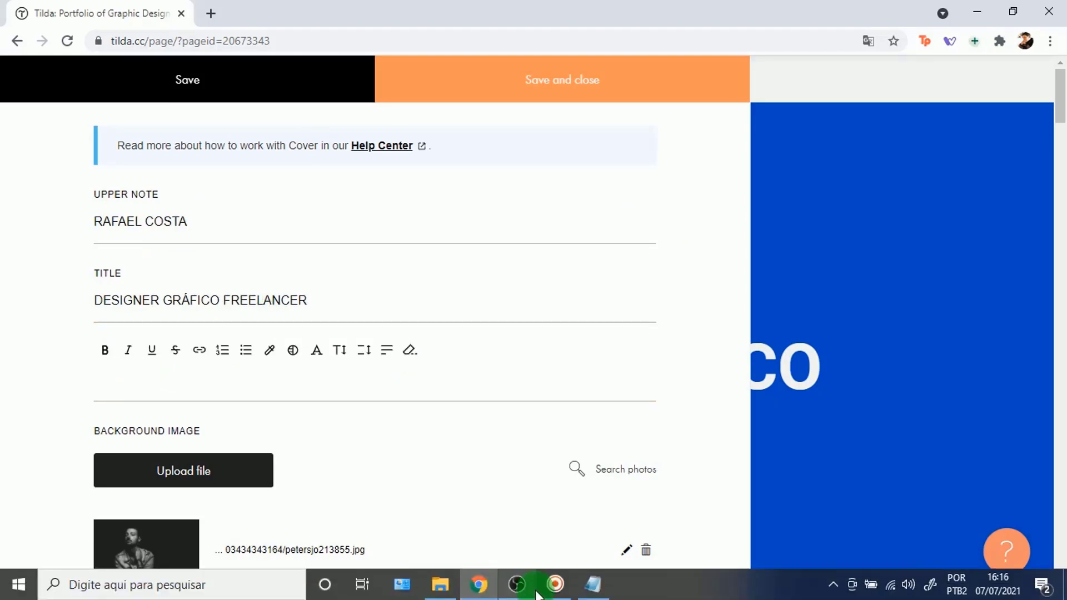
{"action": "left_click", "coordinate": [593, 584]}
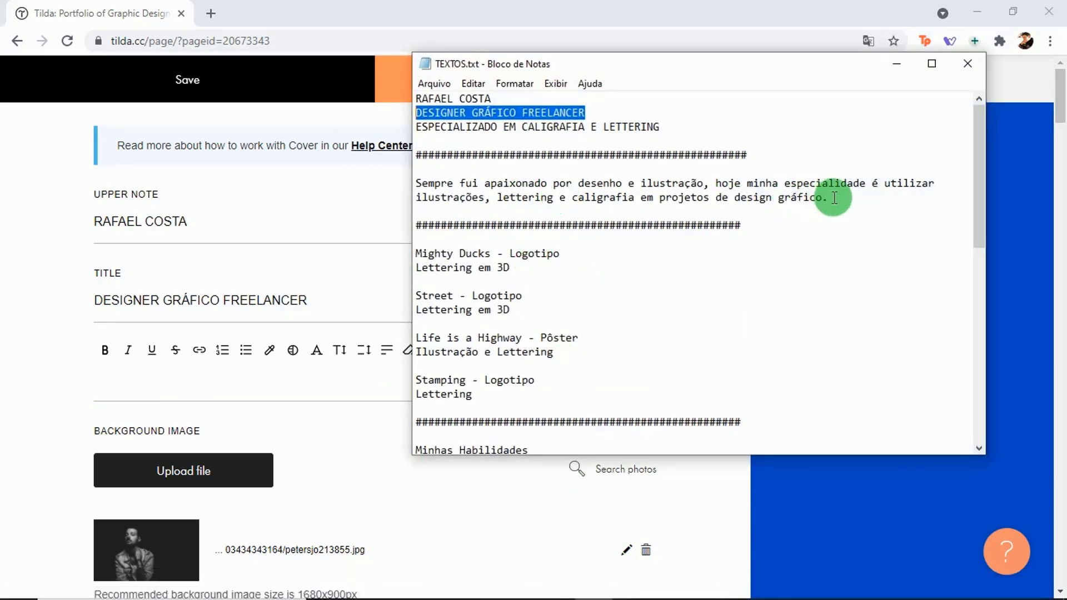
{"action": "left_click_drag", "start_coordinate": [833, 198], "coordinate": [410, 178]}
{"action": "key", "text": "ctrl+c"}
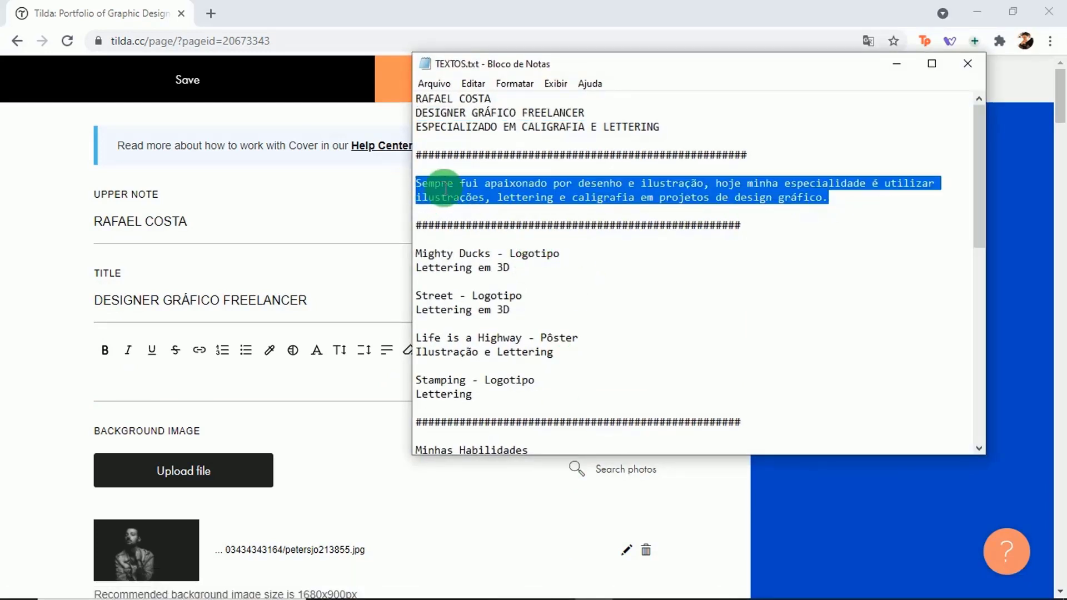
{"action": "right_click", "coordinate": [445, 190]}
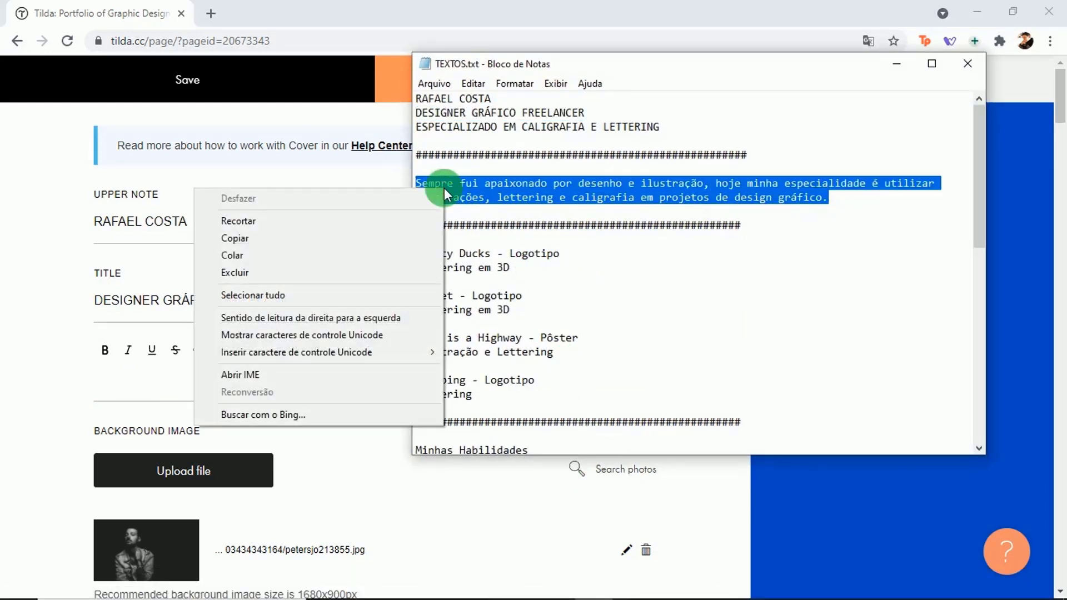
{"action": "left_click", "coordinate": [270, 239]}
{"action": "left_click", "coordinate": [242, 395]}
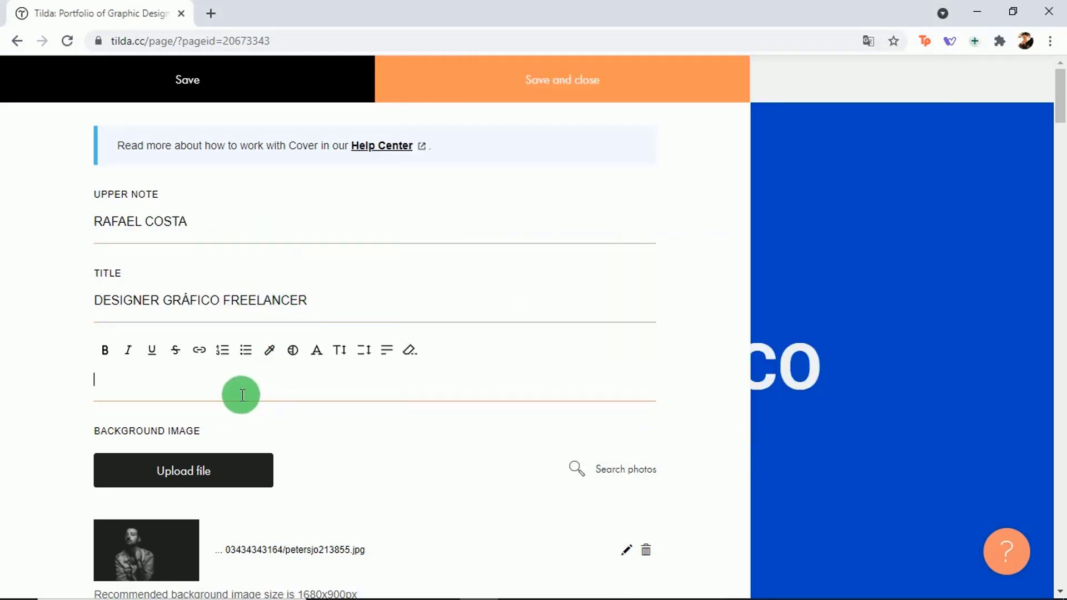
{"action": "key", "text": "ctrl+v"}
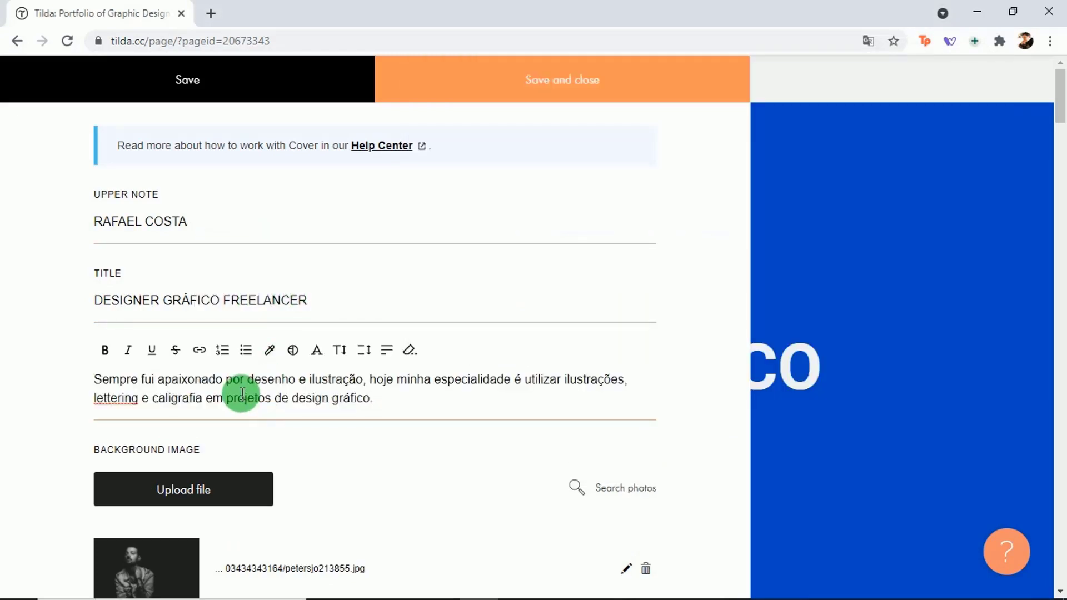
{"action": "left_click", "coordinate": [694, 371]}
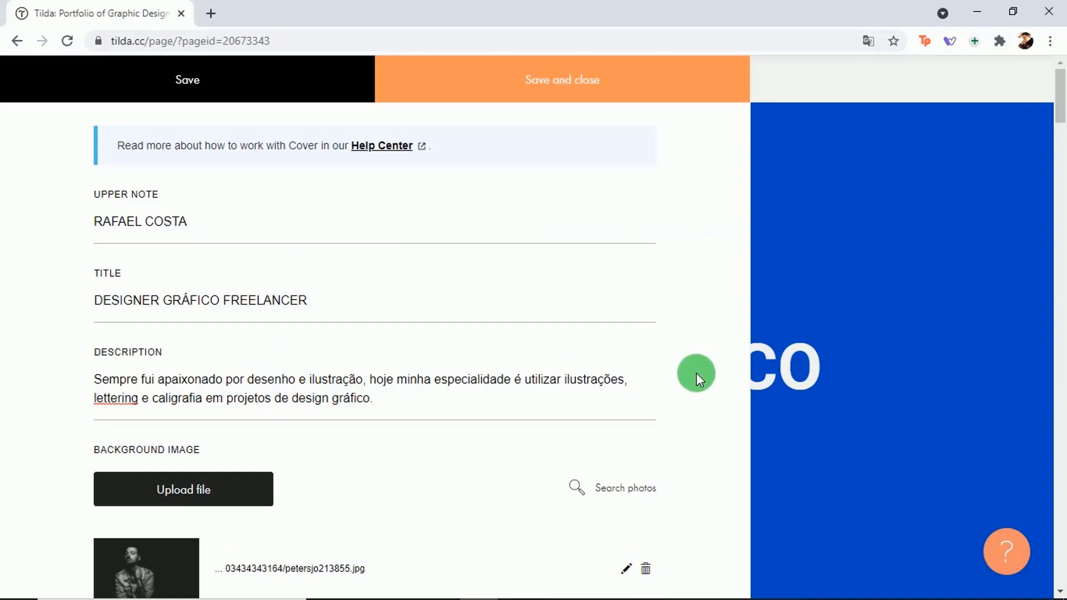
{"action": "scroll", "coordinate": [696, 373], "scroll_direction": "down", "scroll_amount": 2}
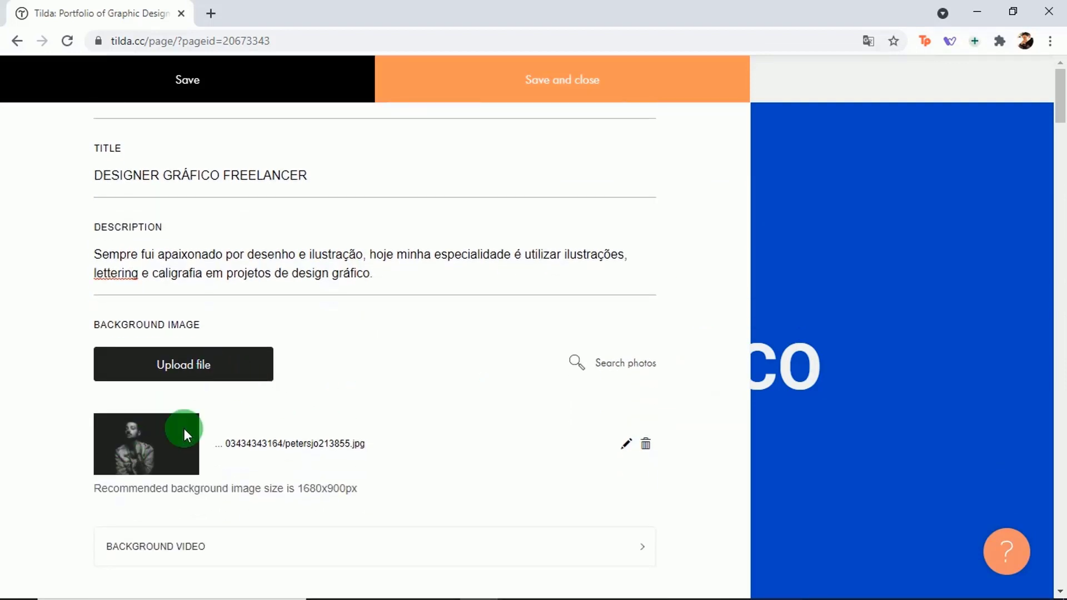
Step: Upload HERO_02.png as the cover background image and save the content editor
{"action": "left_click", "coordinate": [181, 371]}
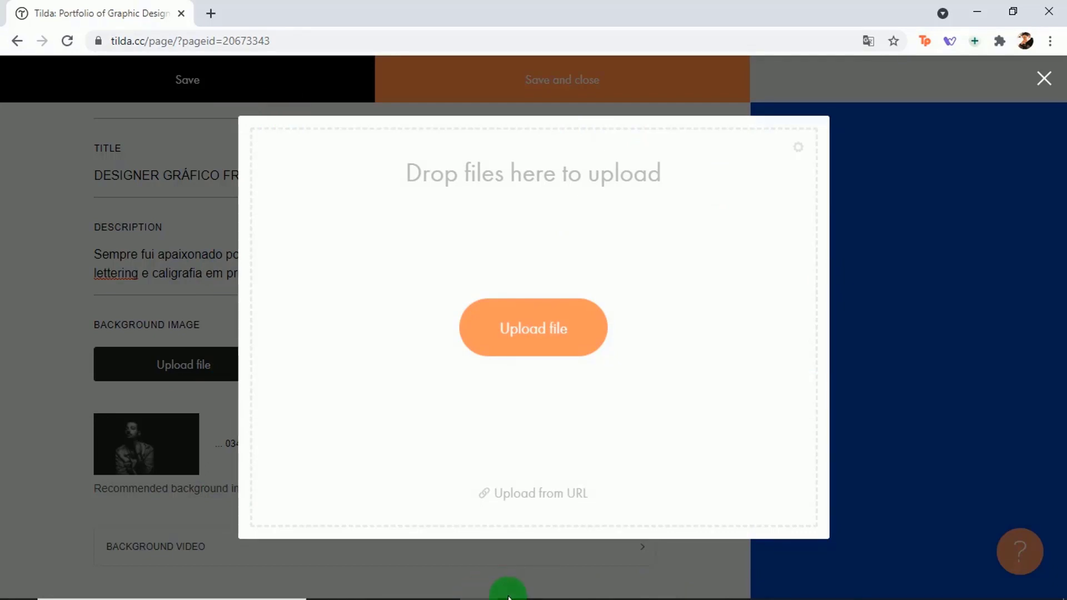
{"action": "mouse_move", "coordinate": [489, 591]}
{"action": "left_click", "coordinate": [440, 593]}
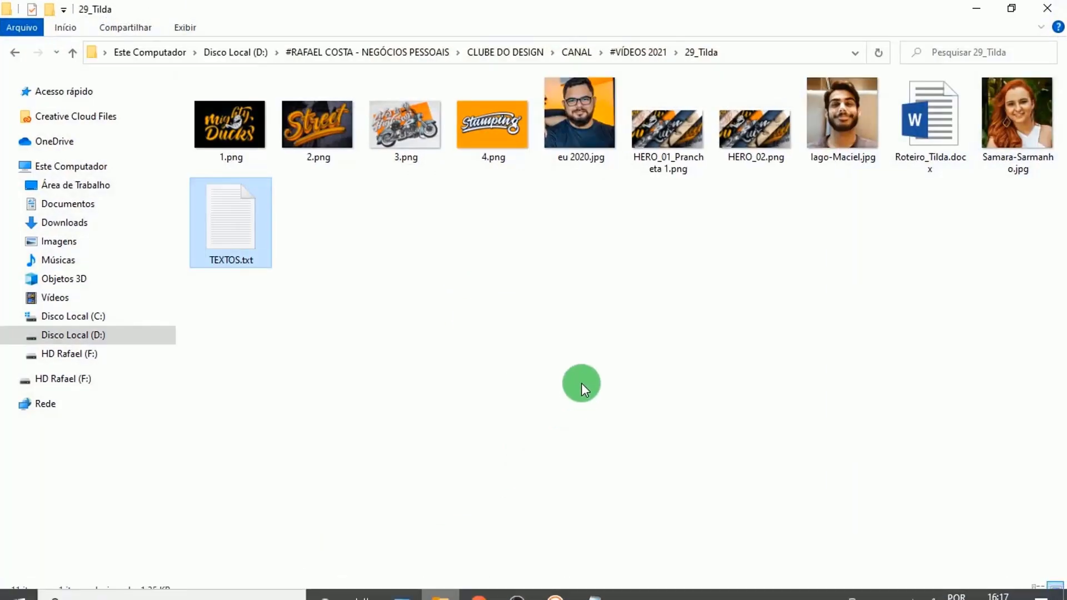
{"action": "left_click", "coordinate": [581, 383]}
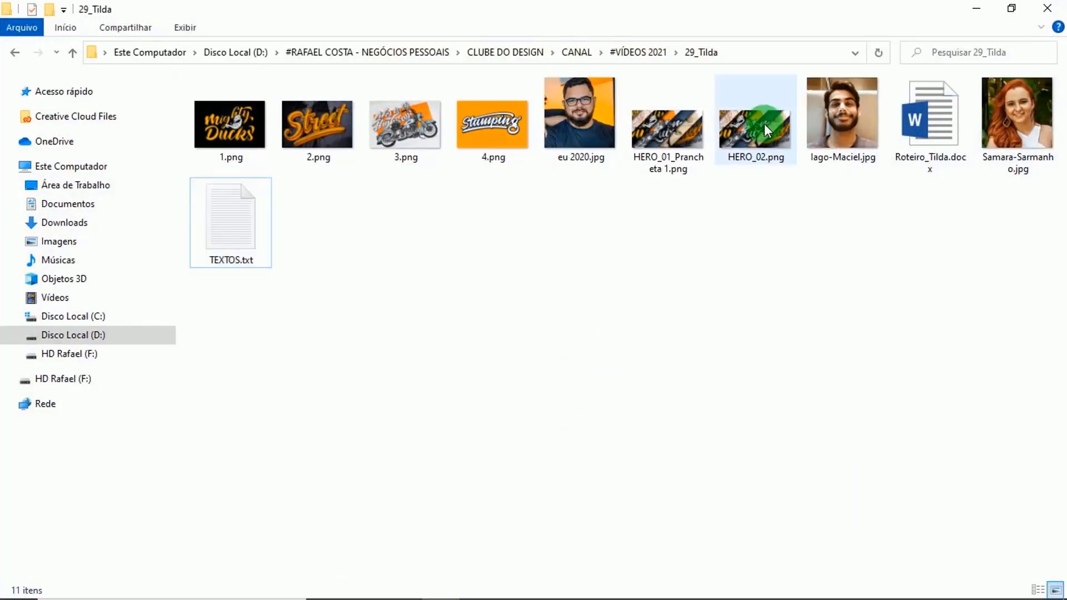
{"action": "left_click_drag", "start_coordinate": [765, 124], "coordinate": [685, 312]}
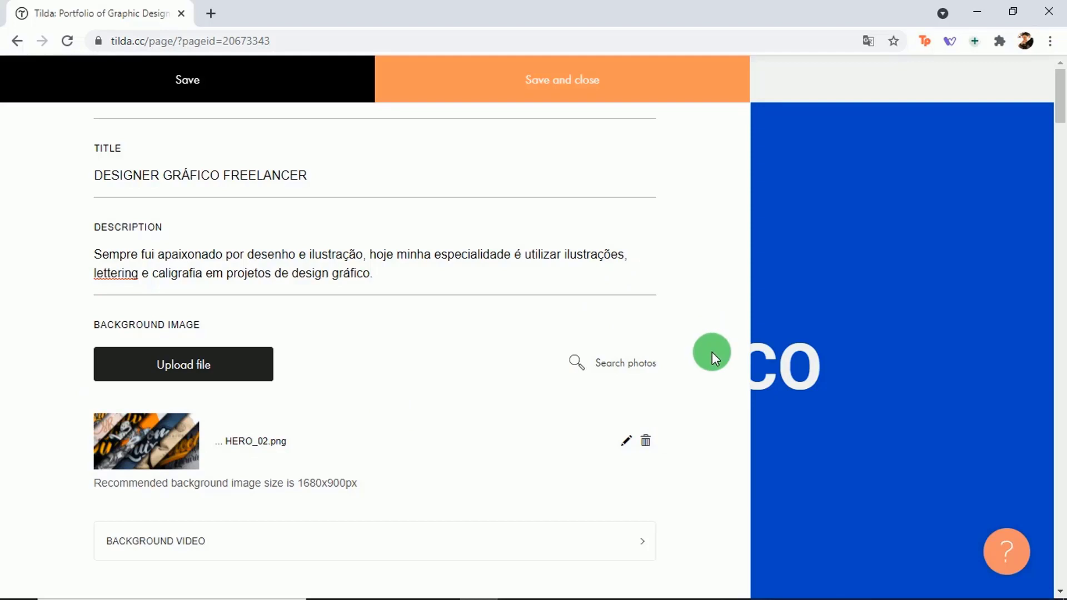
{"action": "scroll", "coordinate": [712, 351], "scroll_direction": "down", "scroll_amount": 1}
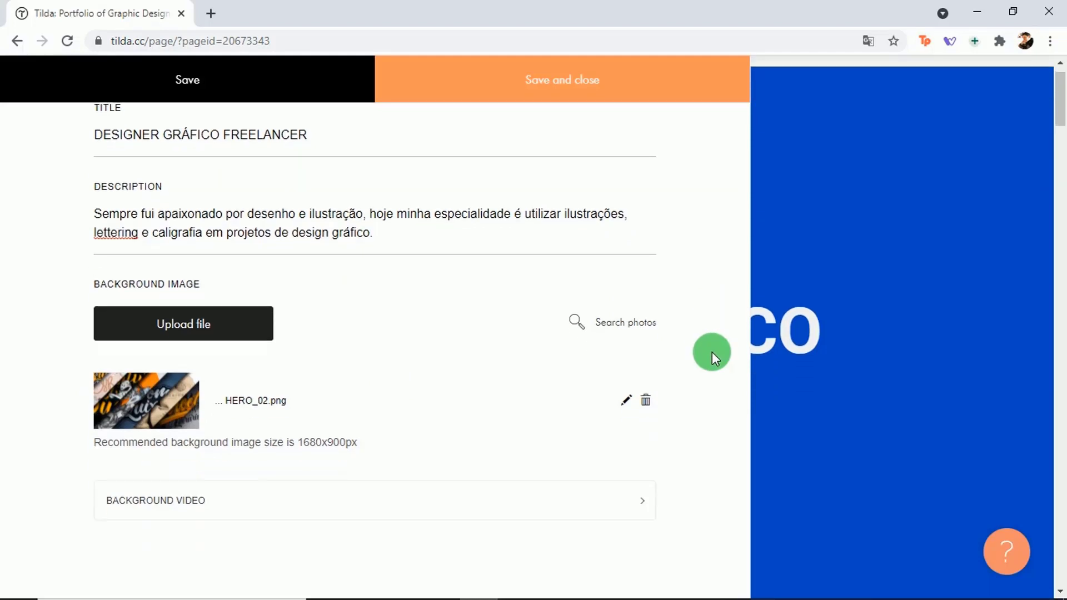
{"action": "scroll", "coordinate": [711, 351], "scroll_direction": "up", "scroll_amount": 2}
{"action": "scroll", "coordinate": [712, 352], "scroll_direction": "up", "scroll_amount": 2}
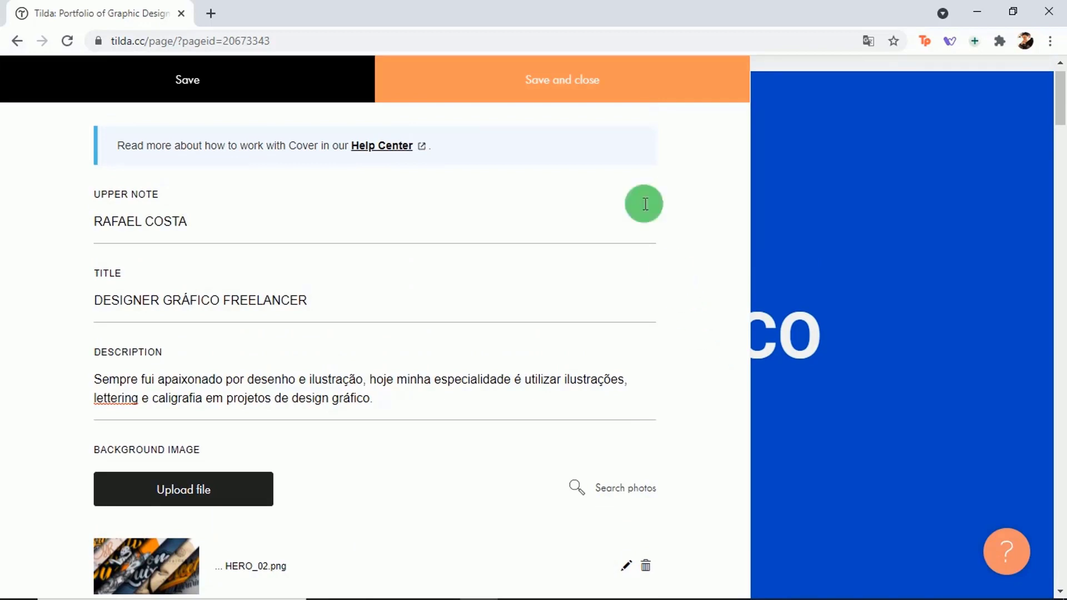
{"action": "left_click", "coordinate": [628, 88]}
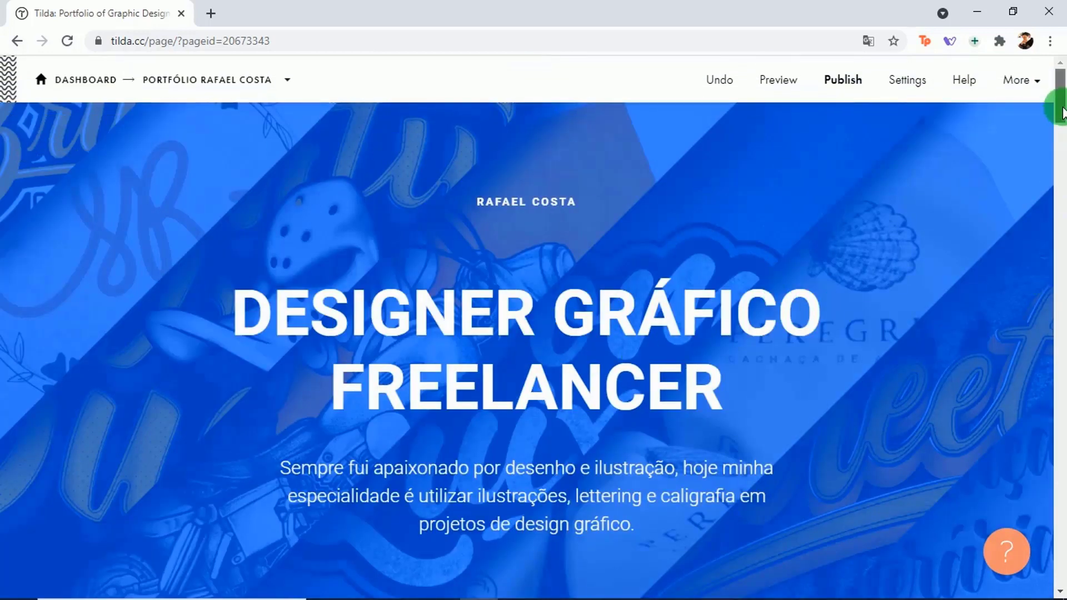
Step: Open the cover settings and copy the 022b3a colour code from TEXTOS.txt
{"action": "scroll", "coordinate": [1059, 103], "scroll_direction": "down", "scroll_amount": 3}
{"action": "scroll", "coordinate": [1059, 103], "scroll_direction": "up", "scroll_amount": 3}
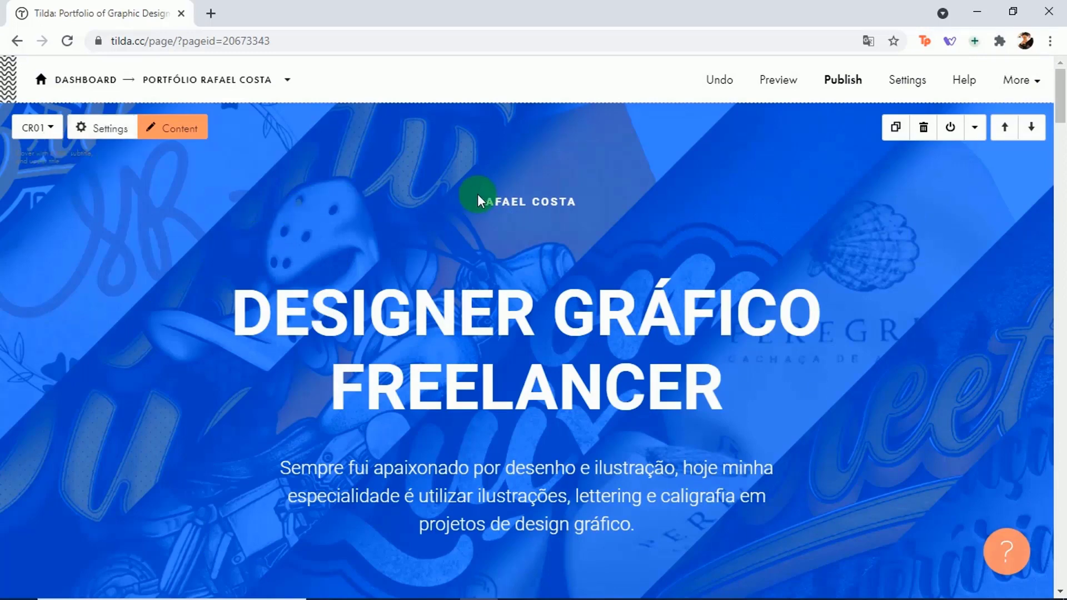
{"action": "left_click", "coordinate": [115, 130]}
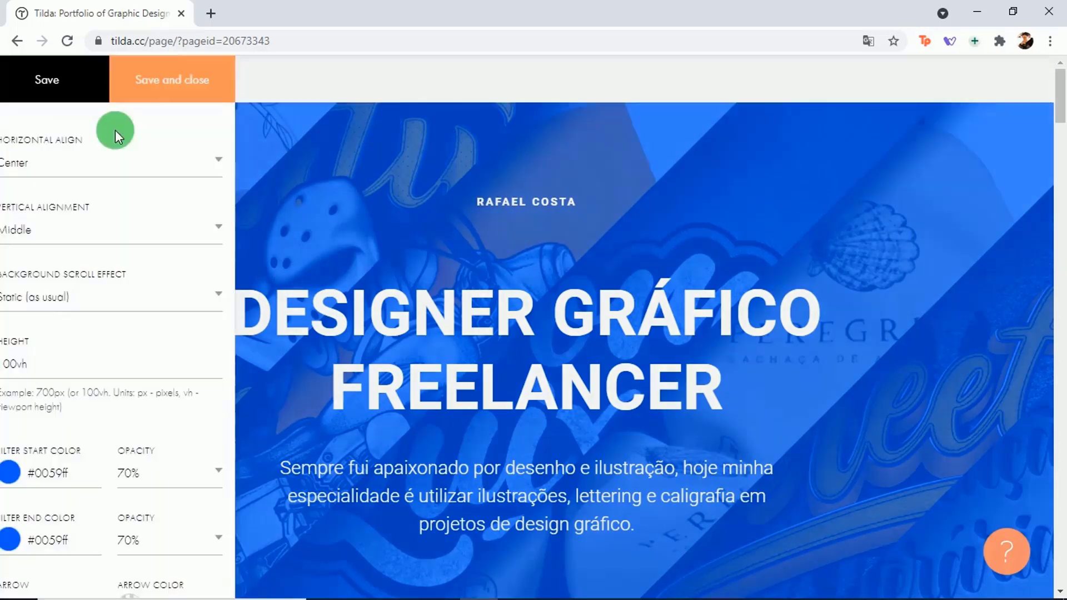
{"action": "left_click", "coordinate": [48, 478]}
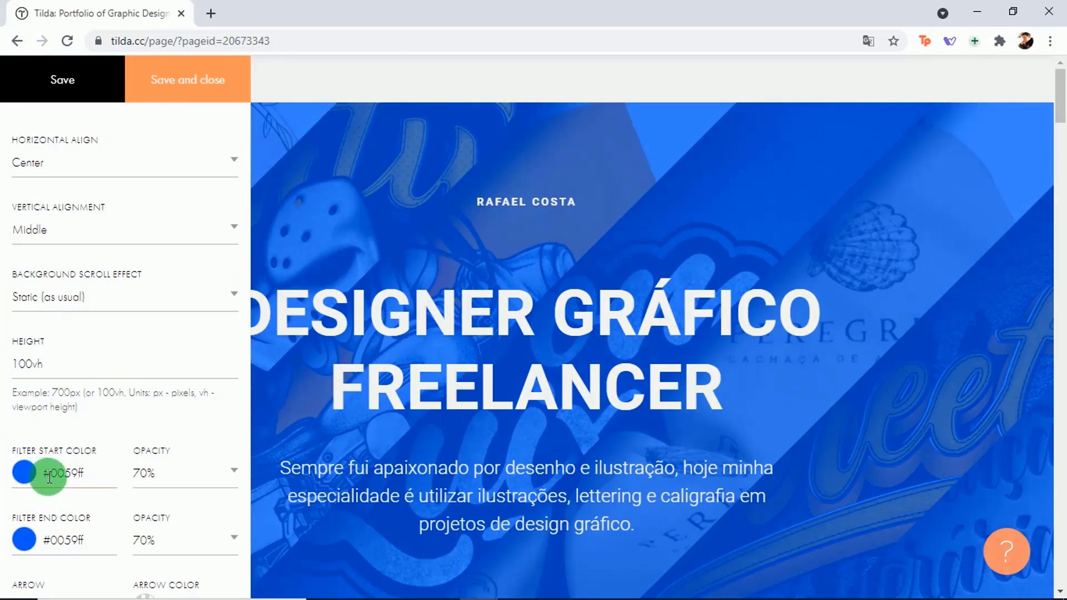
{"action": "left_click", "coordinate": [22, 520]}
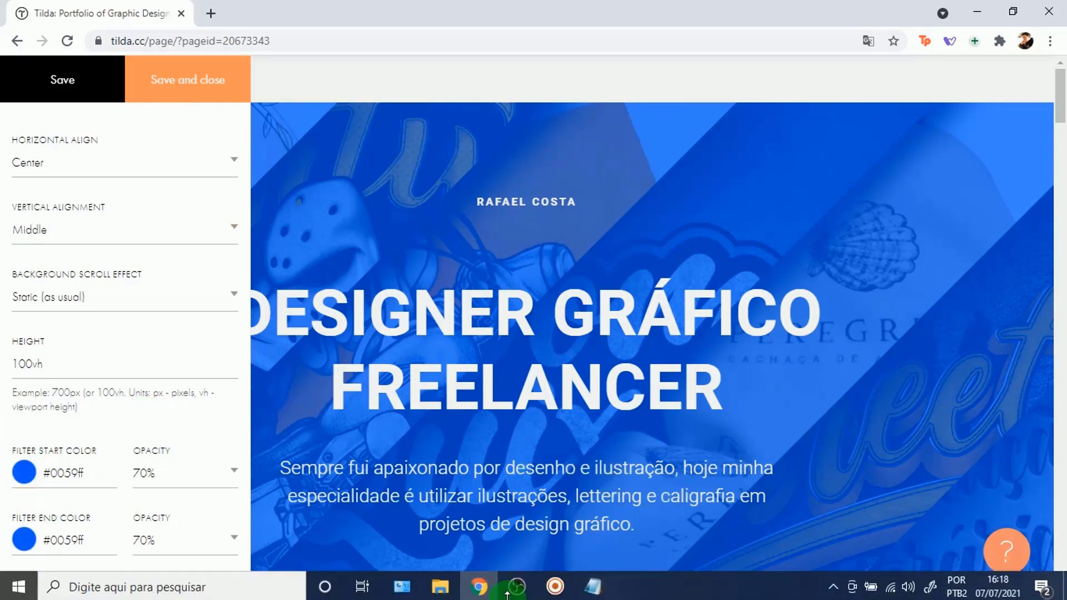
{"action": "left_click", "coordinate": [584, 587]}
{"action": "left_click_drag", "start_coordinate": [981, 171], "coordinate": [952, 390]}
{"action": "left_click_drag", "start_coordinate": [417, 352], "coordinate": [424, 338]}
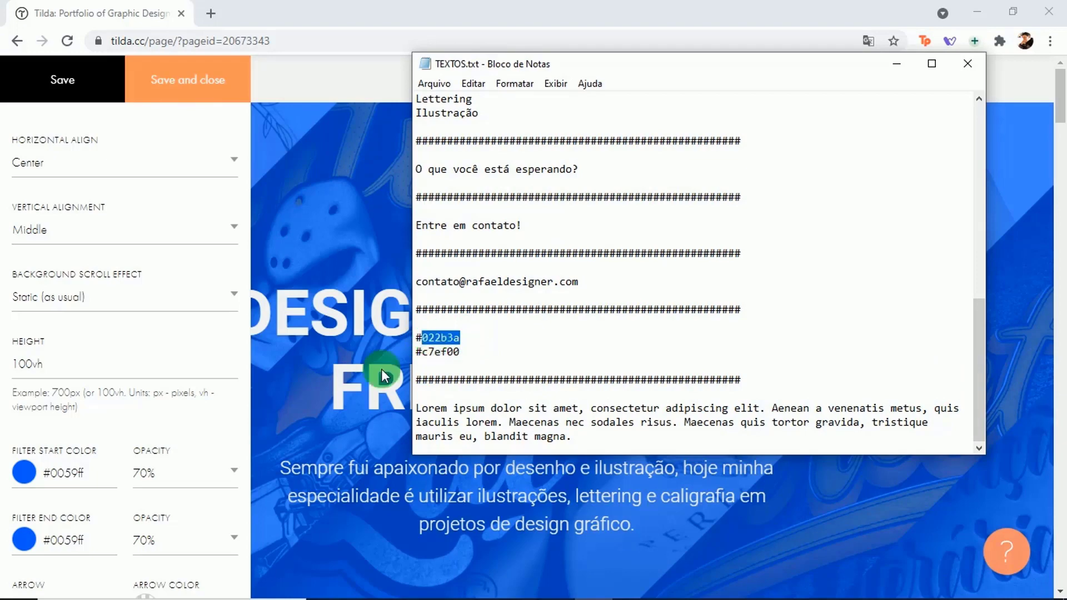
{"action": "left_click", "coordinate": [145, 431]}
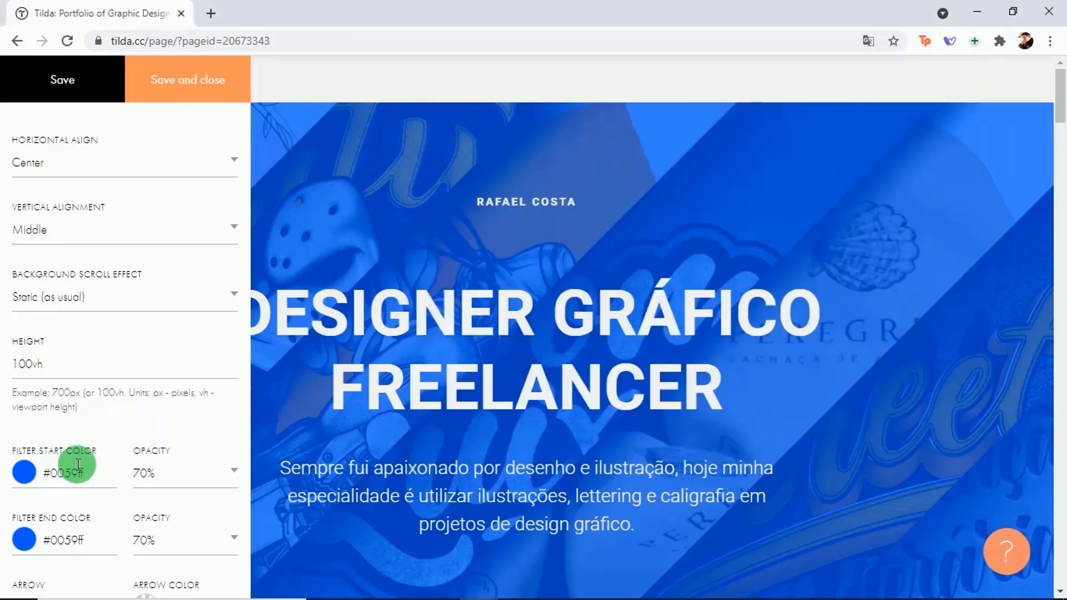
Step: Set the filter start and end colours to #022b3a and save the cover settings
{"action": "left_click", "coordinate": [63, 473]}
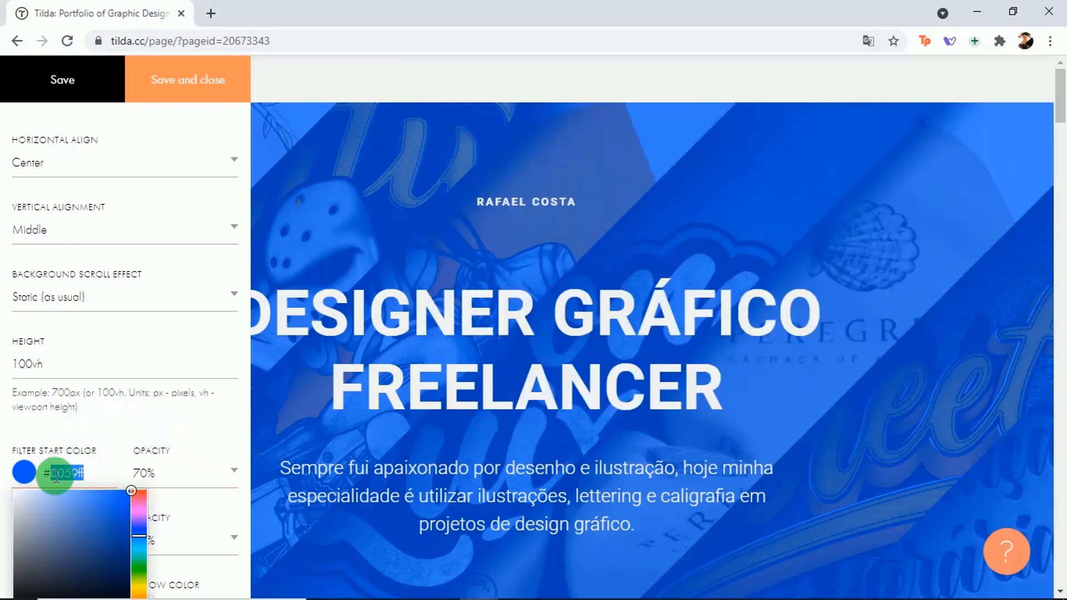
{"action": "type", "text": "022b3a"}
{"action": "left_click", "coordinate": [142, 473]}
{"action": "left_click_drag", "start_coordinate": [86, 543], "coordinate": [45, 544]}
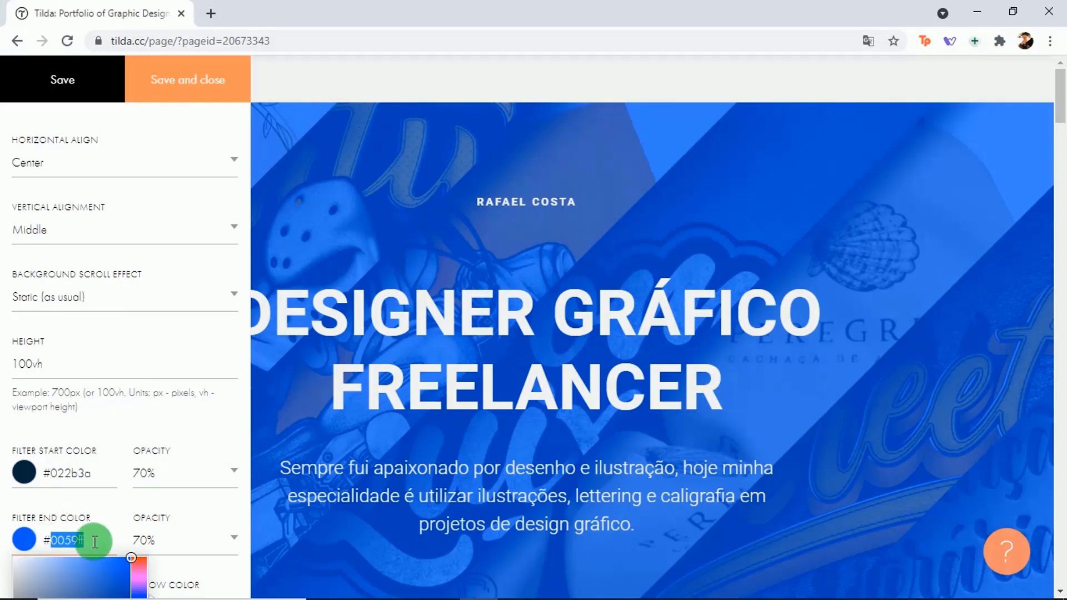
{"action": "type", "text": "022b3a"}
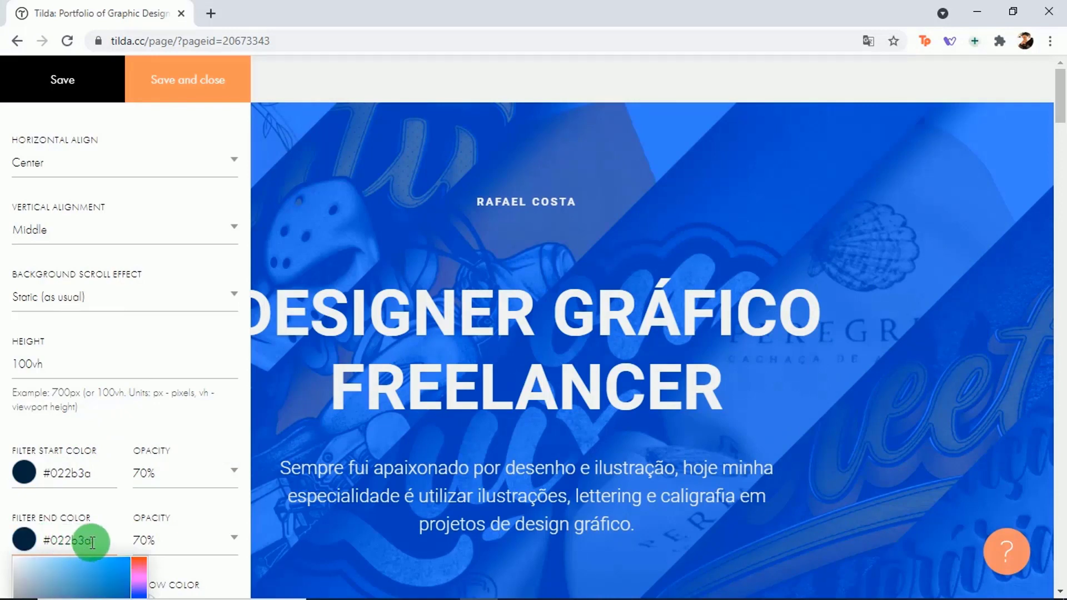
{"action": "left_click", "coordinate": [92, 473]}
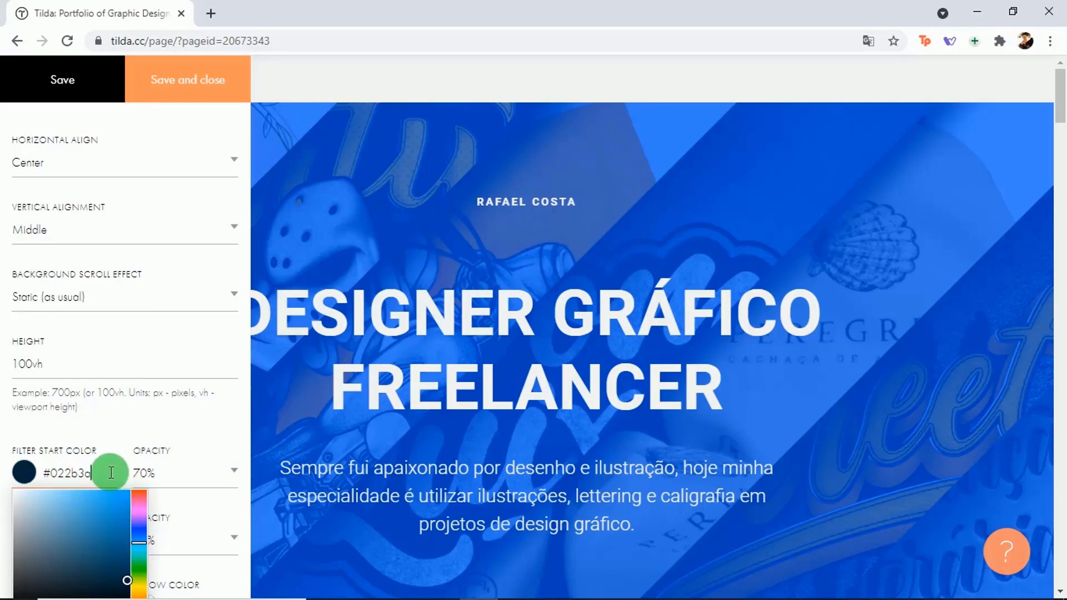
{"action": "left_click_drag", "start_coordinate": [111, 473], "coordinate": [86, 473]}
{"action": "left_click", "coordinate": [193, 83]}
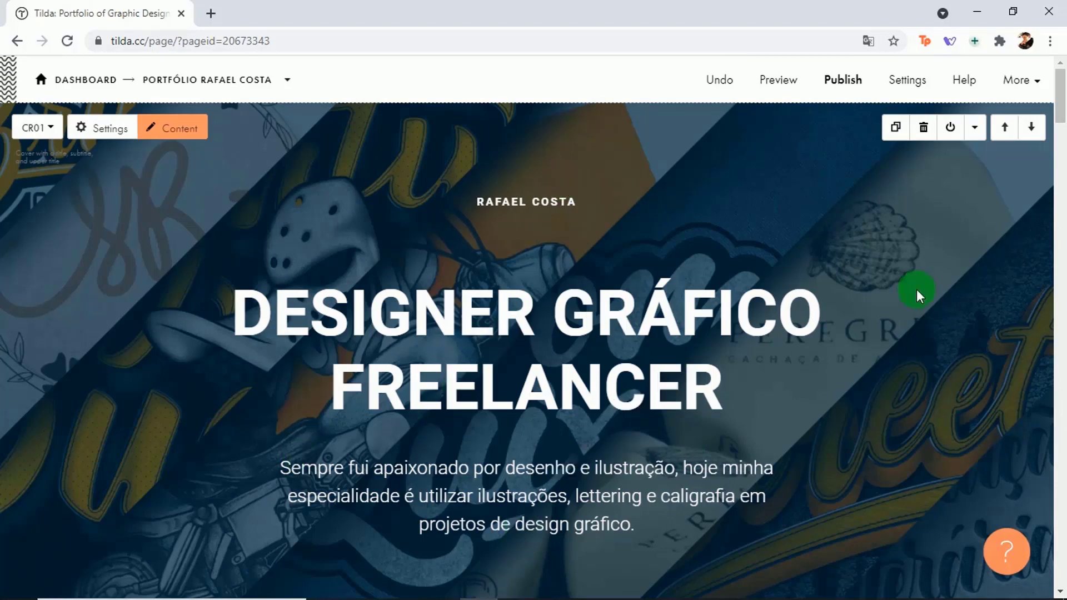
Step: Preview the page to check the navy cover, then return to the editor
{"action": "scroll", "coordinate": [1059, 108], "scroll_direction": "down", "scroll_amount": 2}
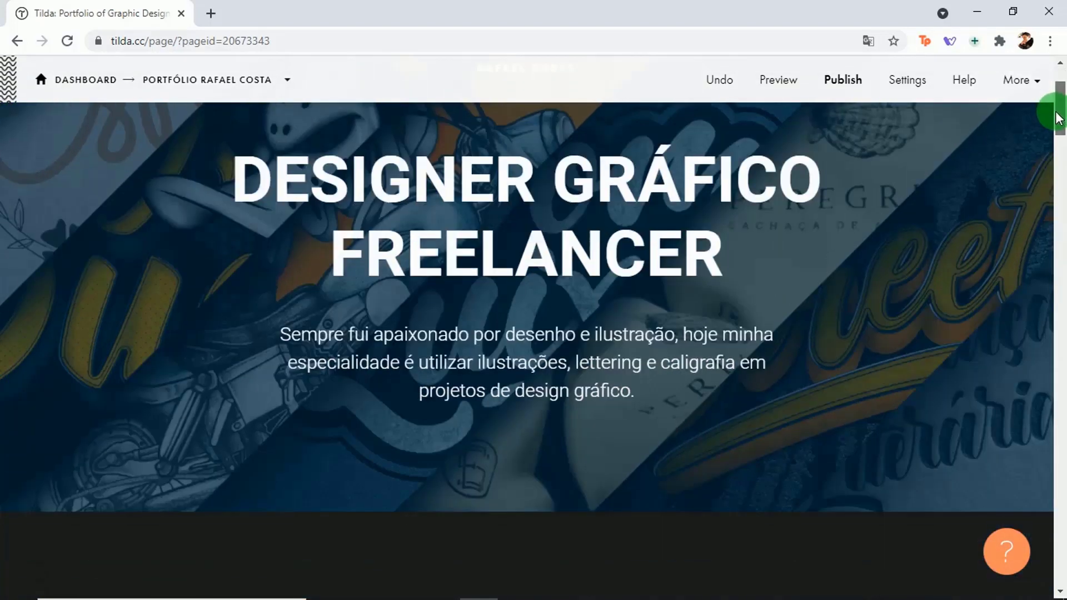
{"action": "scroll", "coordinate": [1059, 108], "scroll_direction": "up", "scroll_amount": 2}
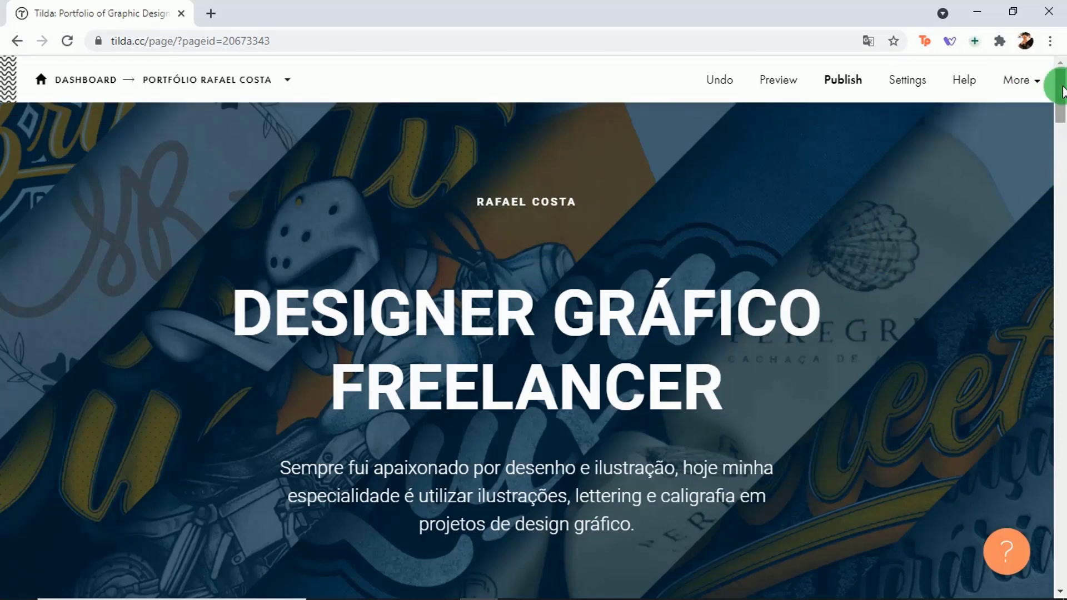
{"action": "scroll", "coordinate": [1061, 89], "scroll_direction": "down", "scroll_amount": 4}
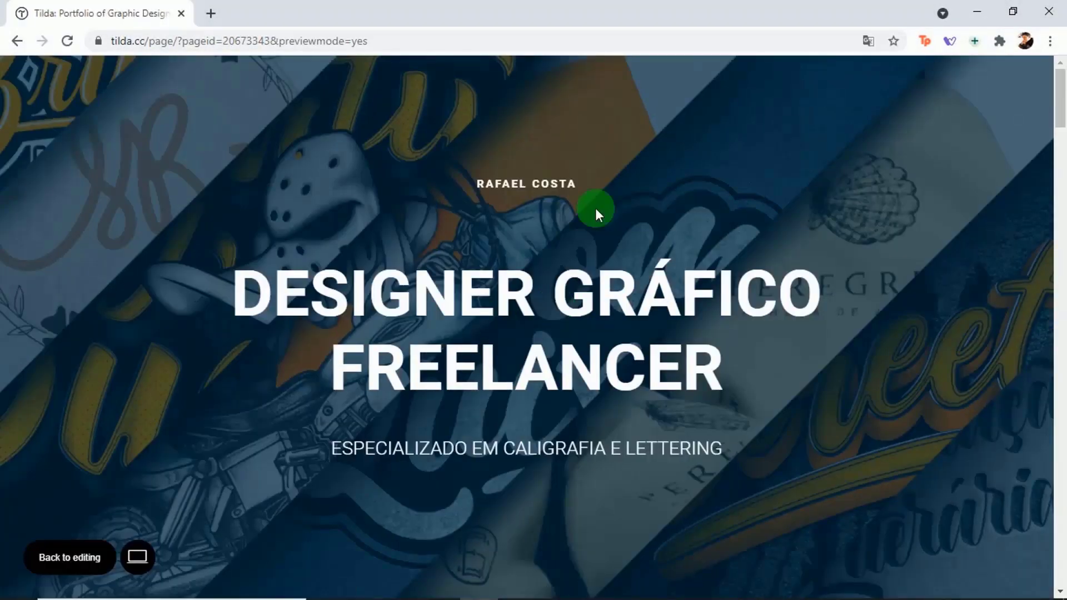
{"action": "left_click_drag", "start_coordinate": [1058, 97], "coordinate": [986, 53]}
{"action": "left_click", "coordinate": [81, 562]}
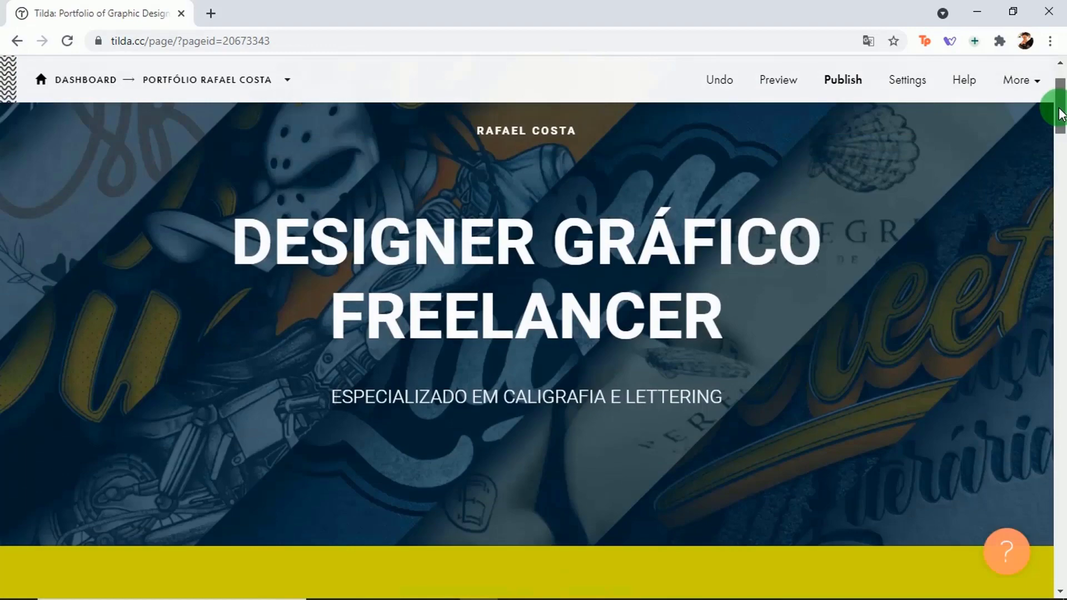
{"action": "left_click_drag", "start_coordinate": [1060, 95], "coordinate": [1048, 83]}
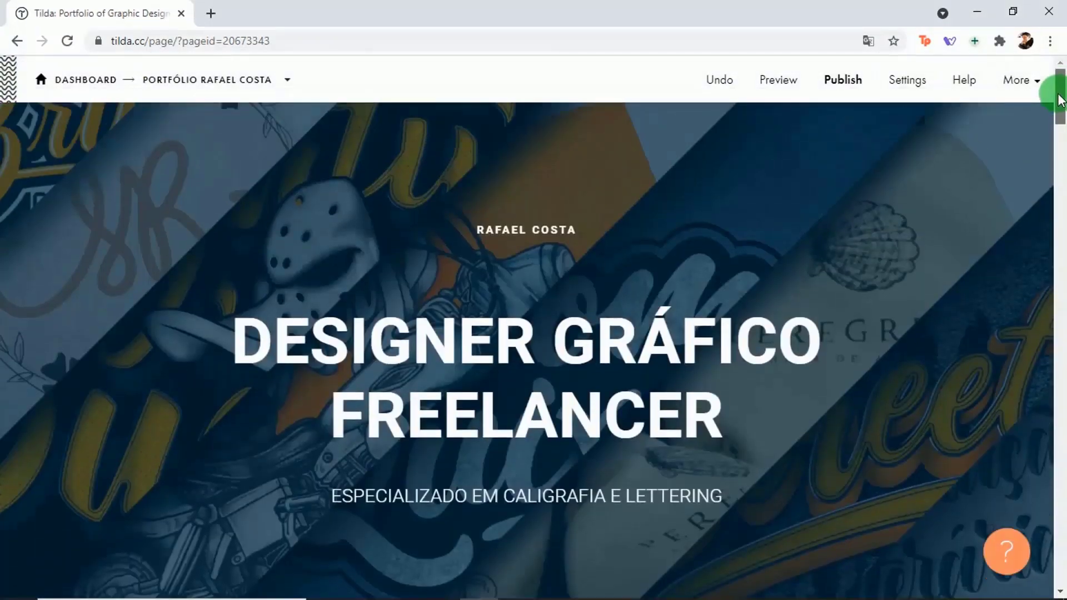
Step: From the dashboard, open the portfolio site's Main settings via its card menu
{"action": "left_click", "coordinate": [83, 79]}
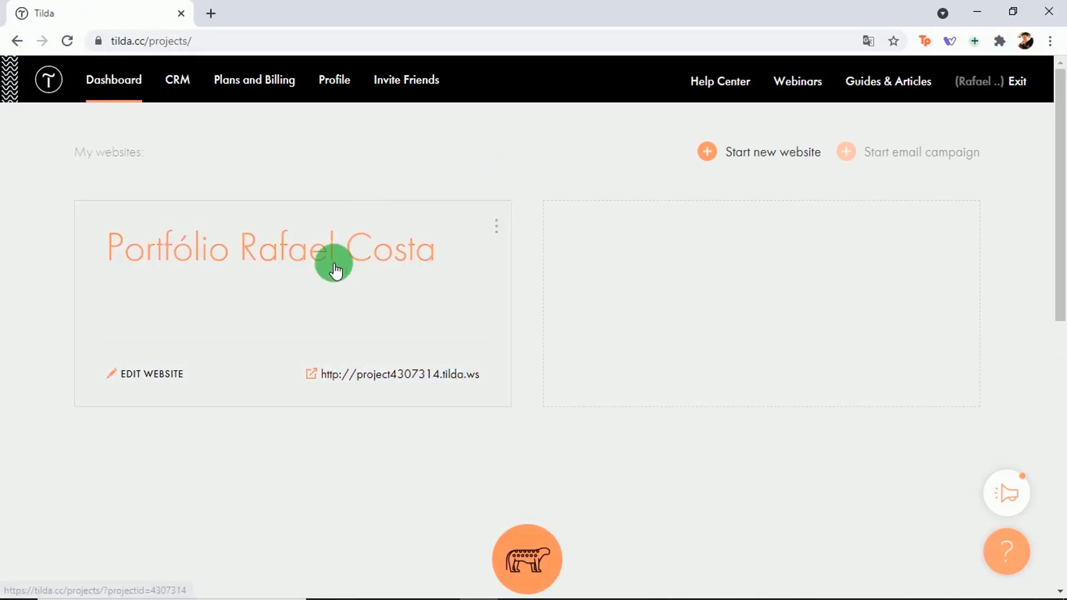
{"action": "left_click", "coordinate": [497, 229]}
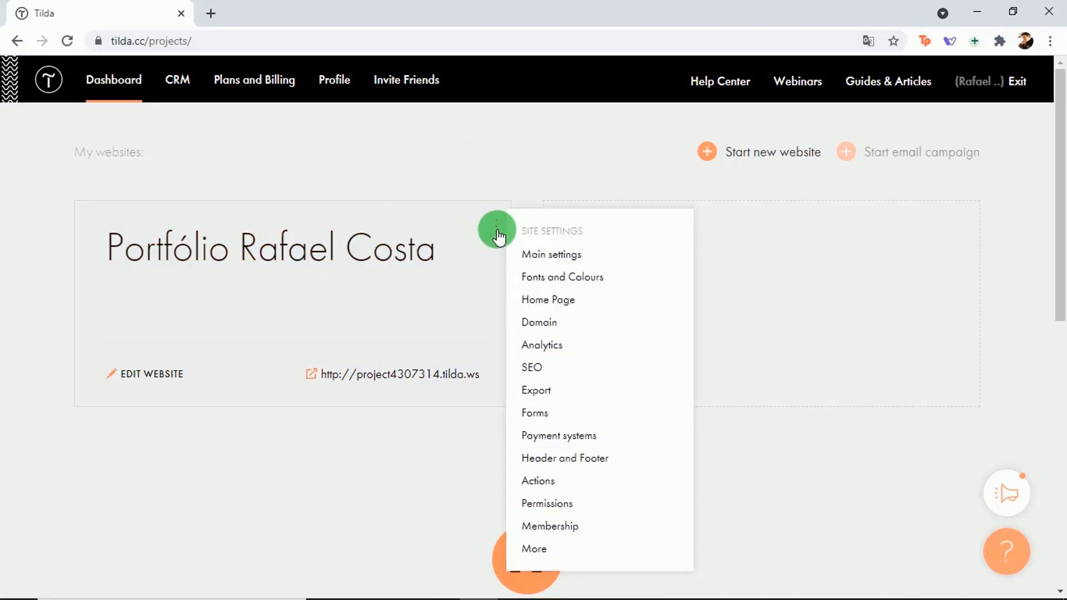
{"action": "left_click", "coordinate": [587, 259]}
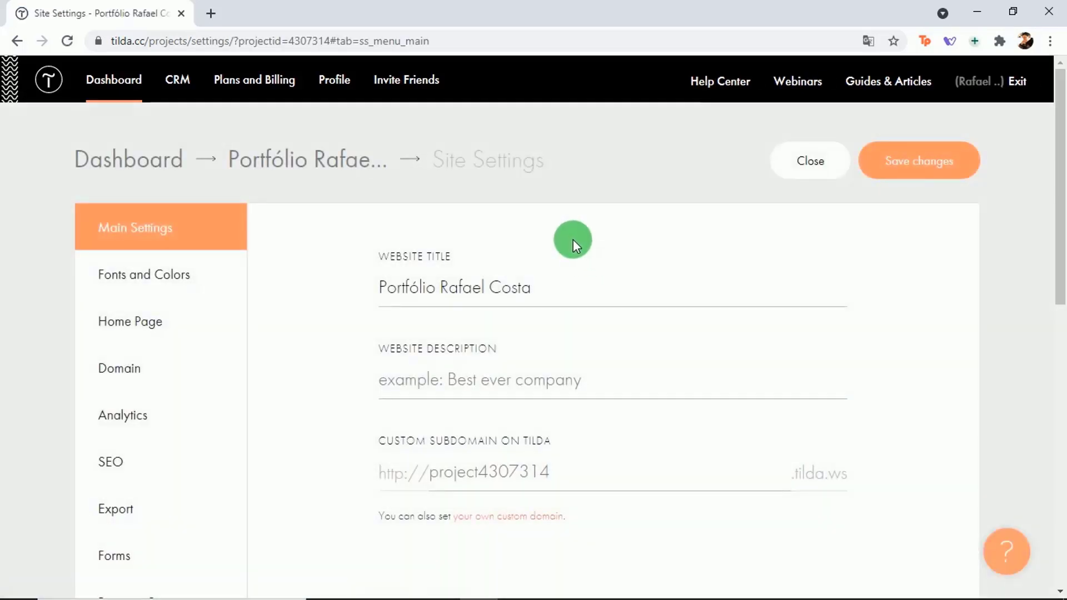
Step: Fill the Website Description with the suggested 'Galeria de projetos do designer…' text
{"action": "left_click", "coordinate": [390, 285]}
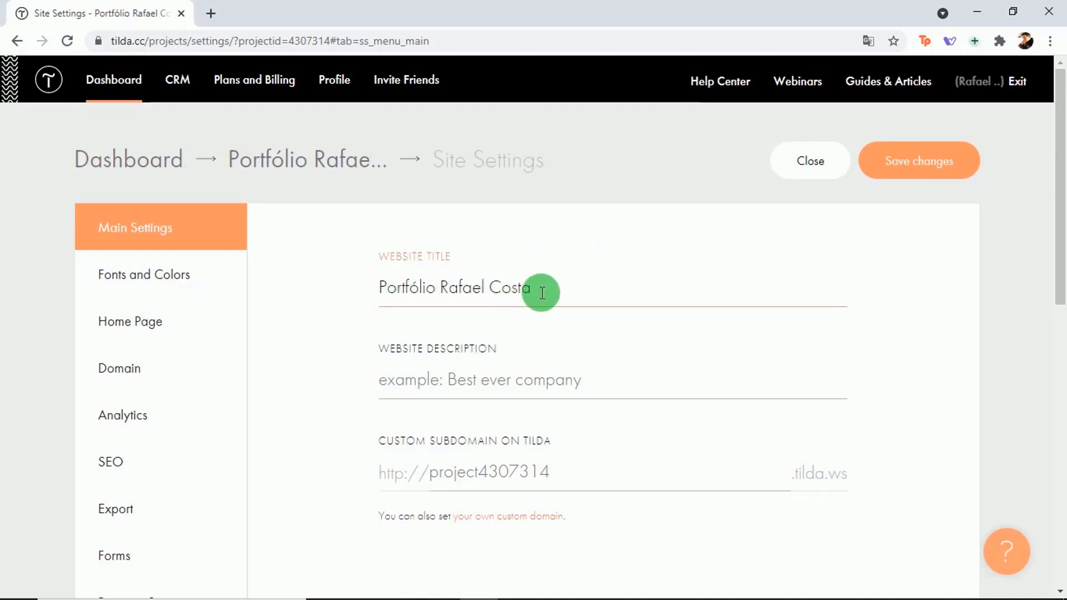
{"action": "left_click", "coordinate": [429, 381]}
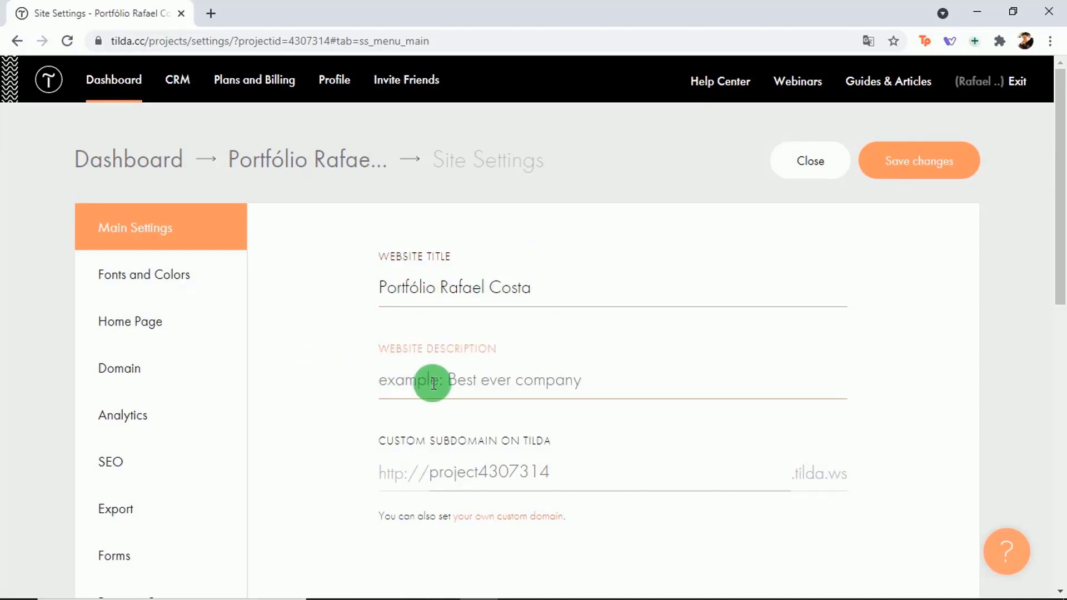
{"action": "left_click", "coordinate": [597, 382]}
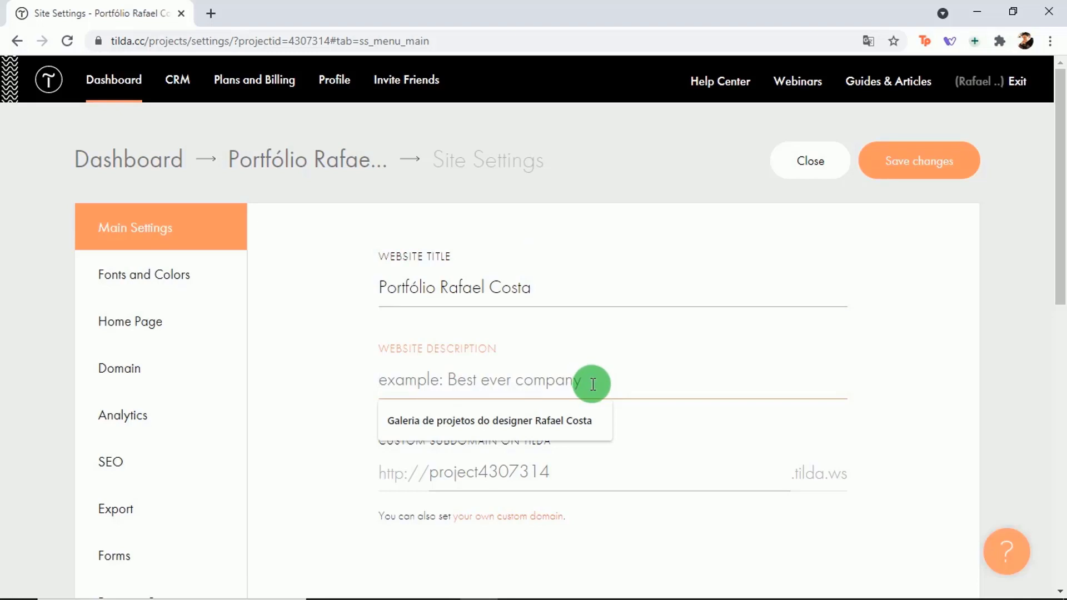
{"action": "left_click", "coordinate": [490, 426]}
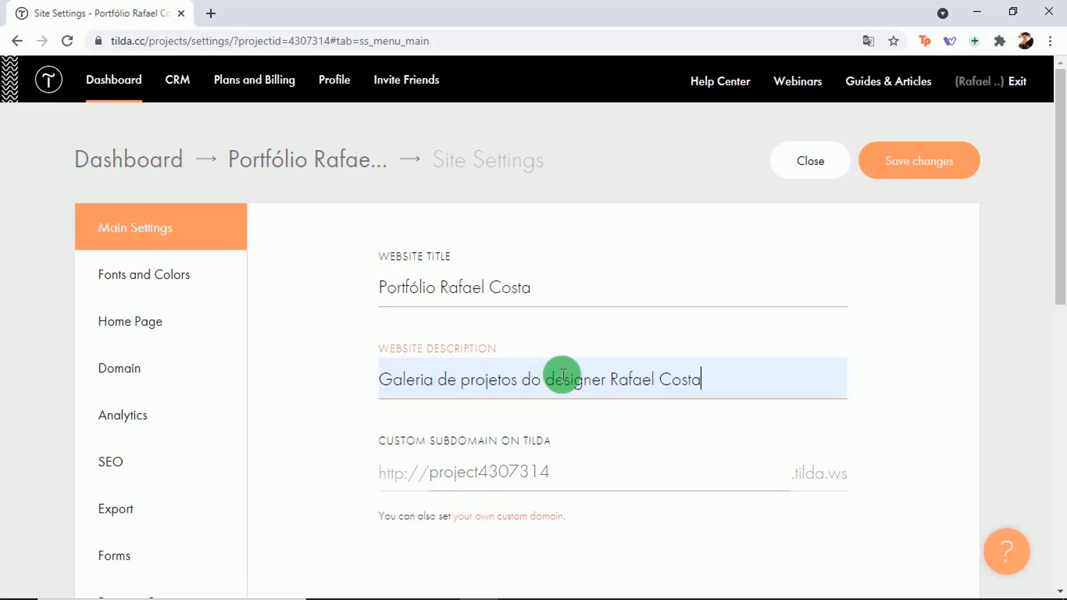
Step: Set the custom tilda.ws subdomain to the designer's name and save the changes
{"action": "left_click", "coordinate": [783, 443]}
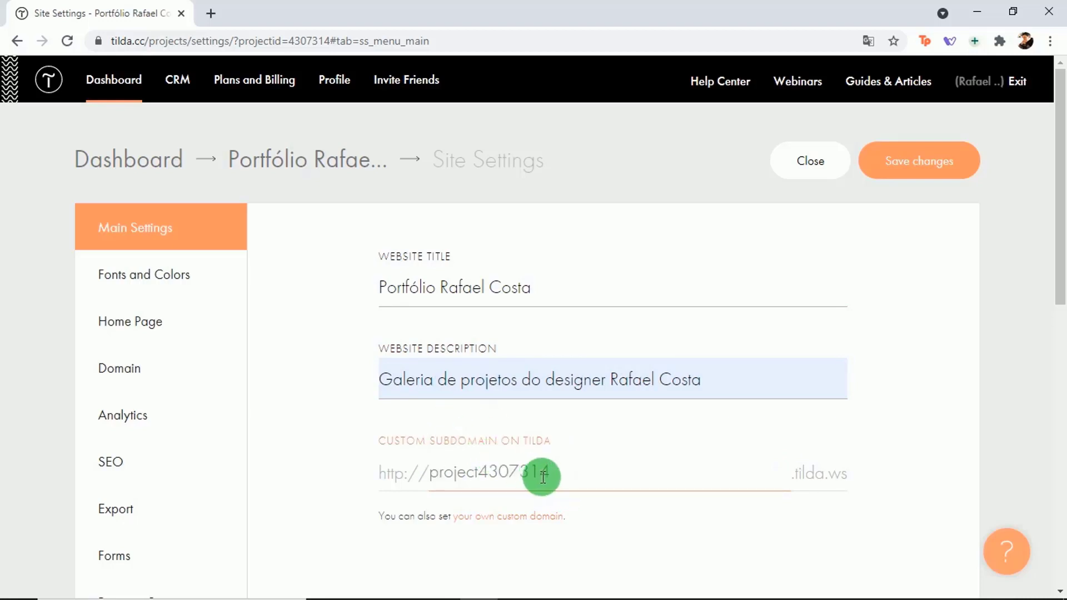
{"action": "left_click", "coordinate": [563, 472]}
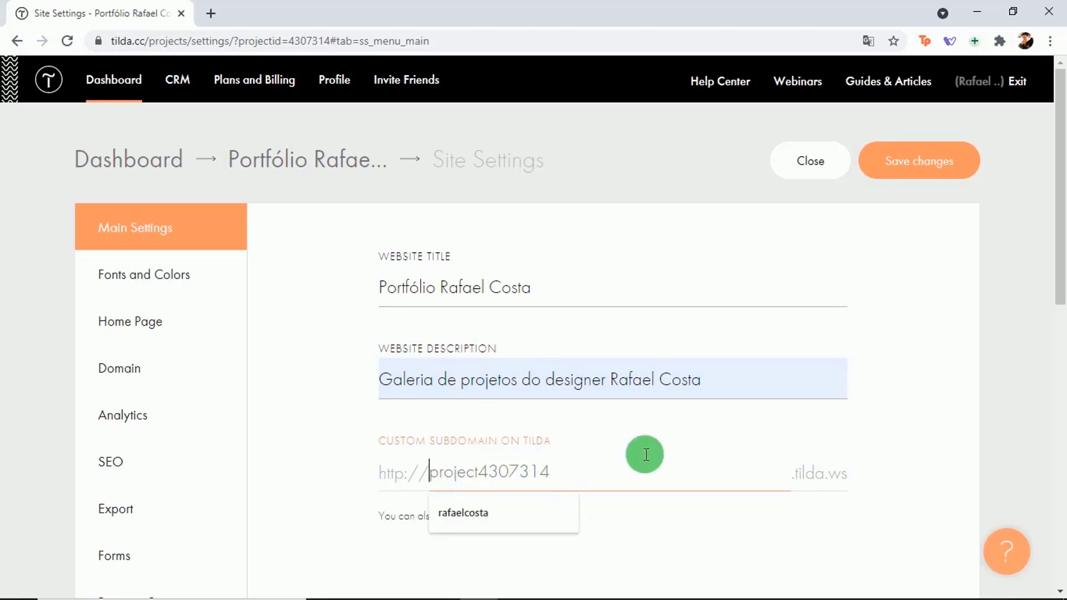
{"action": "left_click", "coordinate": [564, 469]}
{"action": "left_click", "coordinate": [502, 519]}
{"action": "left_click", "coordinate": [882, 412]}
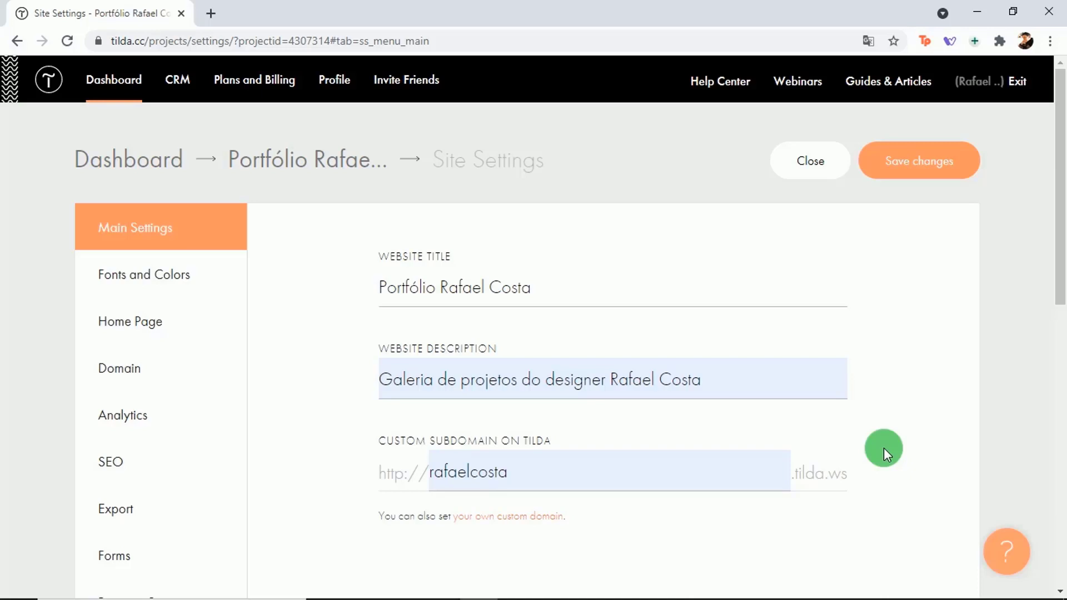
{"action": "left_click", "coordinate": [911, 167]}
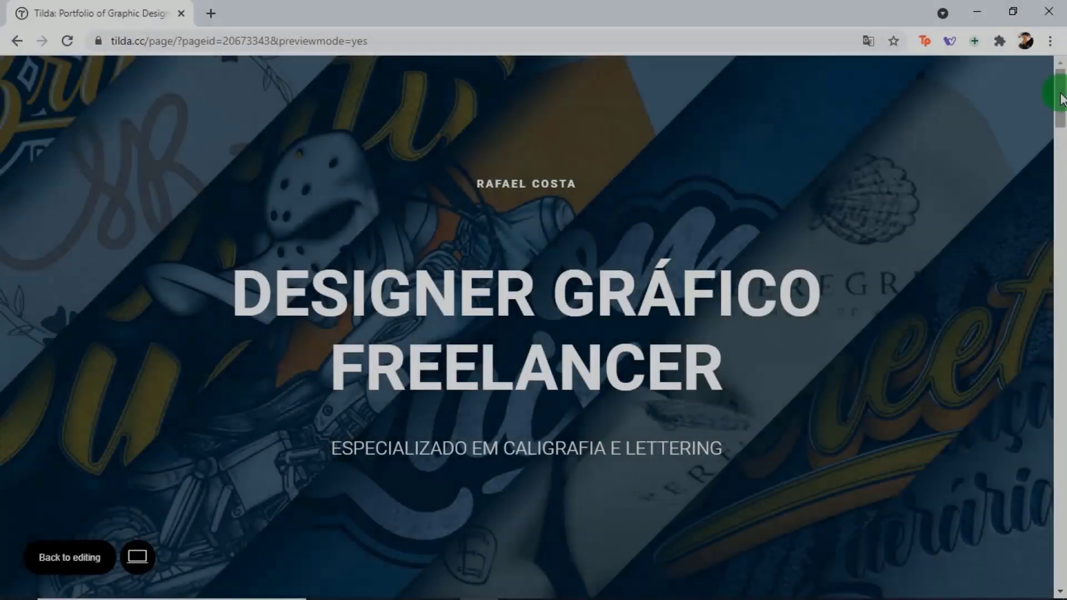
Step: Scroll the preview from the navy cover down to 'Entre em contato!' and back up
{"action": "left_click_drag", "start_coordinate": [1061, 99], "coordinate": [1015, 311]}
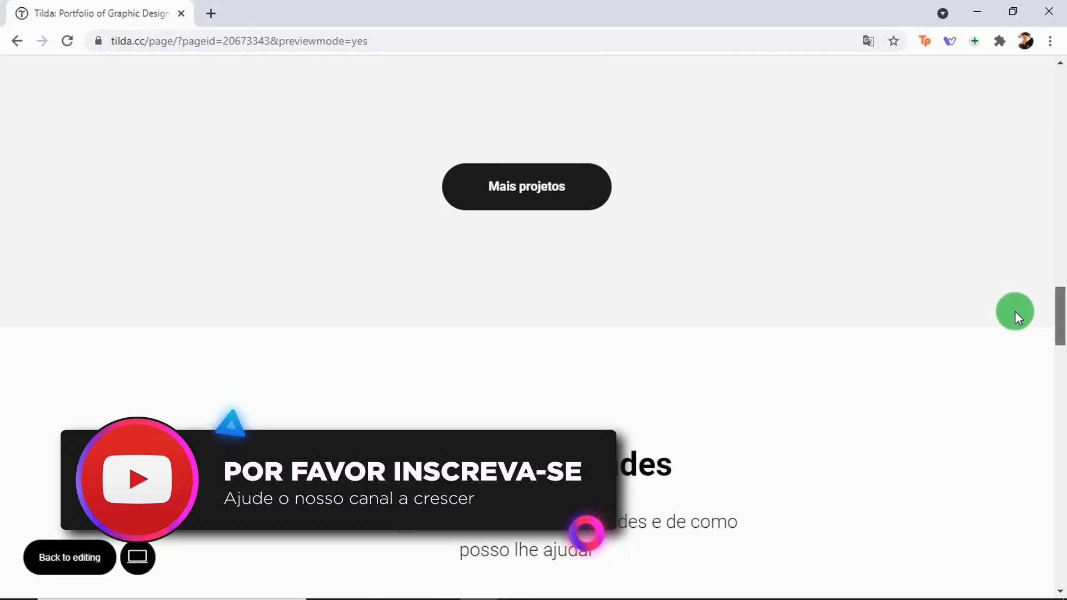
{"action": "mouse_move", "coordinate": [1015, 311]}
{"action": "left_mouse_down"}
{"action": "mouse_move", "coordinate": [1020, 379]}
{"action": "mouse_move", "coordinate": [1005, 446]}
{"action": "mouse_move", "coordinate": [1061, 480]}
{"action": "mouse_move", "coordinate": [1059, 470]}
{"action": "mouse_move", "coordinate": [1058, 570]}
{"action": "mouse_move", "coordinate": [1035, 487]}
{"action": "mouse_move", "coordinate": [1022, 247]}
{"action": "mouse_move", "coordinate": [986, 54]}
{"action": "left_mouse_up"}
{"action": "scroll", "coordinate": [1008, 455], "scroll_direction": "down", "scroll_amount": 3}
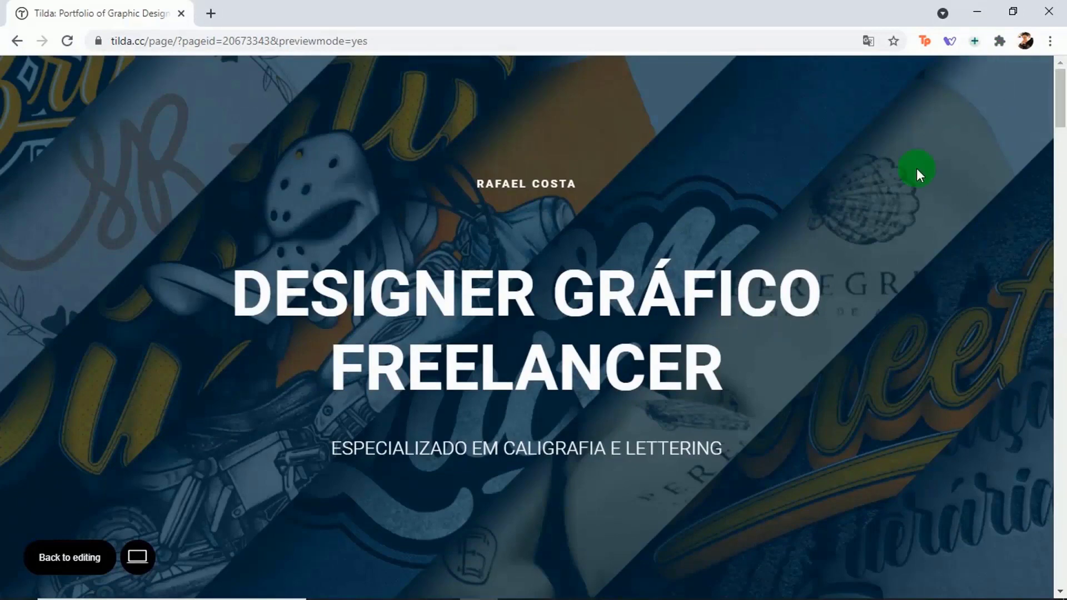